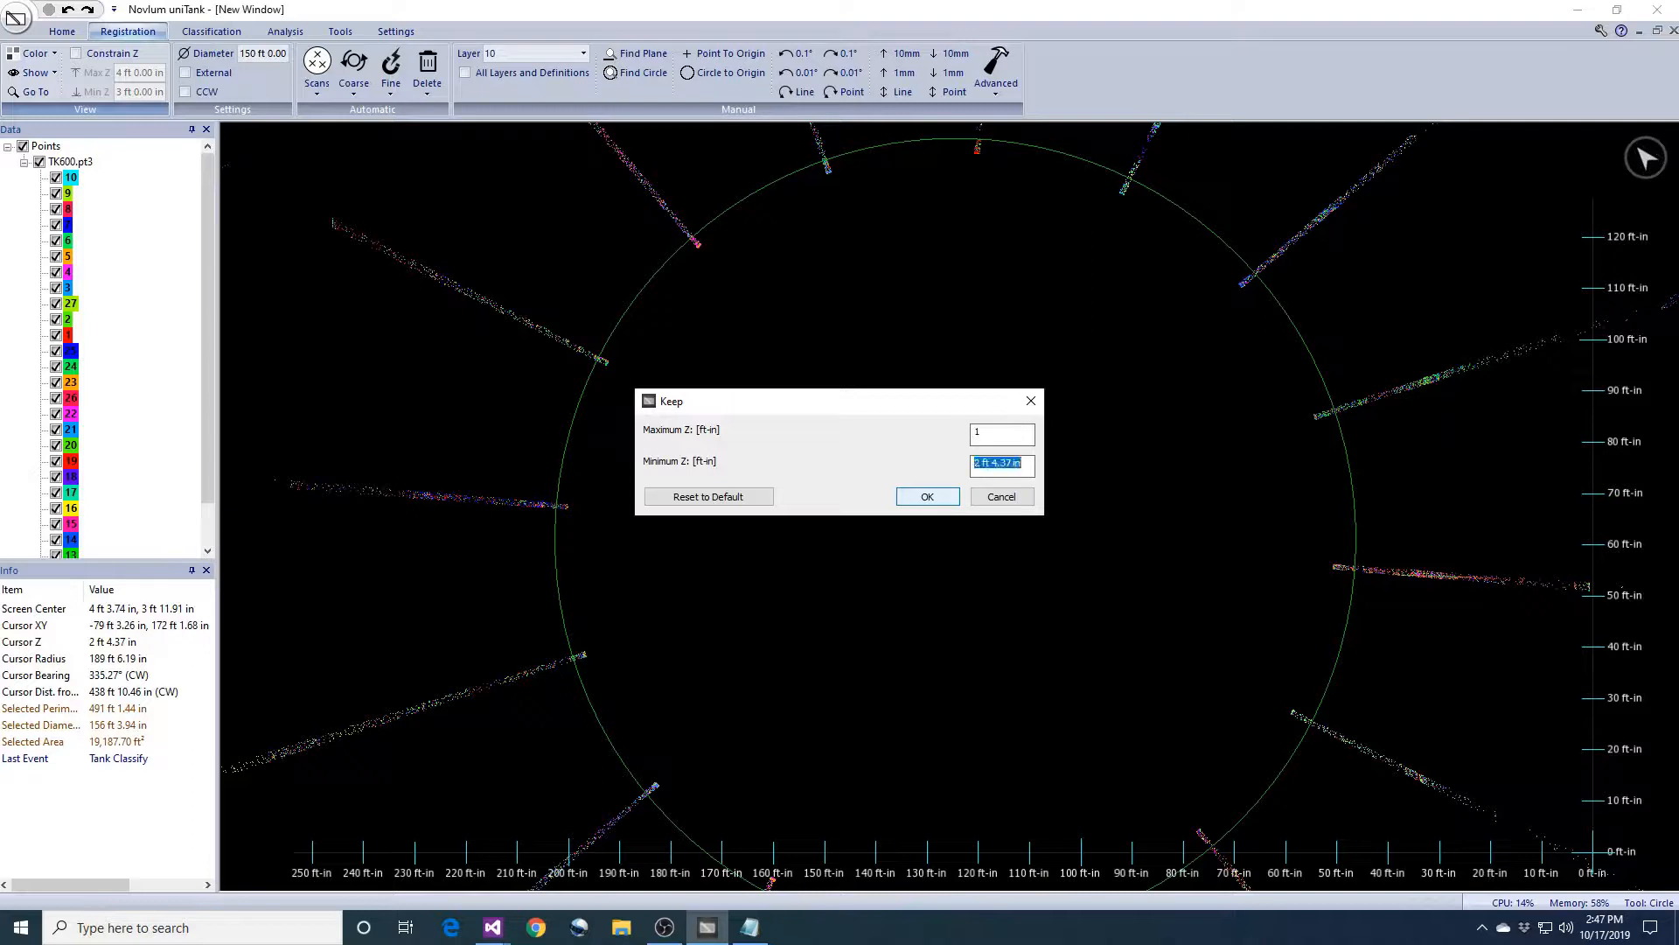
- Keep only the points within the entered Z range, using a maximum Z of 1
{"action": "left_click", "coordinate": [930, 504]}
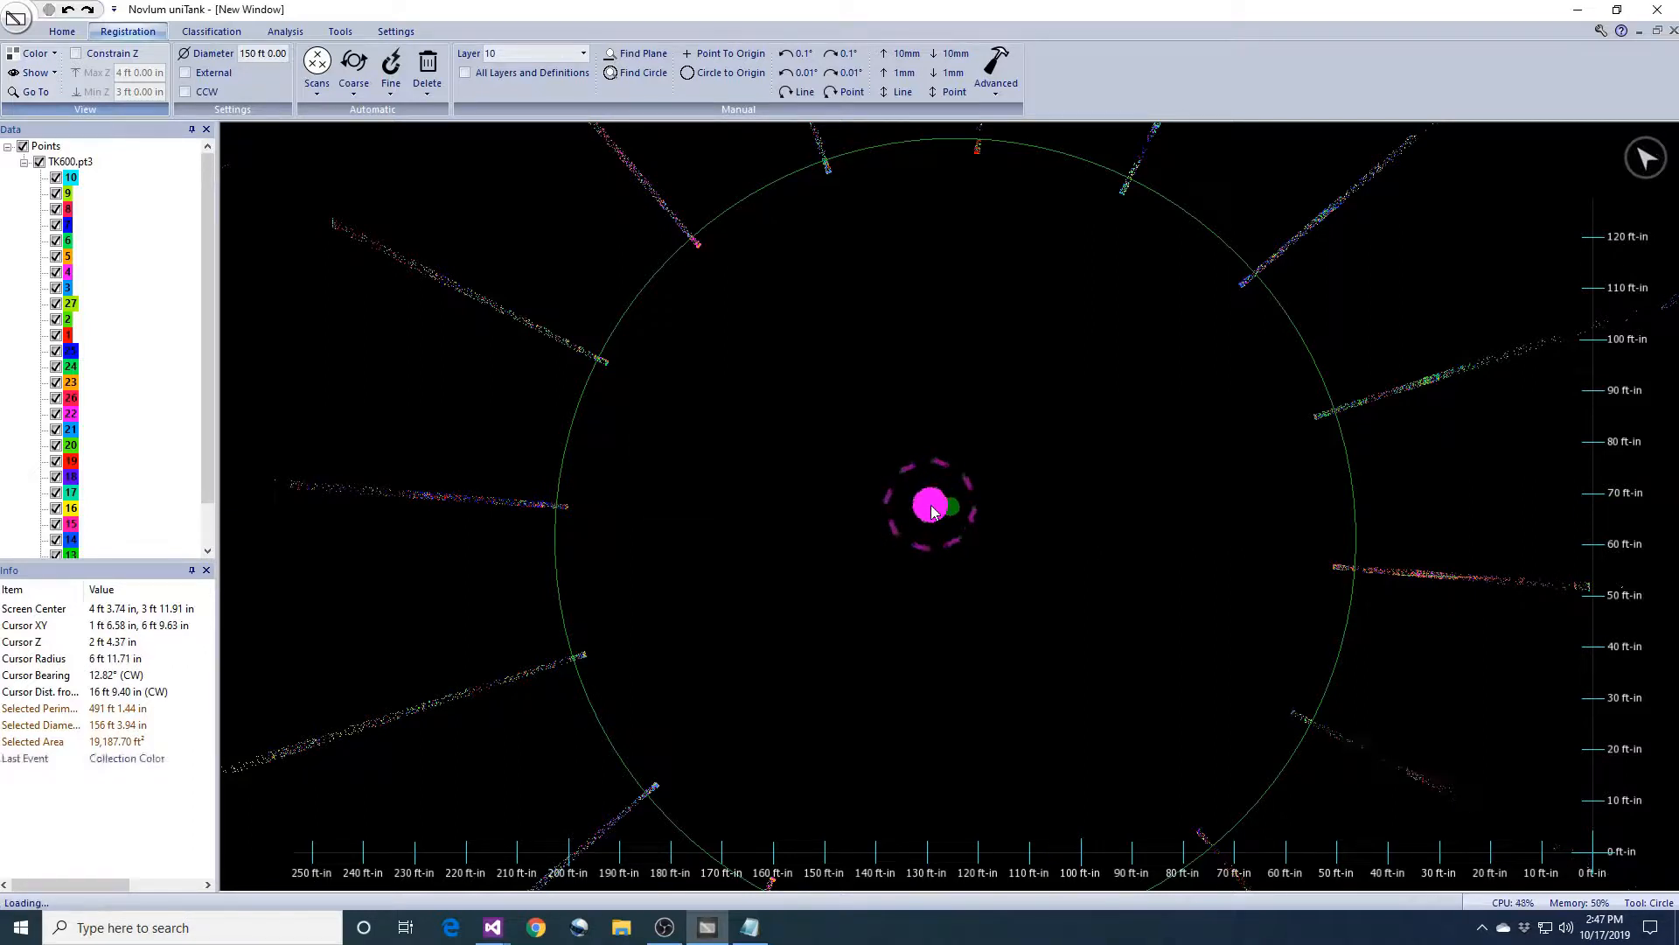
{"action": "mouse_move", "coordinate": [1187, 681]}
{"action": "middle_mouse_down"}
{"action": "mouse_move", "coordinate": [1195, 555]}
{"action": "mouse_move", "coordinate": [1277, 719]}
{"action": "mouse_move", "coordinate": [1223, 592]}
{"action": "mouse_move", "coordinate": [1233, 610]}
{"action": "middle_mouse_up"}
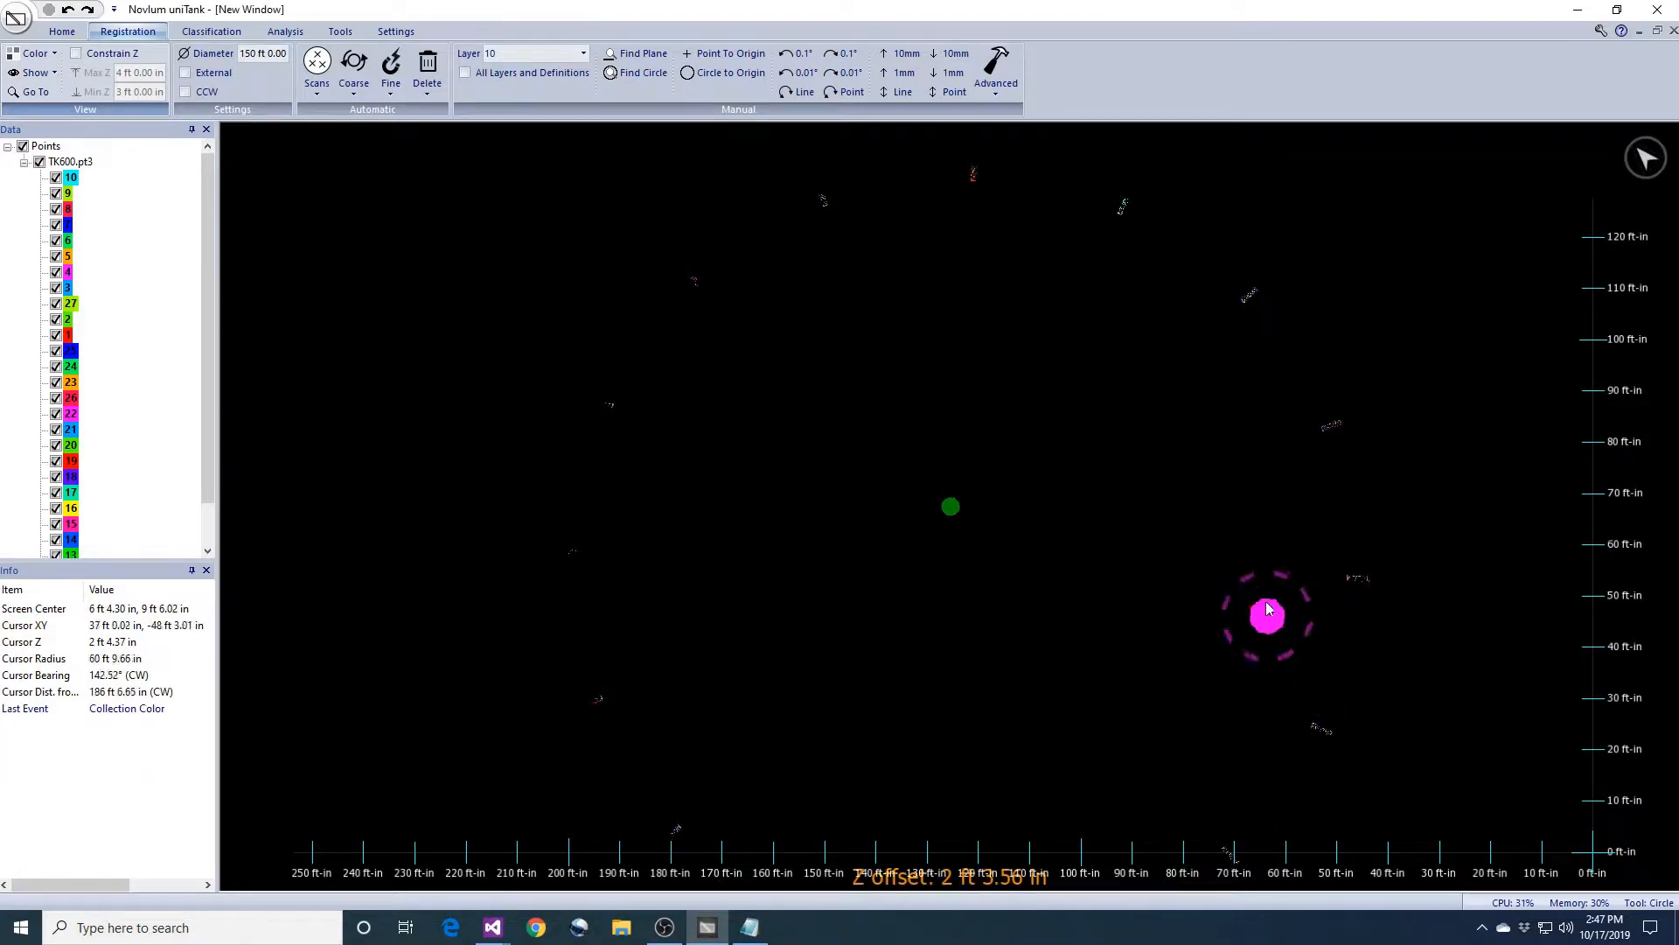
- Go to station 1 and bring the points at the base of the shell into a close side view
{"action": "left_click", "coordinate": [211, 32]}
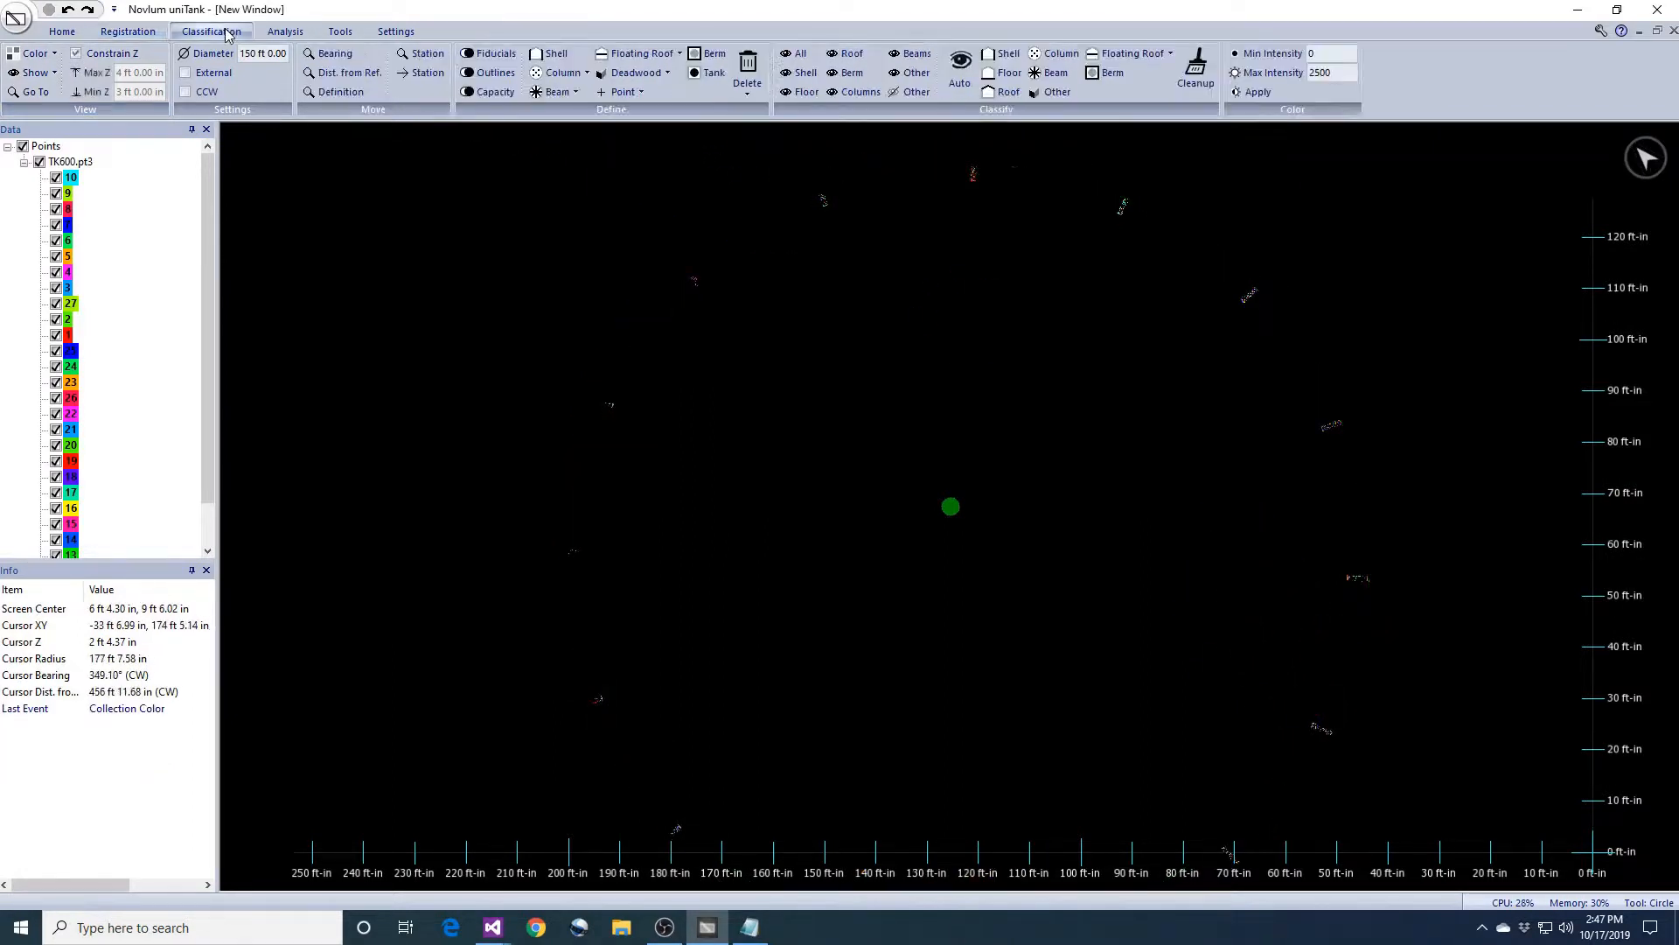
{"action": "left_click", "coordinate": [427, 54]}
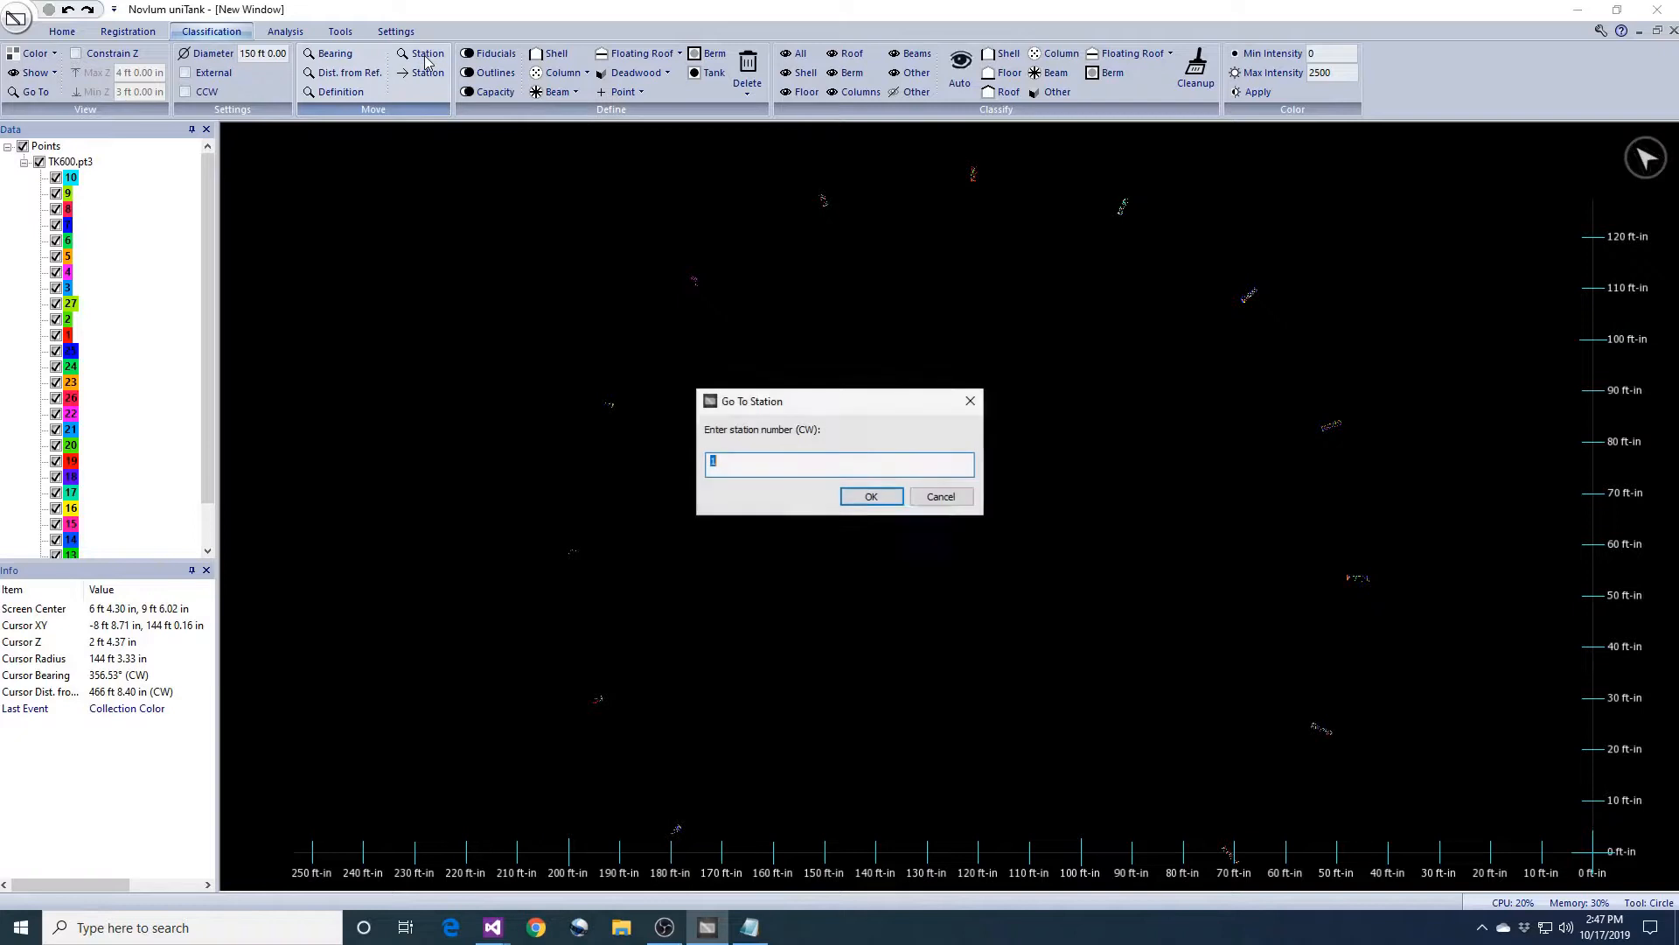
{"action": "left_click", "coordinate": [881, 499]}
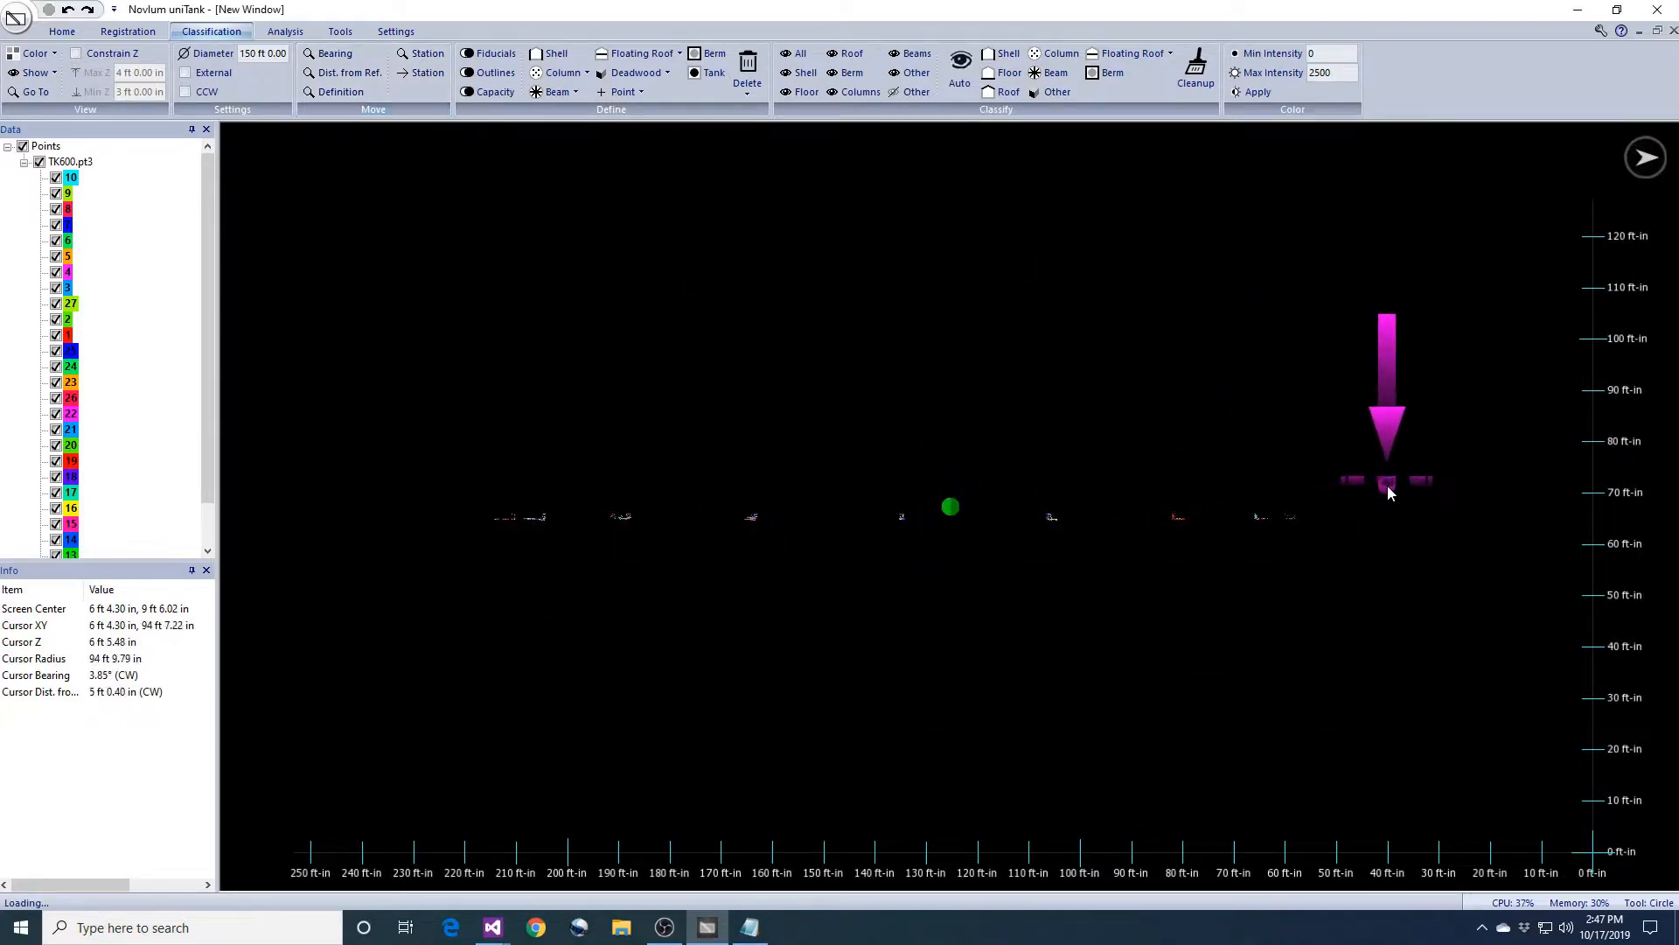
{"action": "scroll", "coordinate": [1043, 579], "scroll_direction": "up", "scroll_amount": 5}
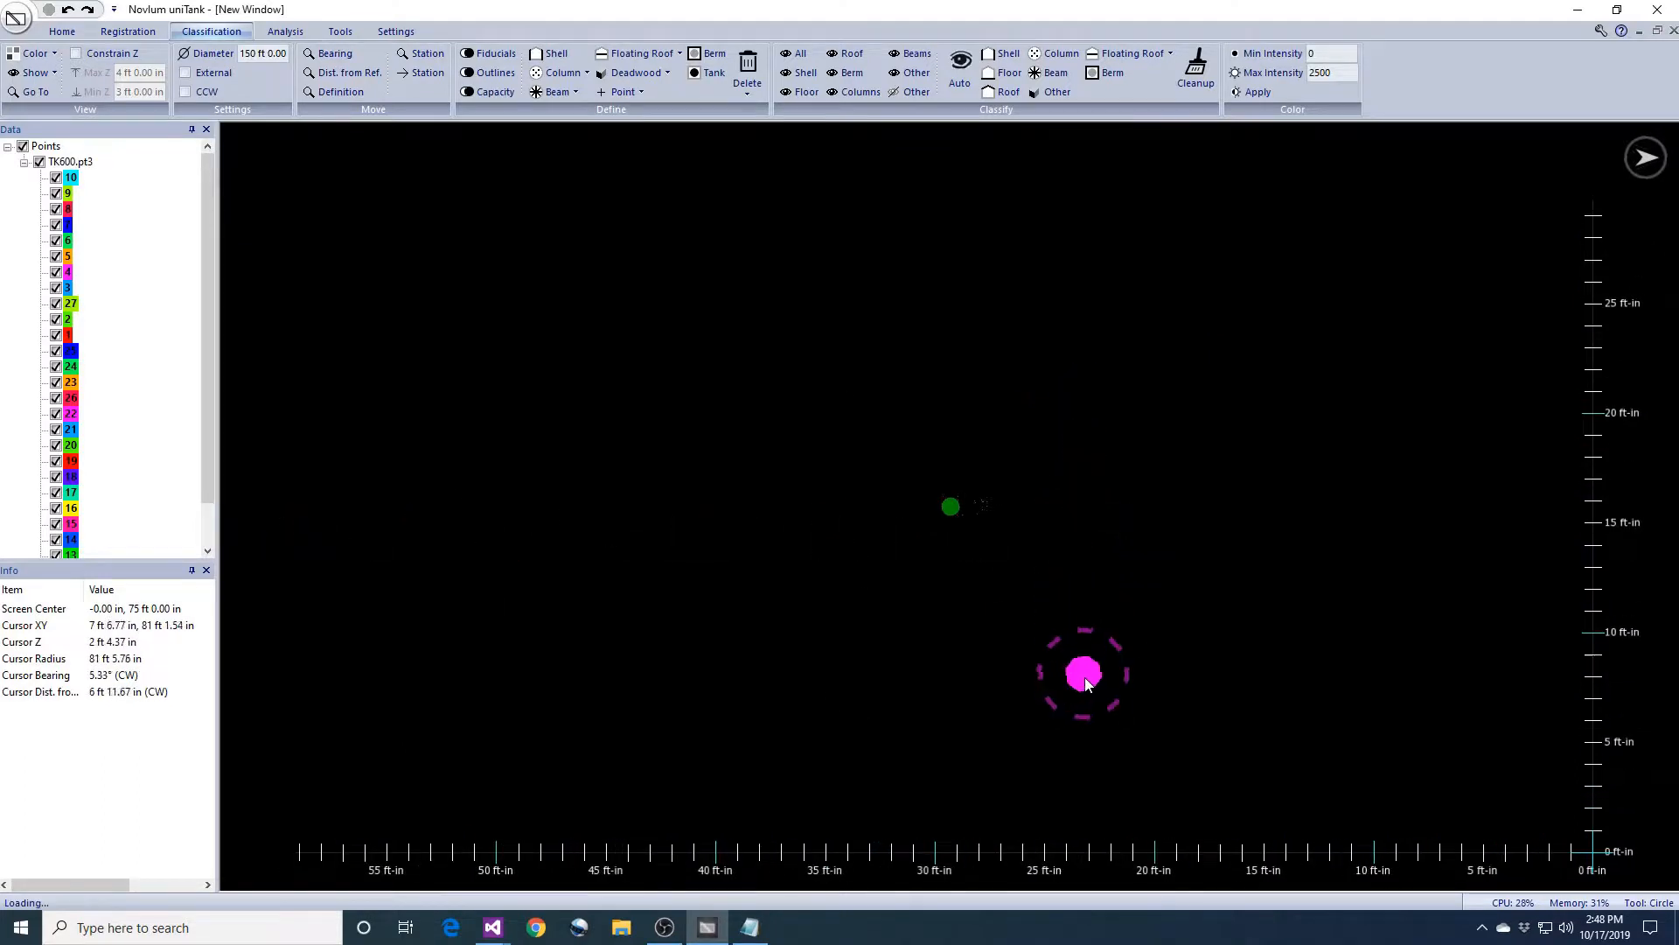
{"action": "scroll", "coordinate": [1087, 684], "scroll_direction": "up", "scroll_amount": 2}
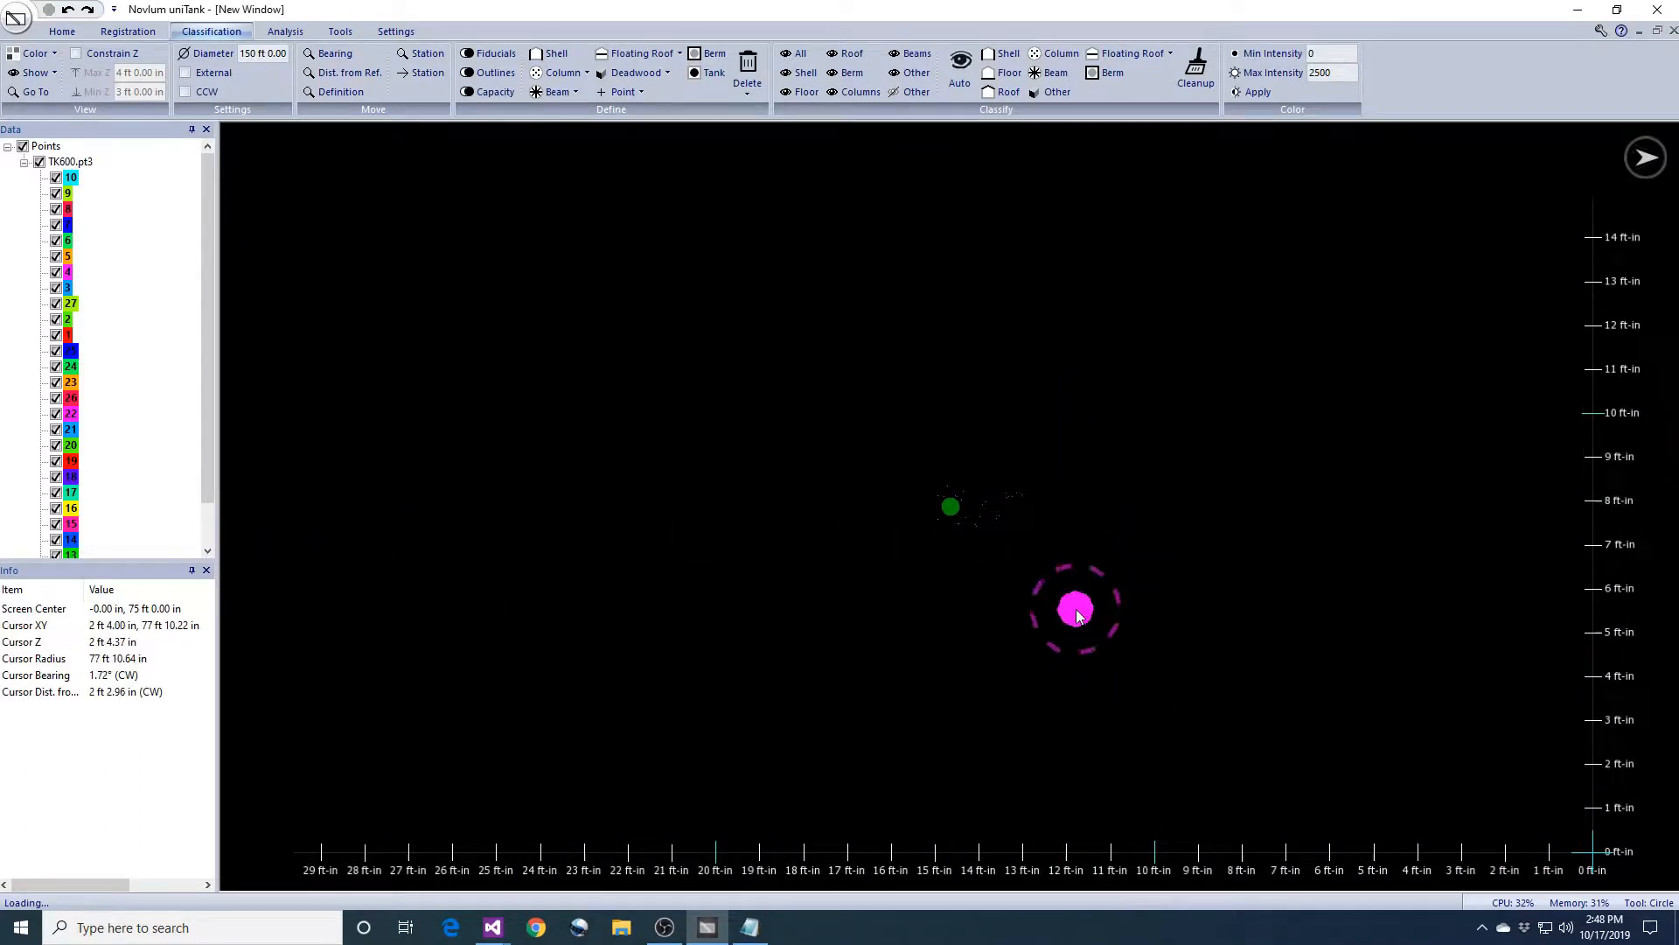
{"action": "scroll", "coordinate": [1078, 615], "scroll_direction": "up", "scroll_amount": 2}
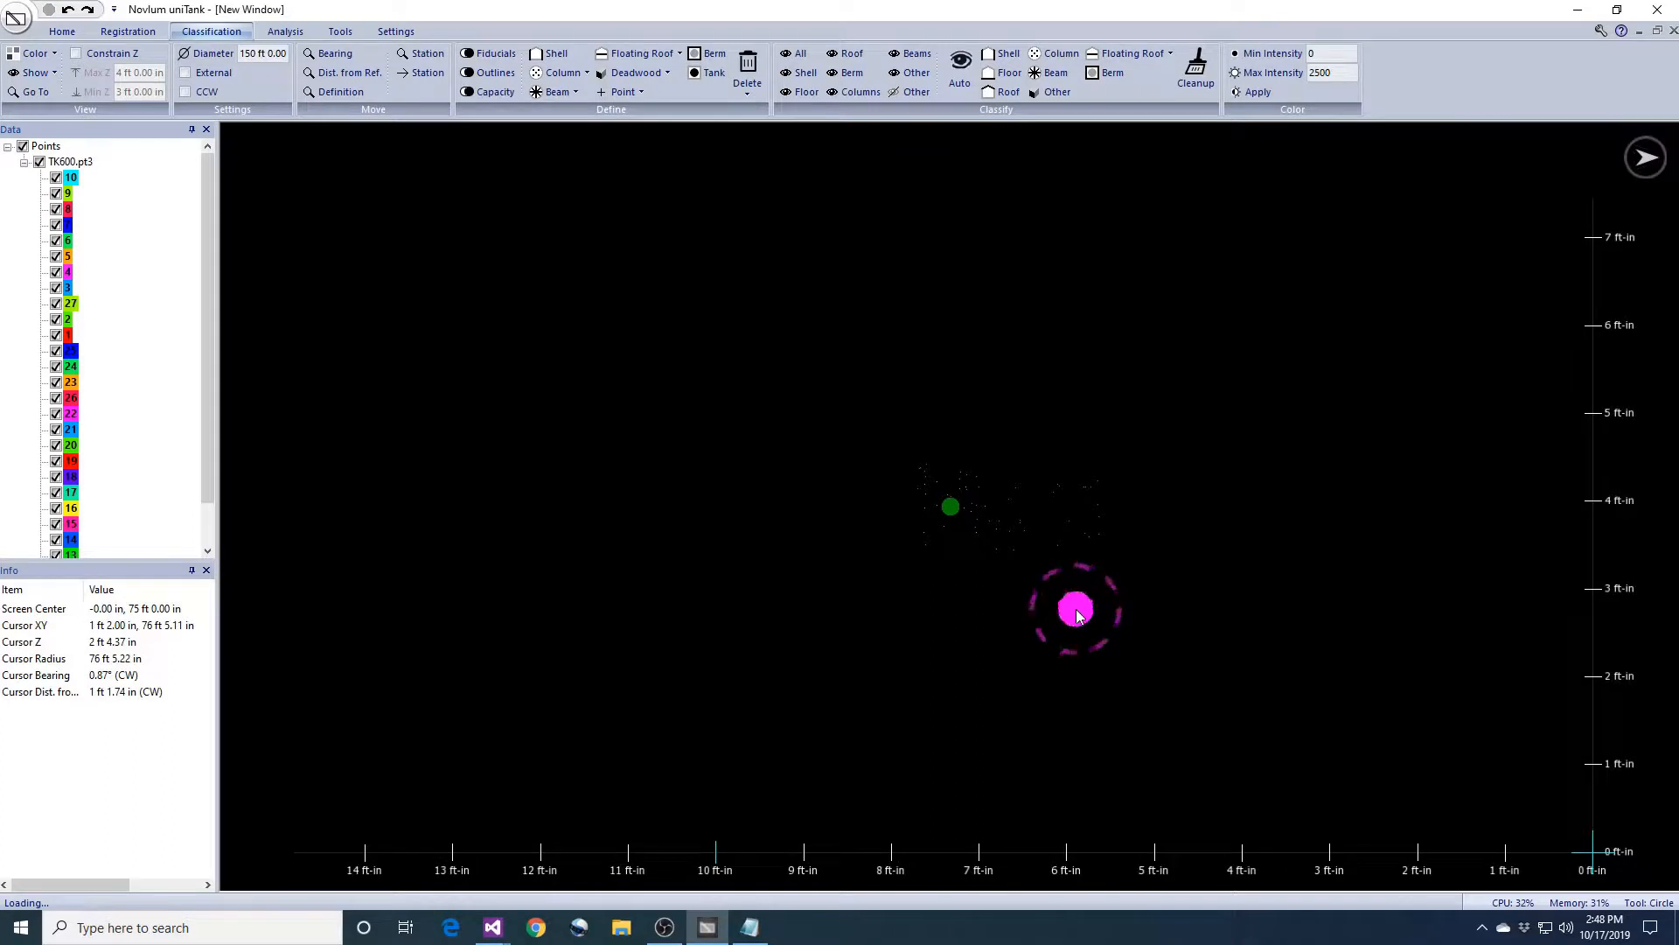
{"action": "scroll", "coordinate": [1078, 615], "scroll_direction": "up", "scroll_amount": 2}
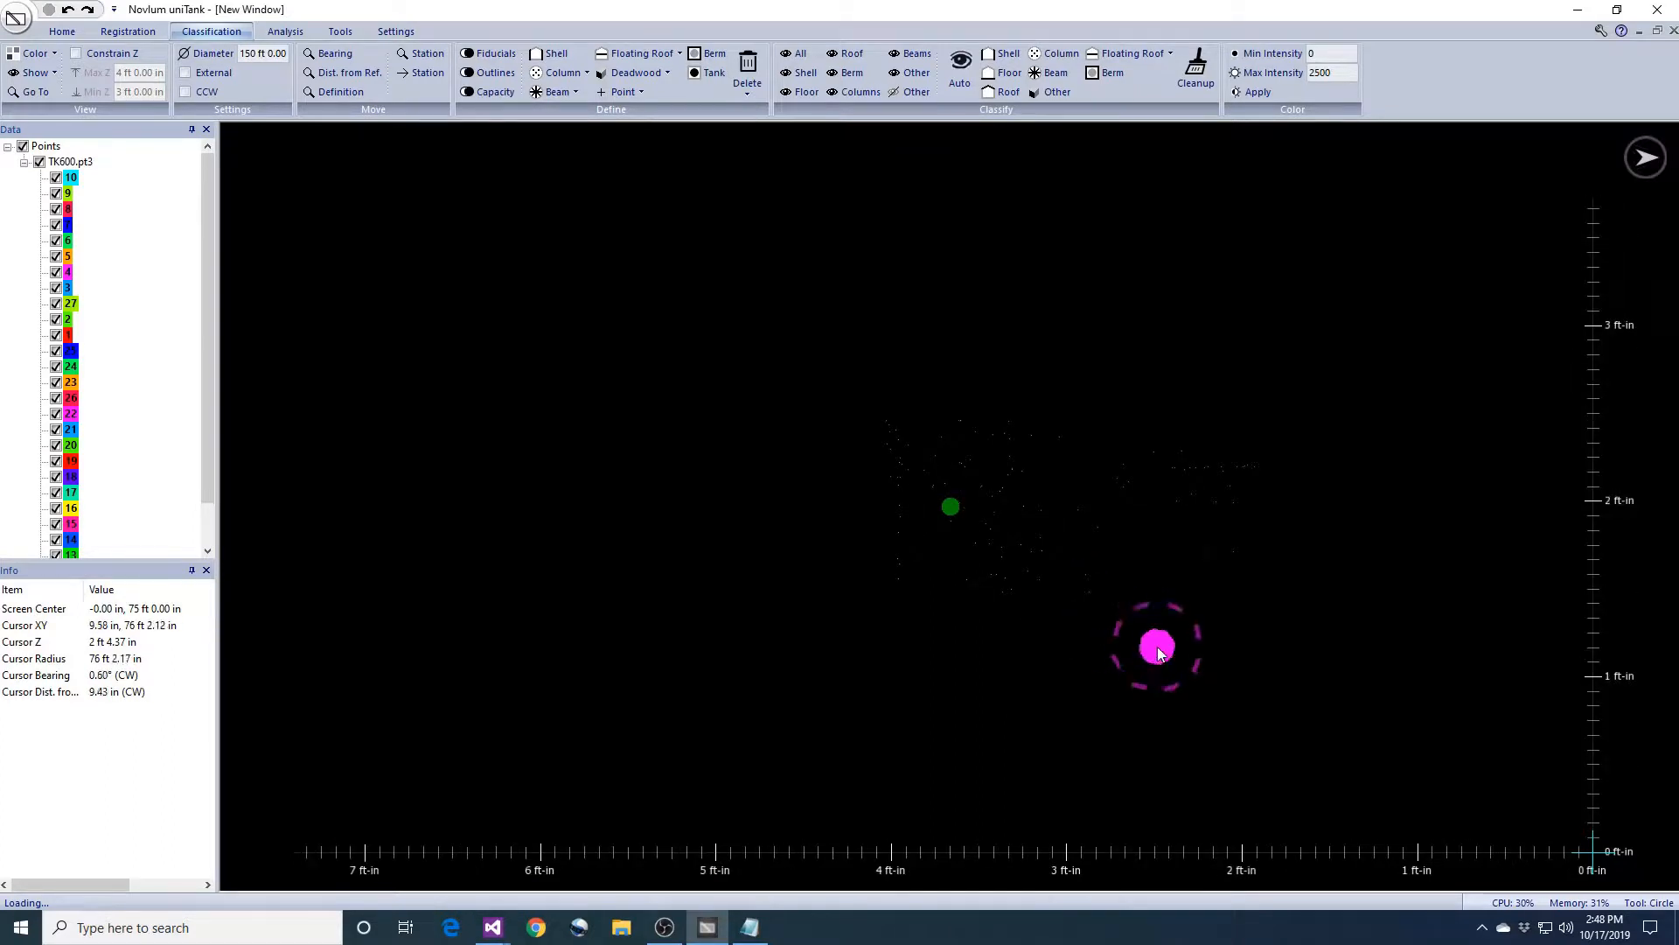
{"action": "scroll", "coordinate": [1333, 666], "scroll_direction": "up", "scroll_amount": 2}
{"action": "right_click_drag", "start_coordinate": [1308, 649], "coordinate": [1300, 416]}
{"action": "middle_click_drag", "start_coordinate": [1228, 770], "coordinate": [1207, 316]}
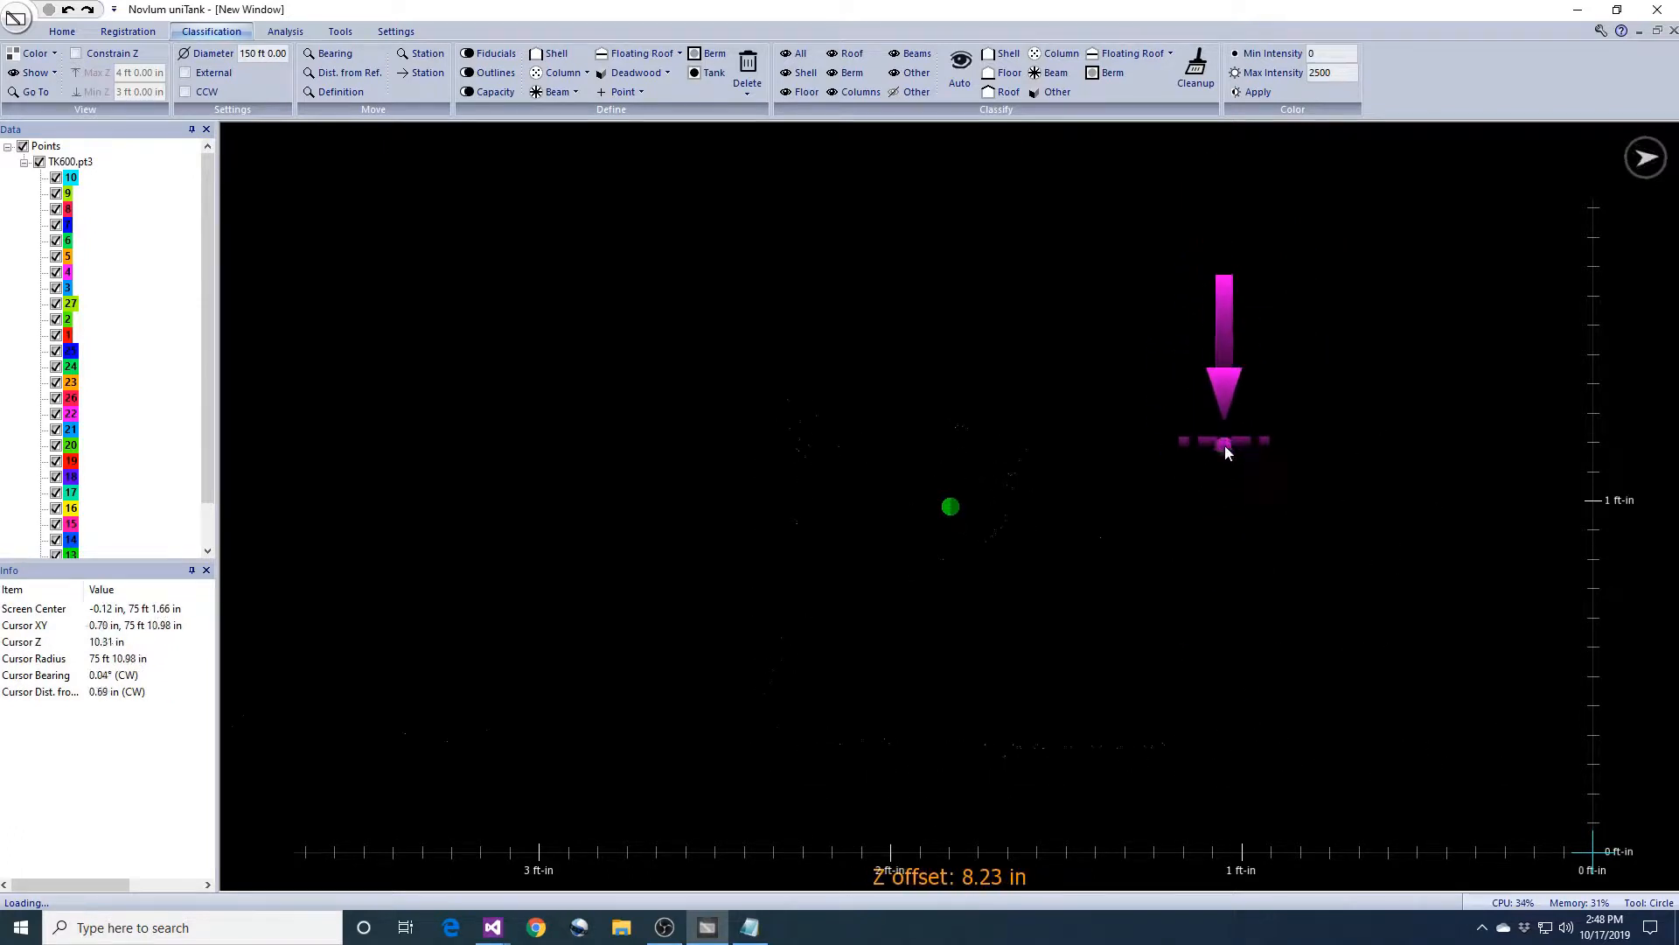
{"action": "scroll", "coordinate": [1211, 417], "scroll_direction": "down", "scroll_amount": 1}
{"action": "scroll", "coordinate": [1210, 417], "scroll_direction": "down", "scroll_amount": 2}
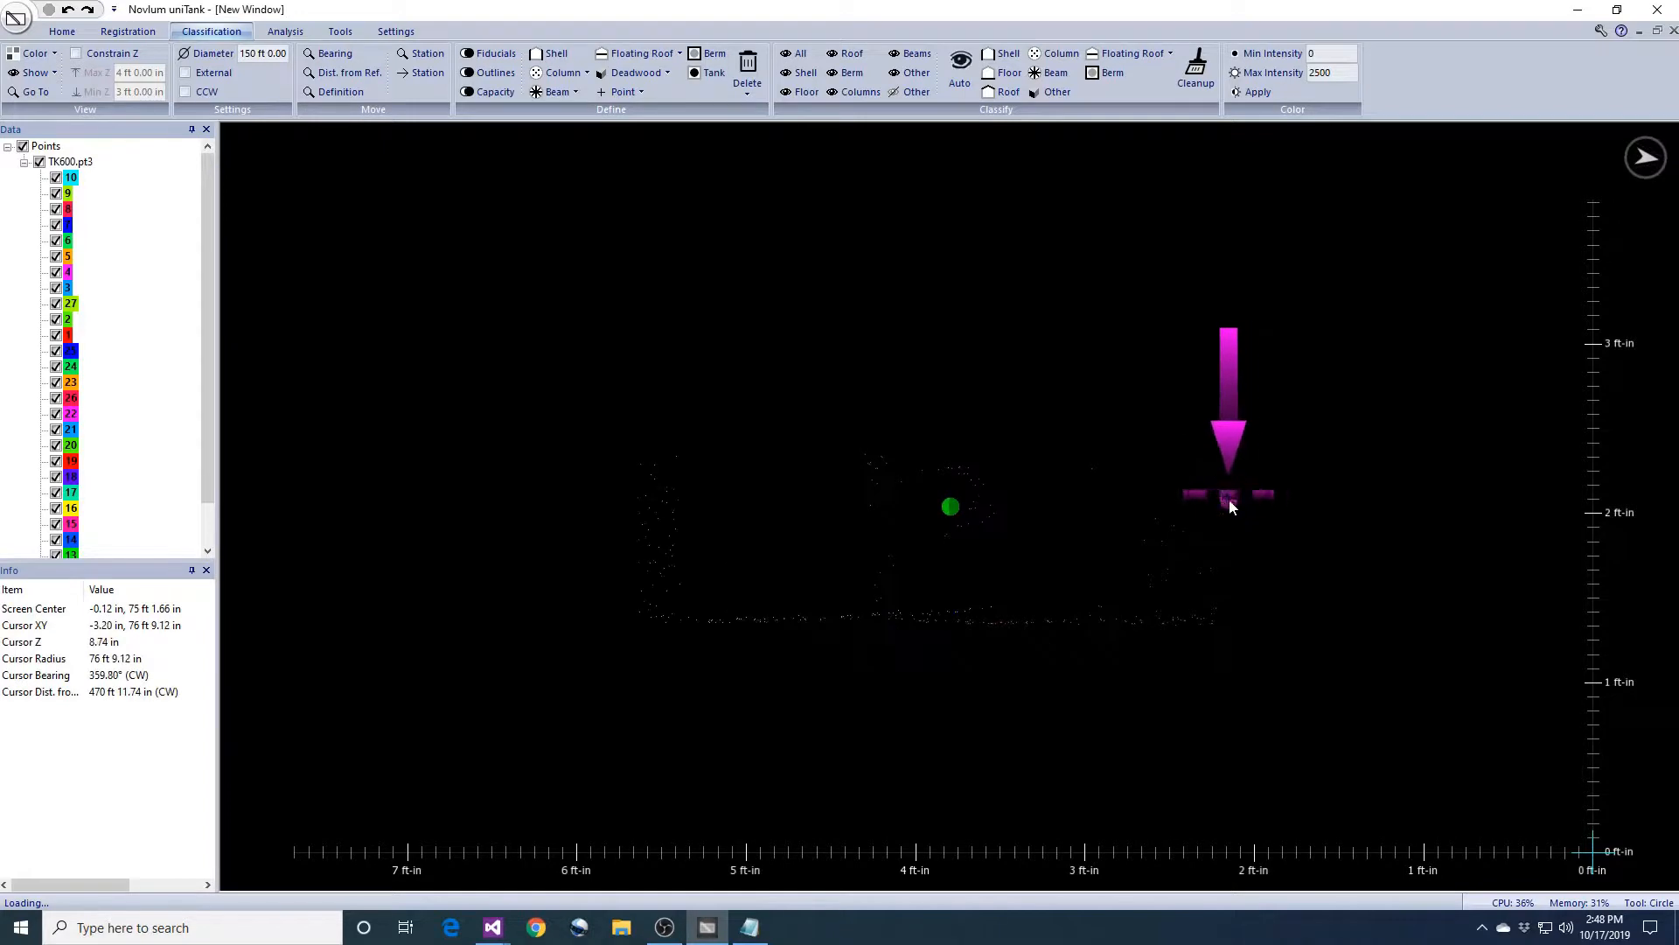
- Set the 3D point density to Highest
{"action": "left_click", "coordinate": [396, 31]}
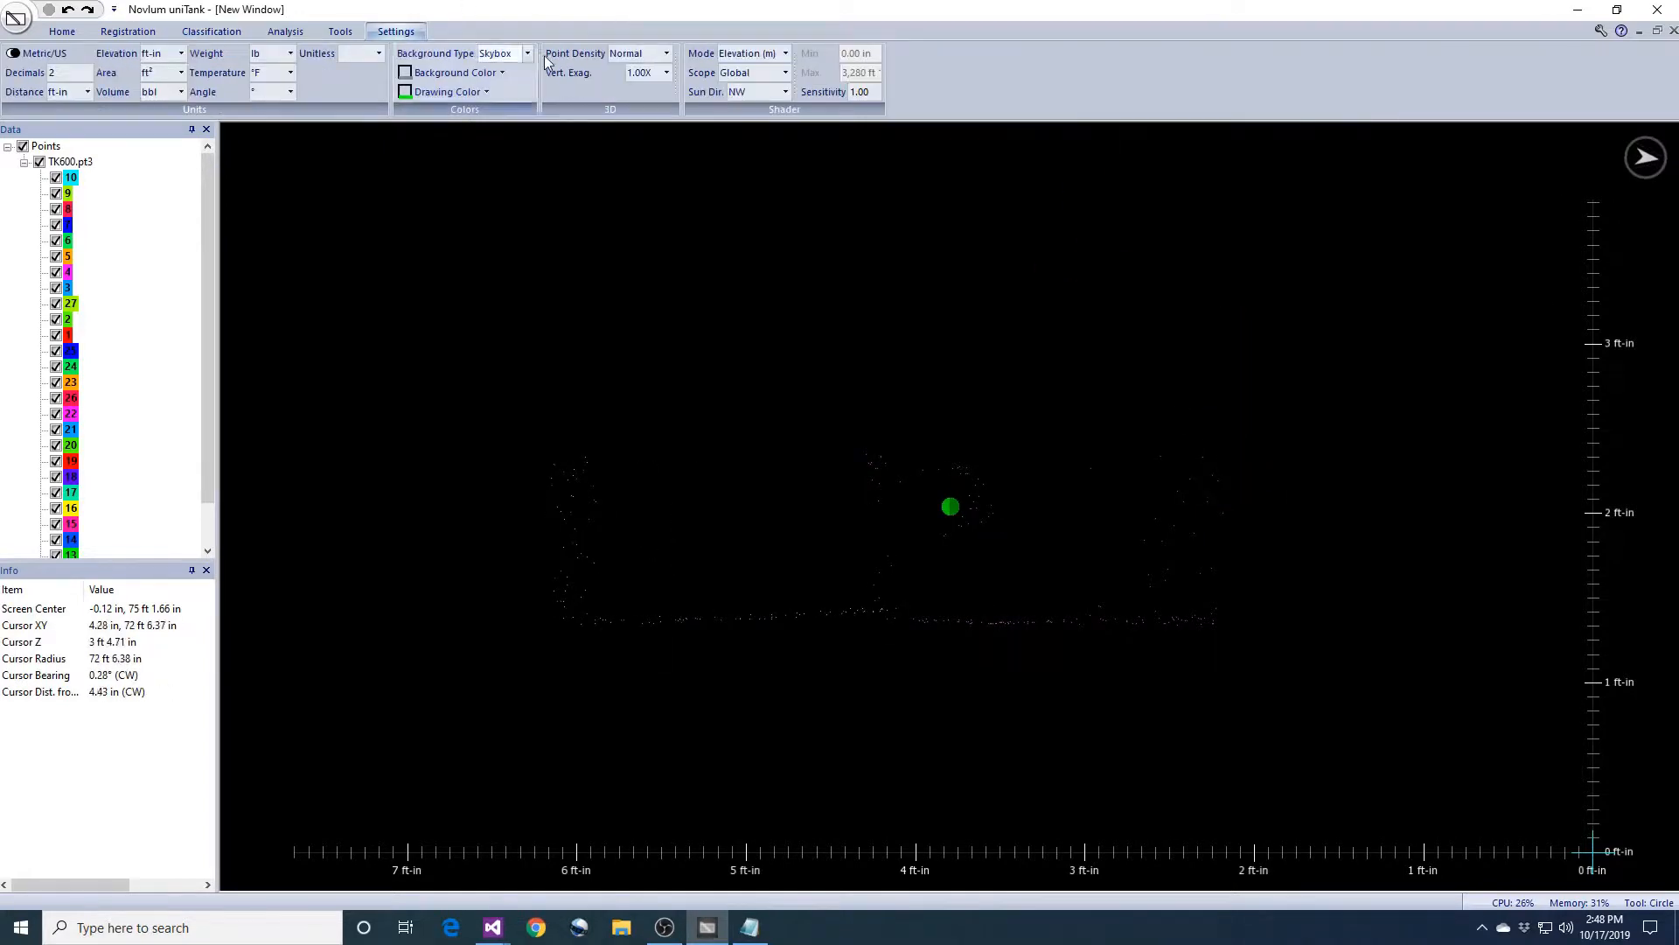
{"action": "left_click", "coordinate": [647, 53]}
{"action": "left_click", "coordinate": [637, 128]}
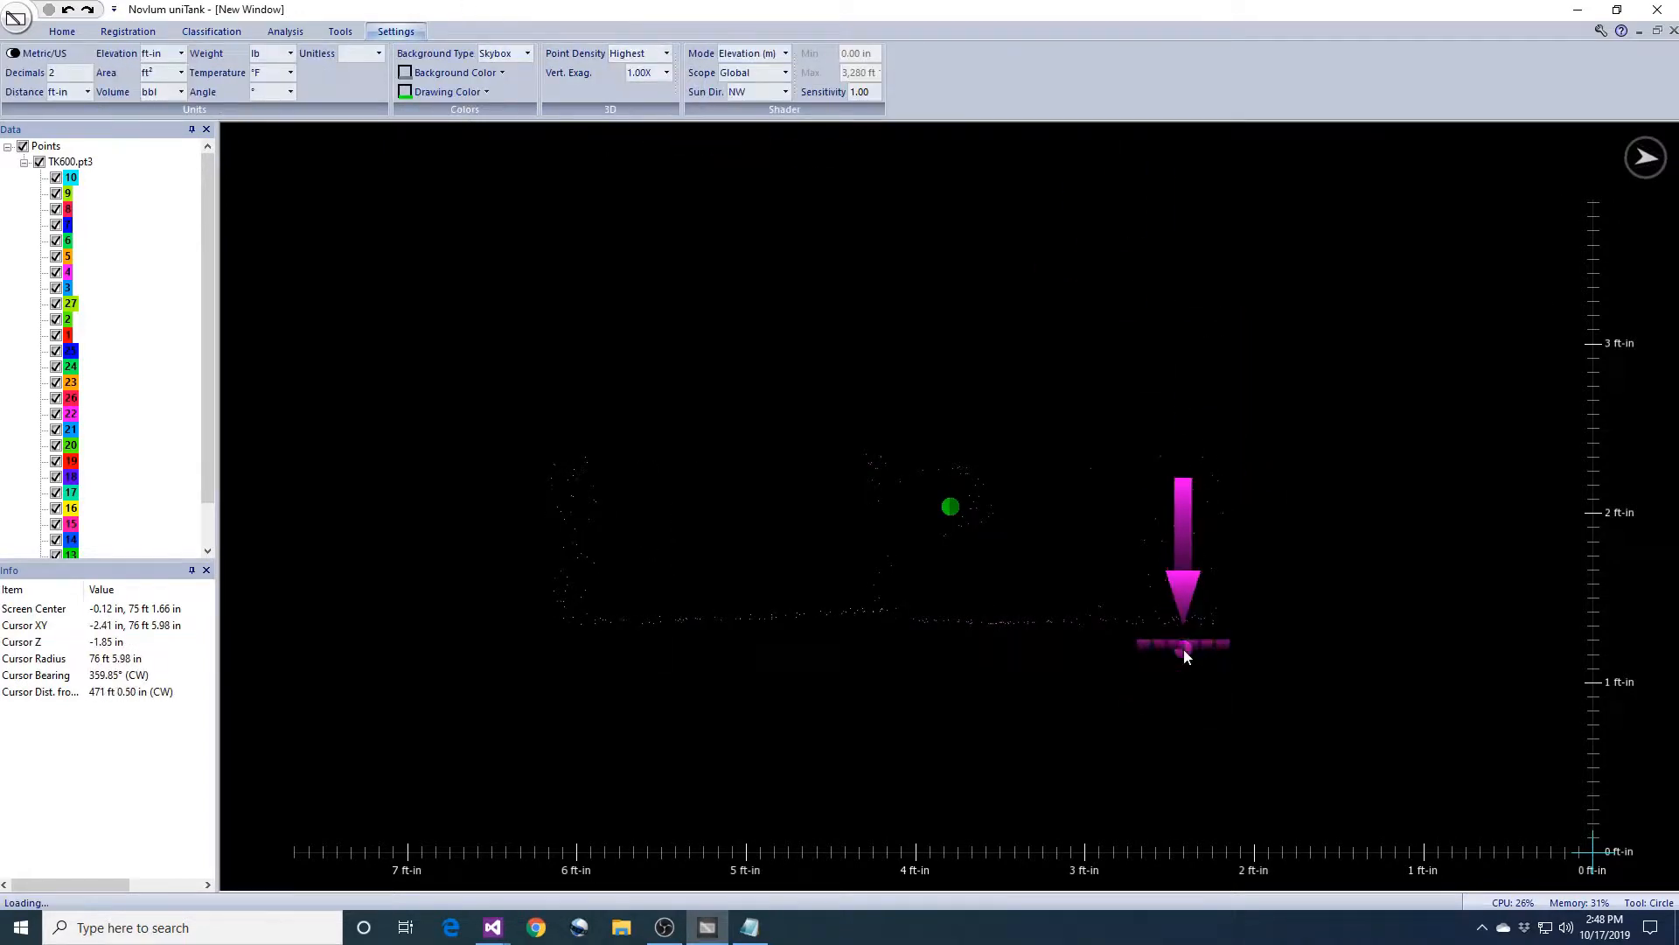
- Center the view on the floor beside the shell at station 1 and define a Projection Plate point there
{"action": "key", "text": "t"}
{"action": "key", "text": "f"}
{"action": "middle_click_drag", "start_coordinate": [1180, 601], "coordinate": [1179, 517]}
{"action": "scroll", "coordinate": [1160, 584], "scroll_direction": "up", "scroll_amount": 3}
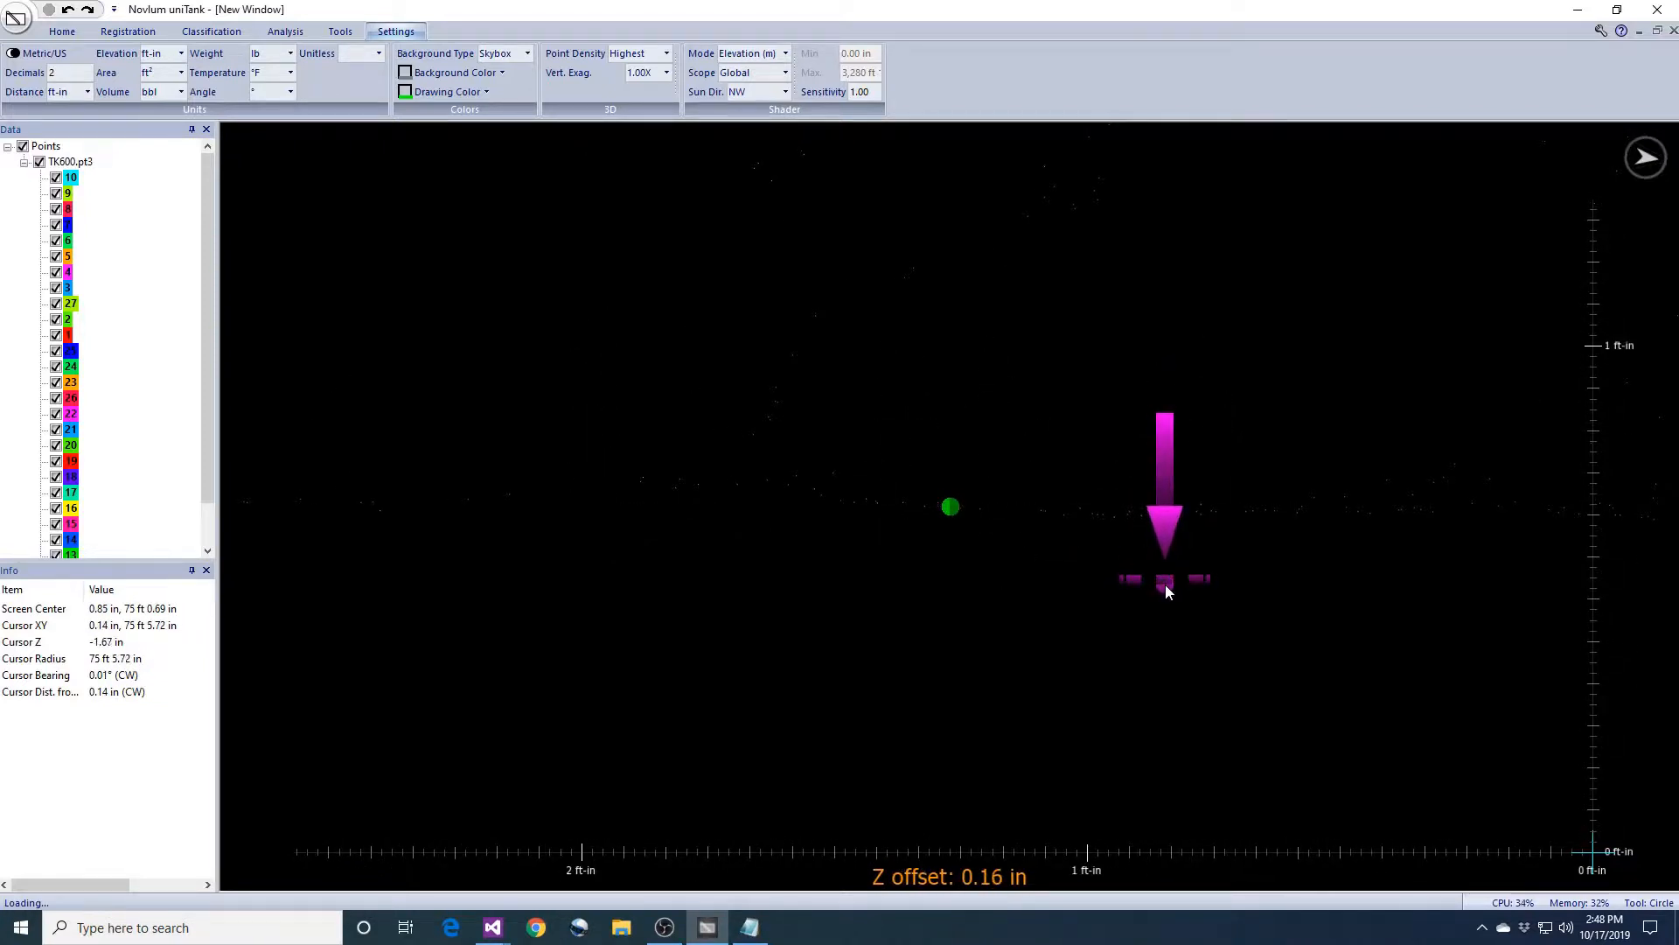
{"action": "scroll", "coordinate": [440, 70], "scroll_direction": "up", "scroll_amount": 3}
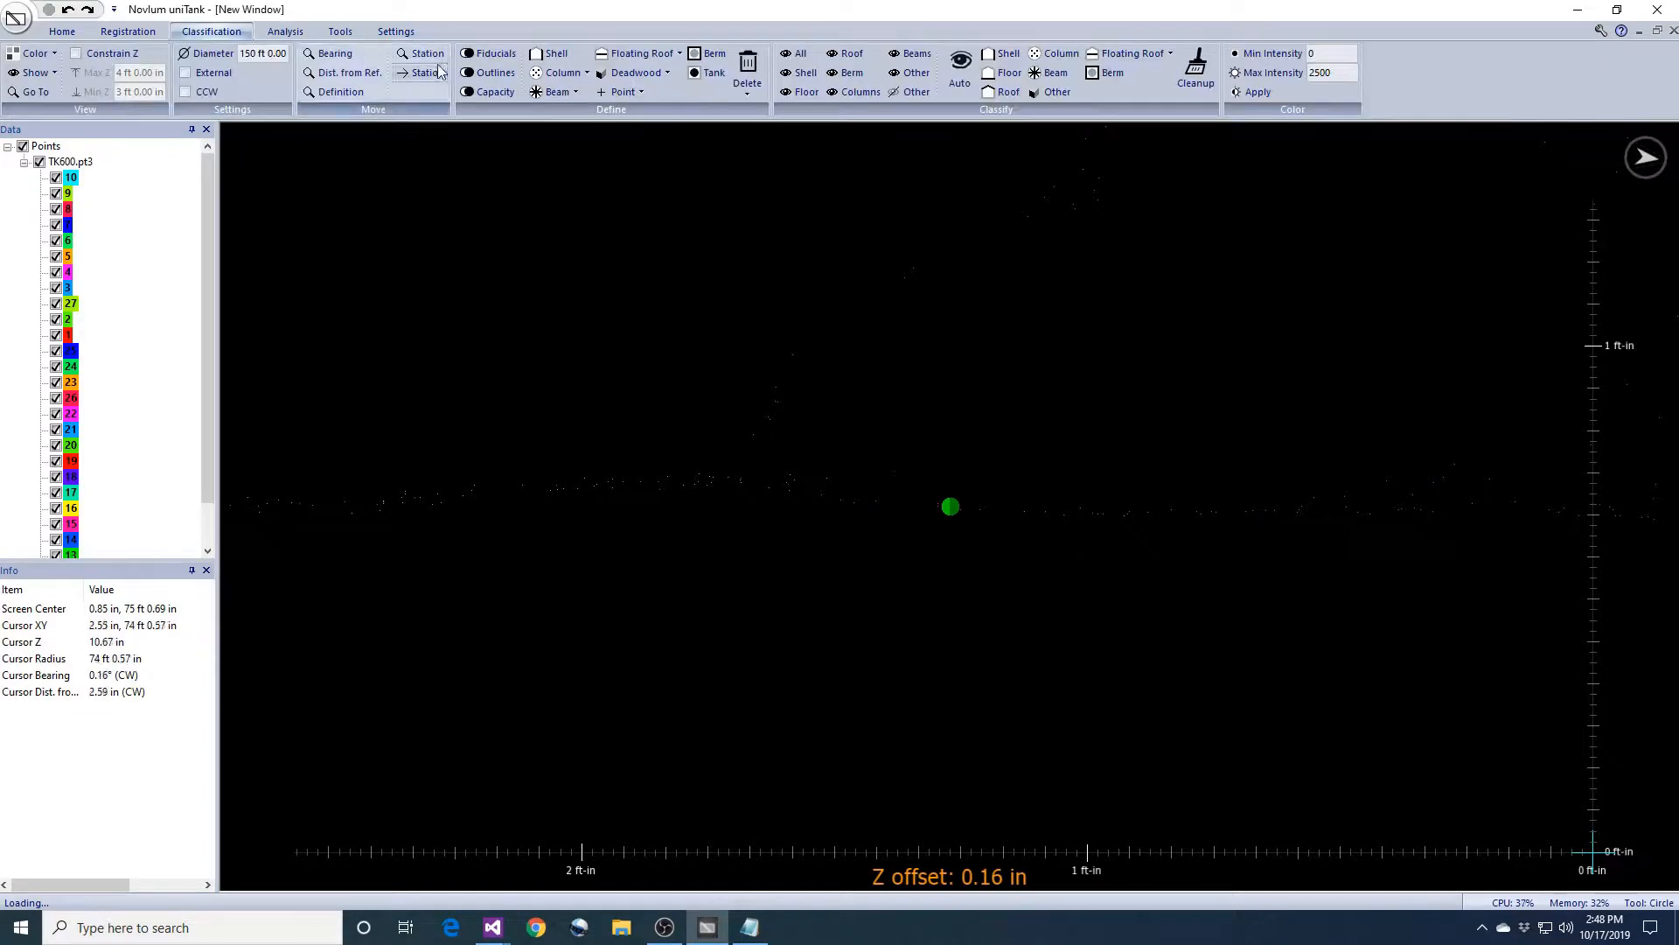
{"action": "left_click", "coordinate": [641, 94]}
{"action": "left_click", "coordinate": [664, 169]}
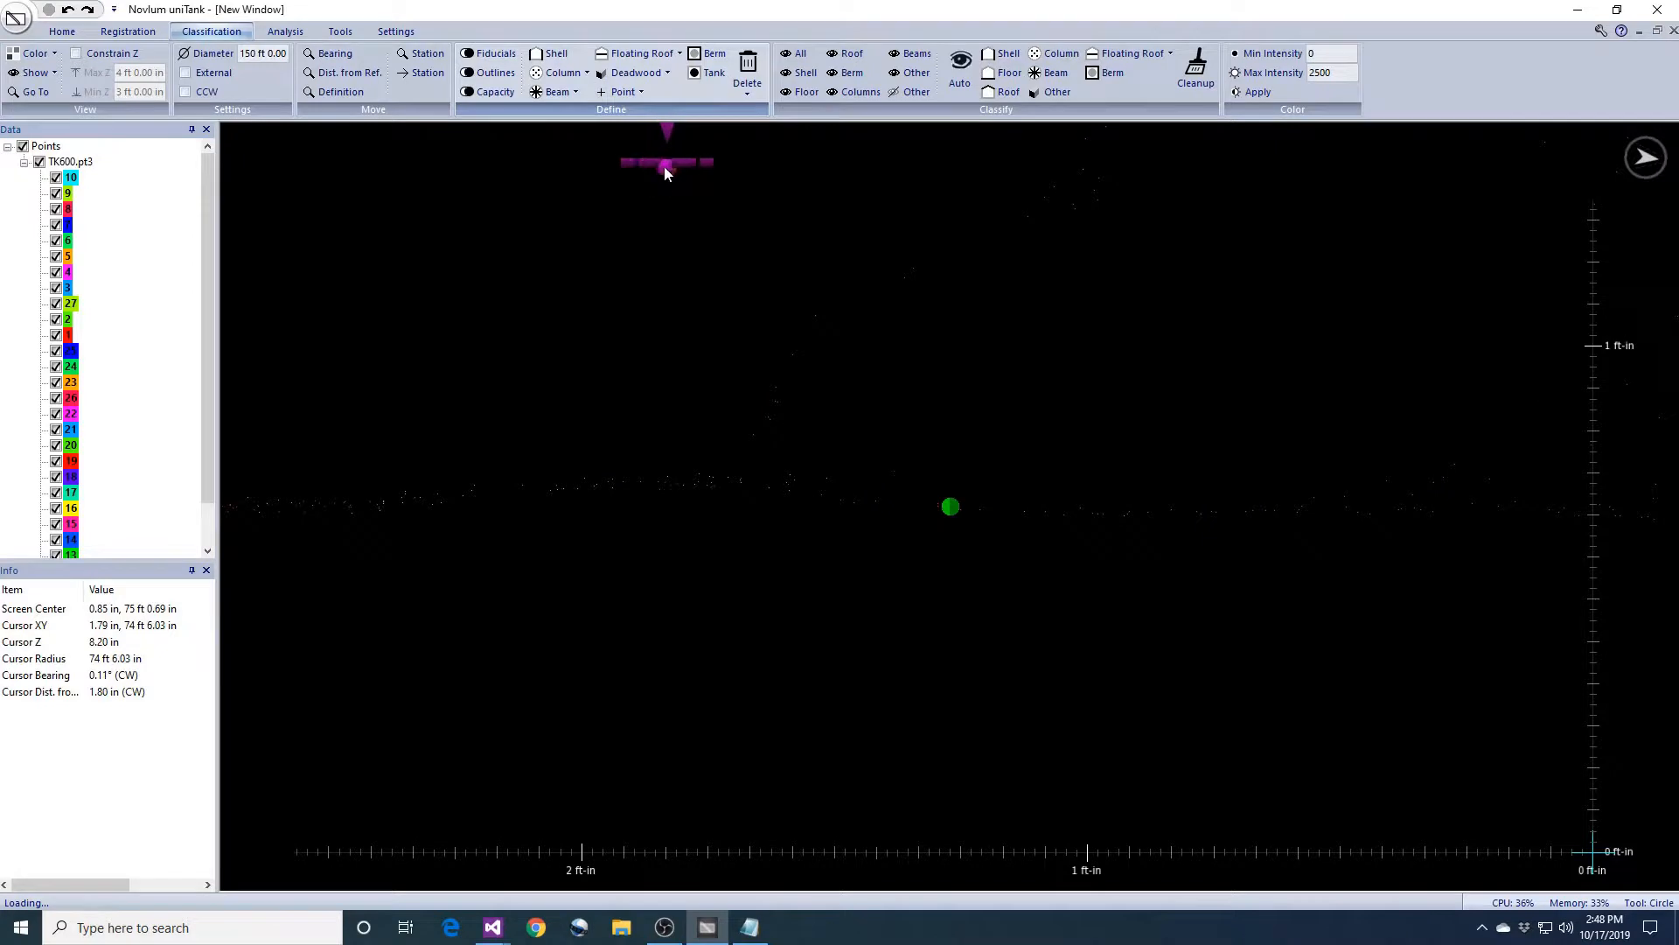
- Show the TK600.shp geometry and inspect the projection plate at station 1 from an angle
{"action": "scroll", "coordinate": [122, 483], "scroll_direction": "down", "scroll_amount": 1}
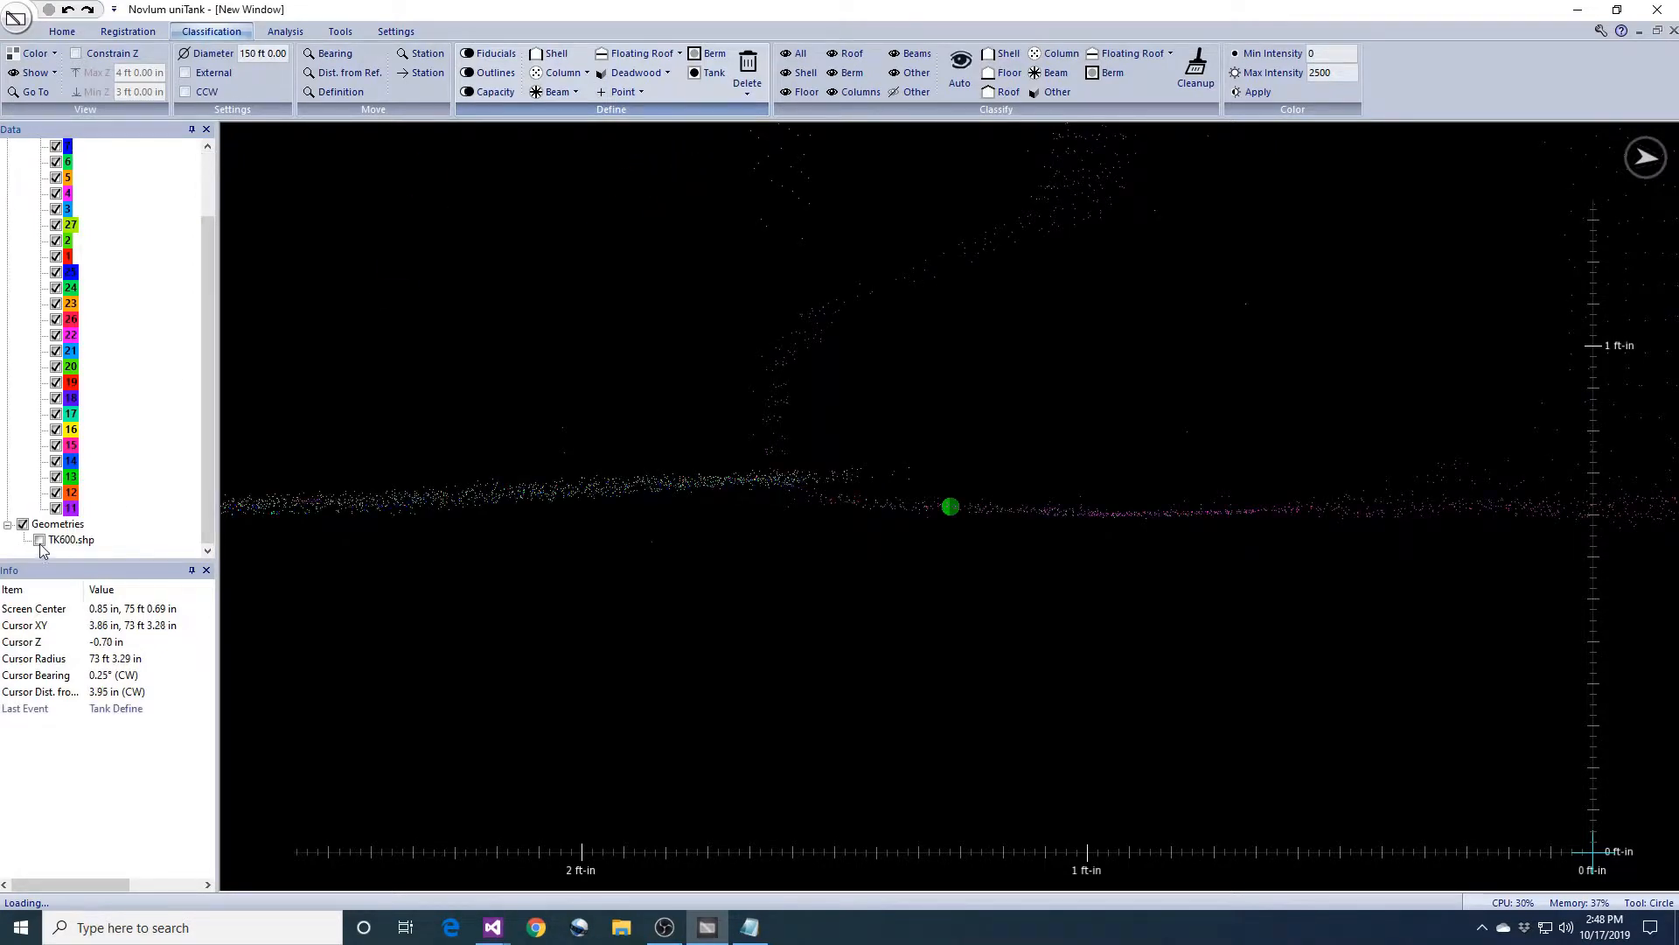
{"action": "key", "text": "p"}
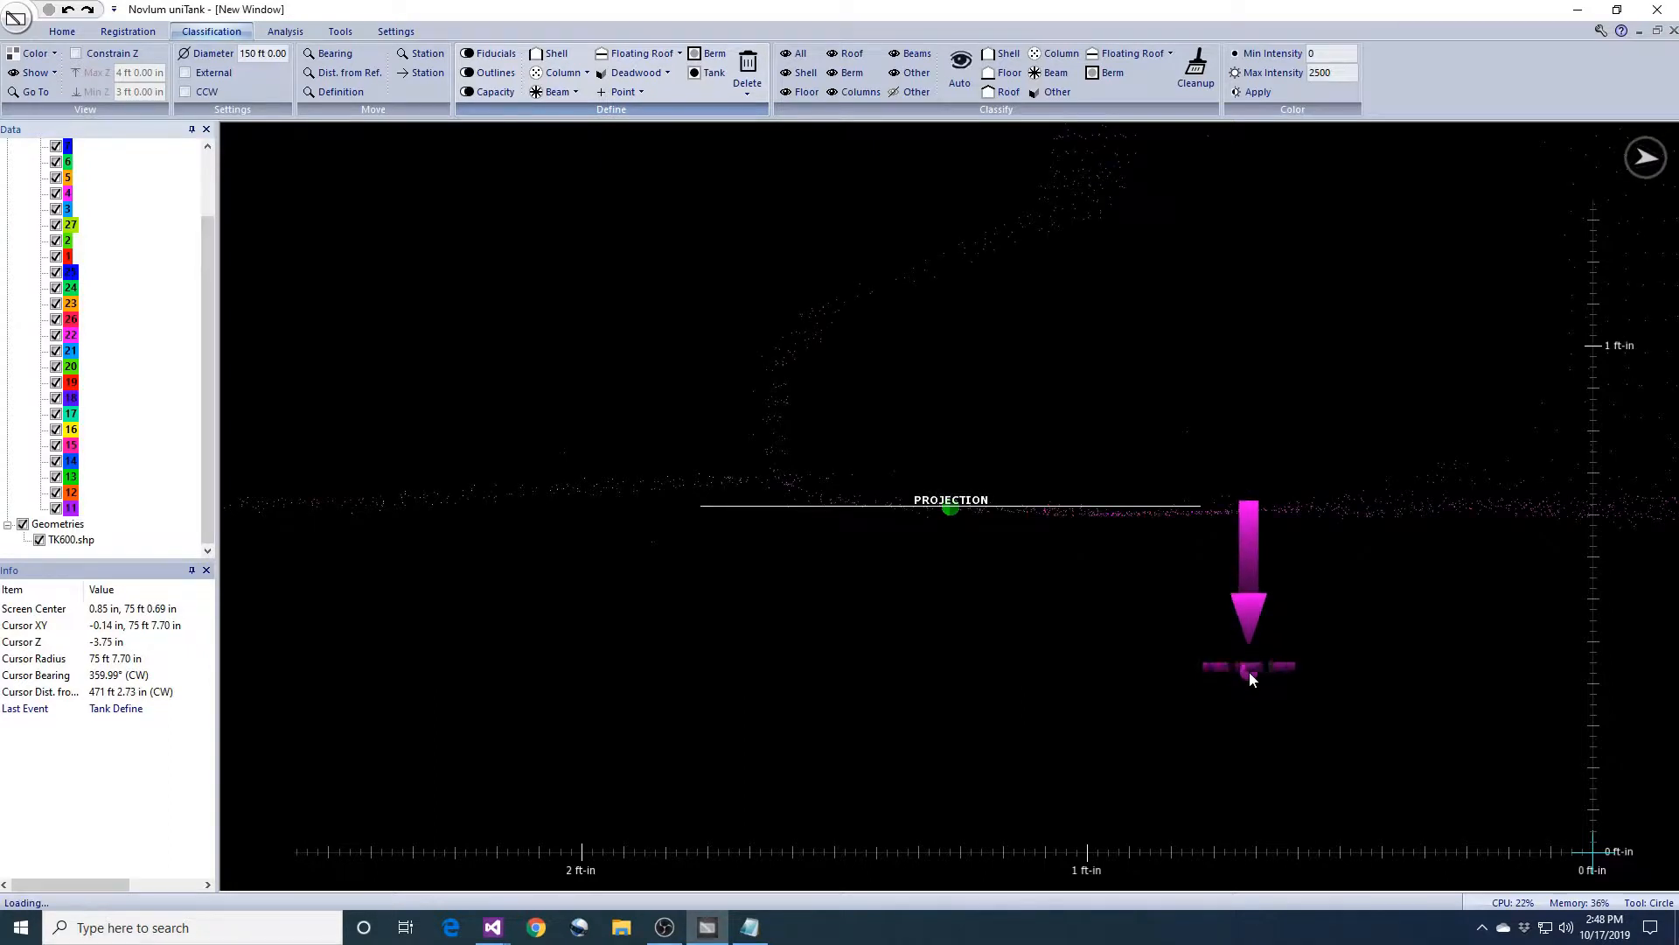
{"action": "scroll", "coordinate": [1250, 673], "scroll_direction": "down", "scroll_amount": 5}
{"action": "mouse_move", "coordinate": [1242, 544]}
{"action": "middle_mouse_down"}
{"action": "mouse_move", "coordinate": [1280, 632]}
{"action": "mouse_move", "coordinate": [1256, 578]}
{"action": "middle_mouse_up"}
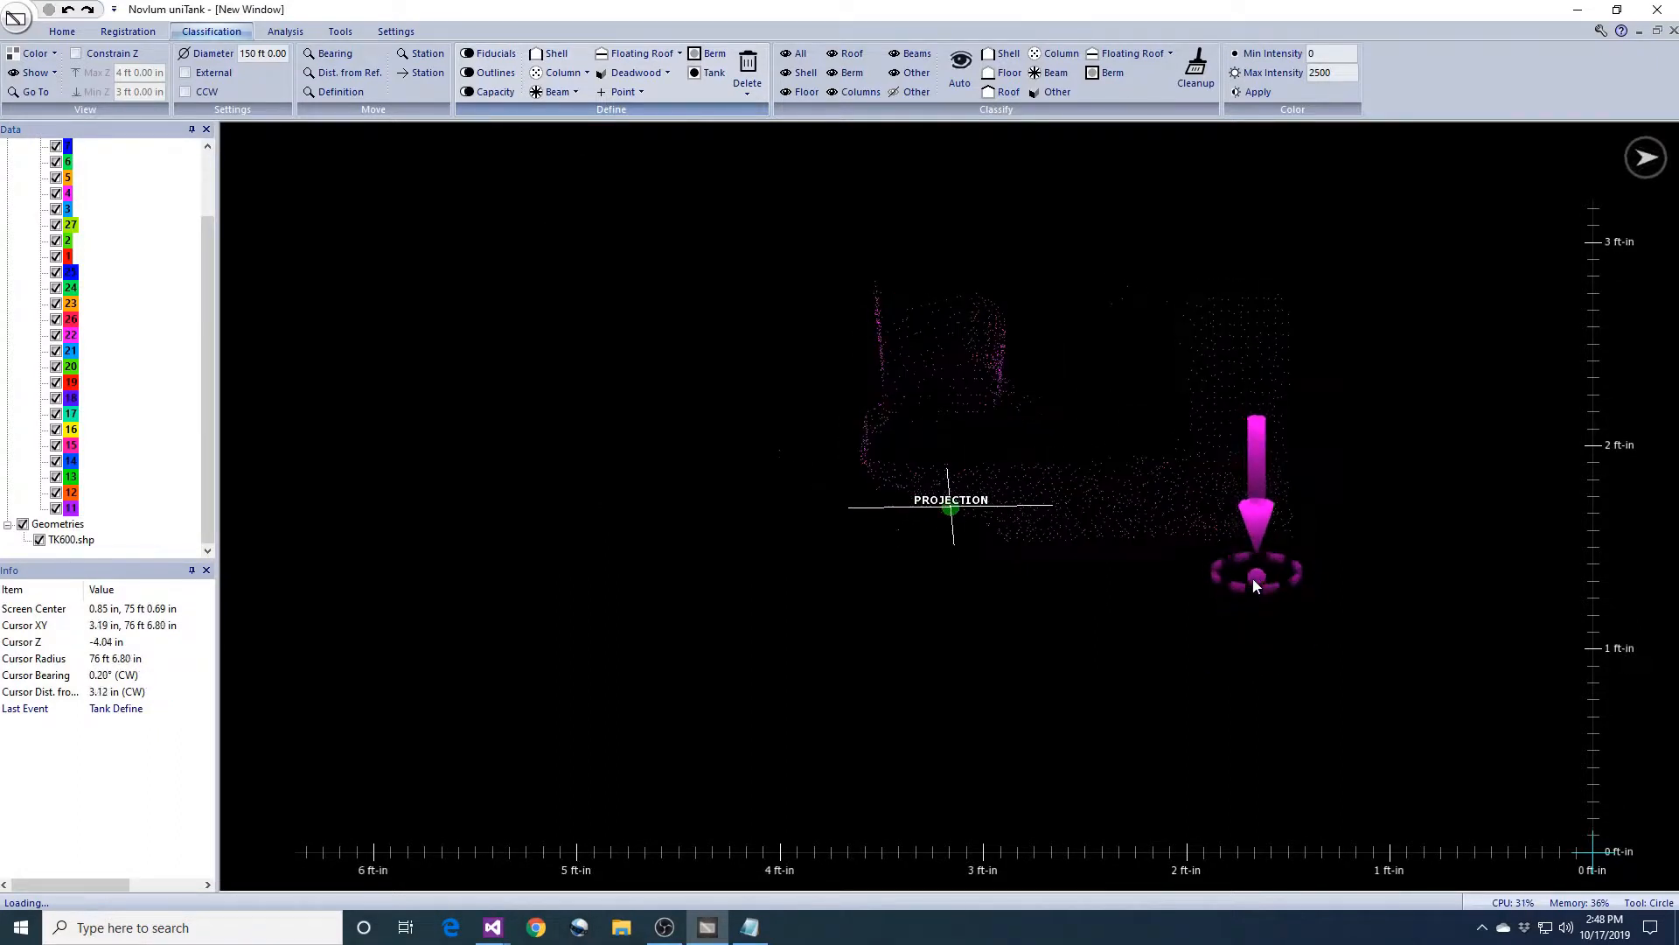
- Move to the next station and place a point on the floor just beside the shell
{"action": "left_click", "coordinate": [424, 76]}
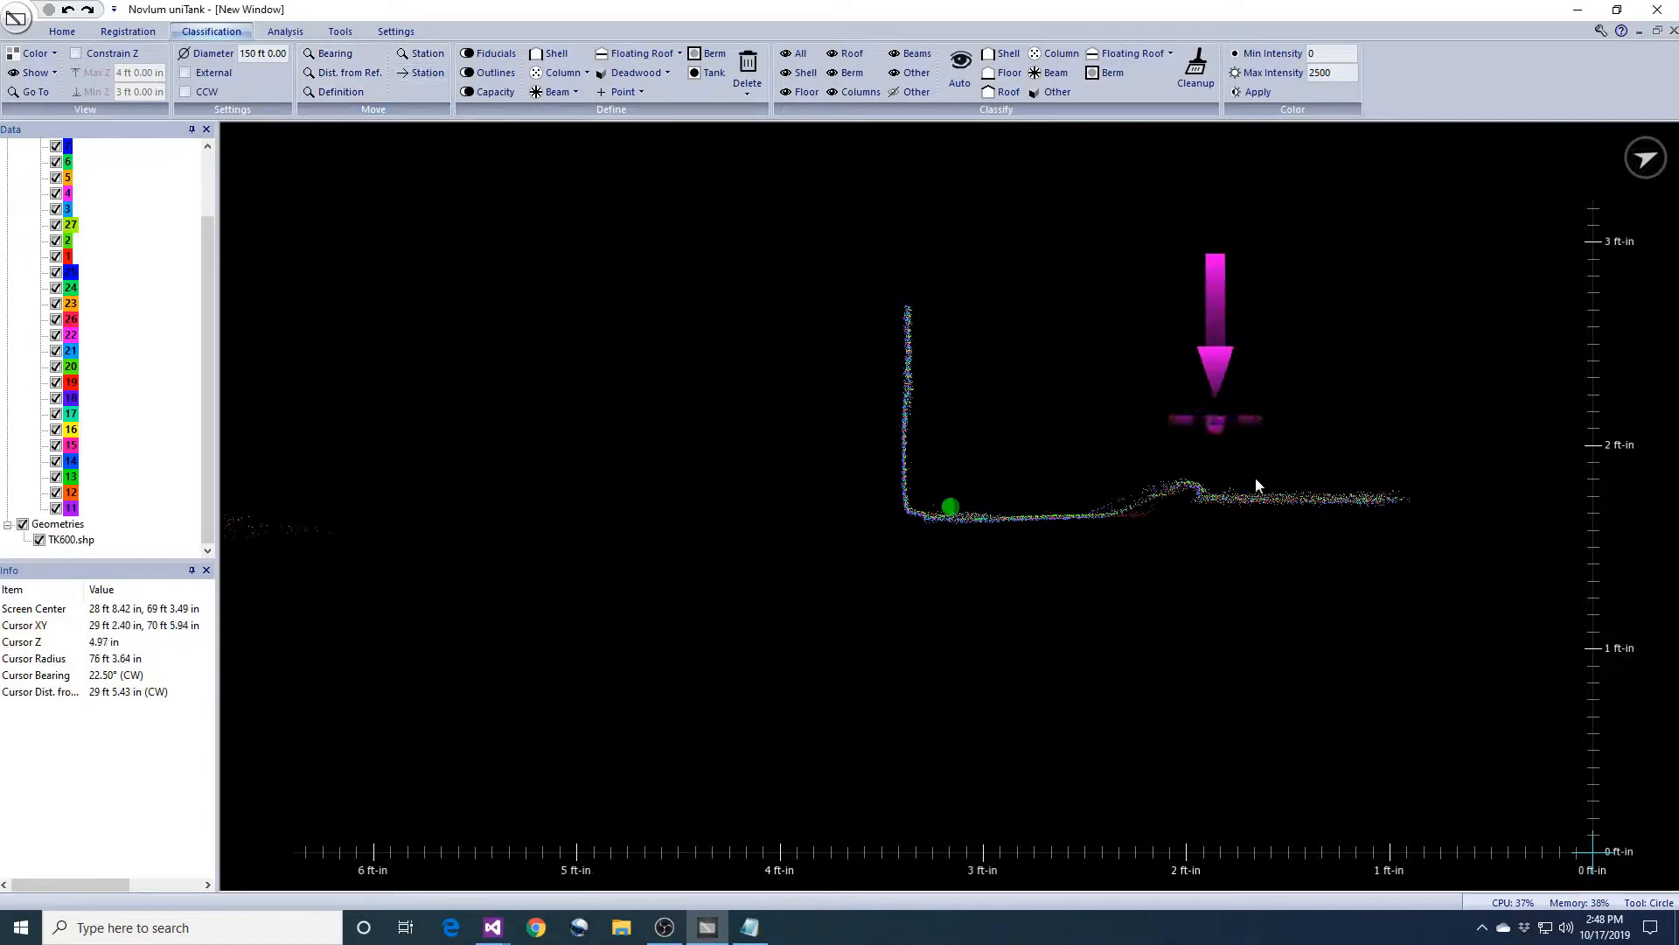
{"action": "middle_click_drag", "start_coordinate": [1317, 429], "coordinate": [1254, 600]}
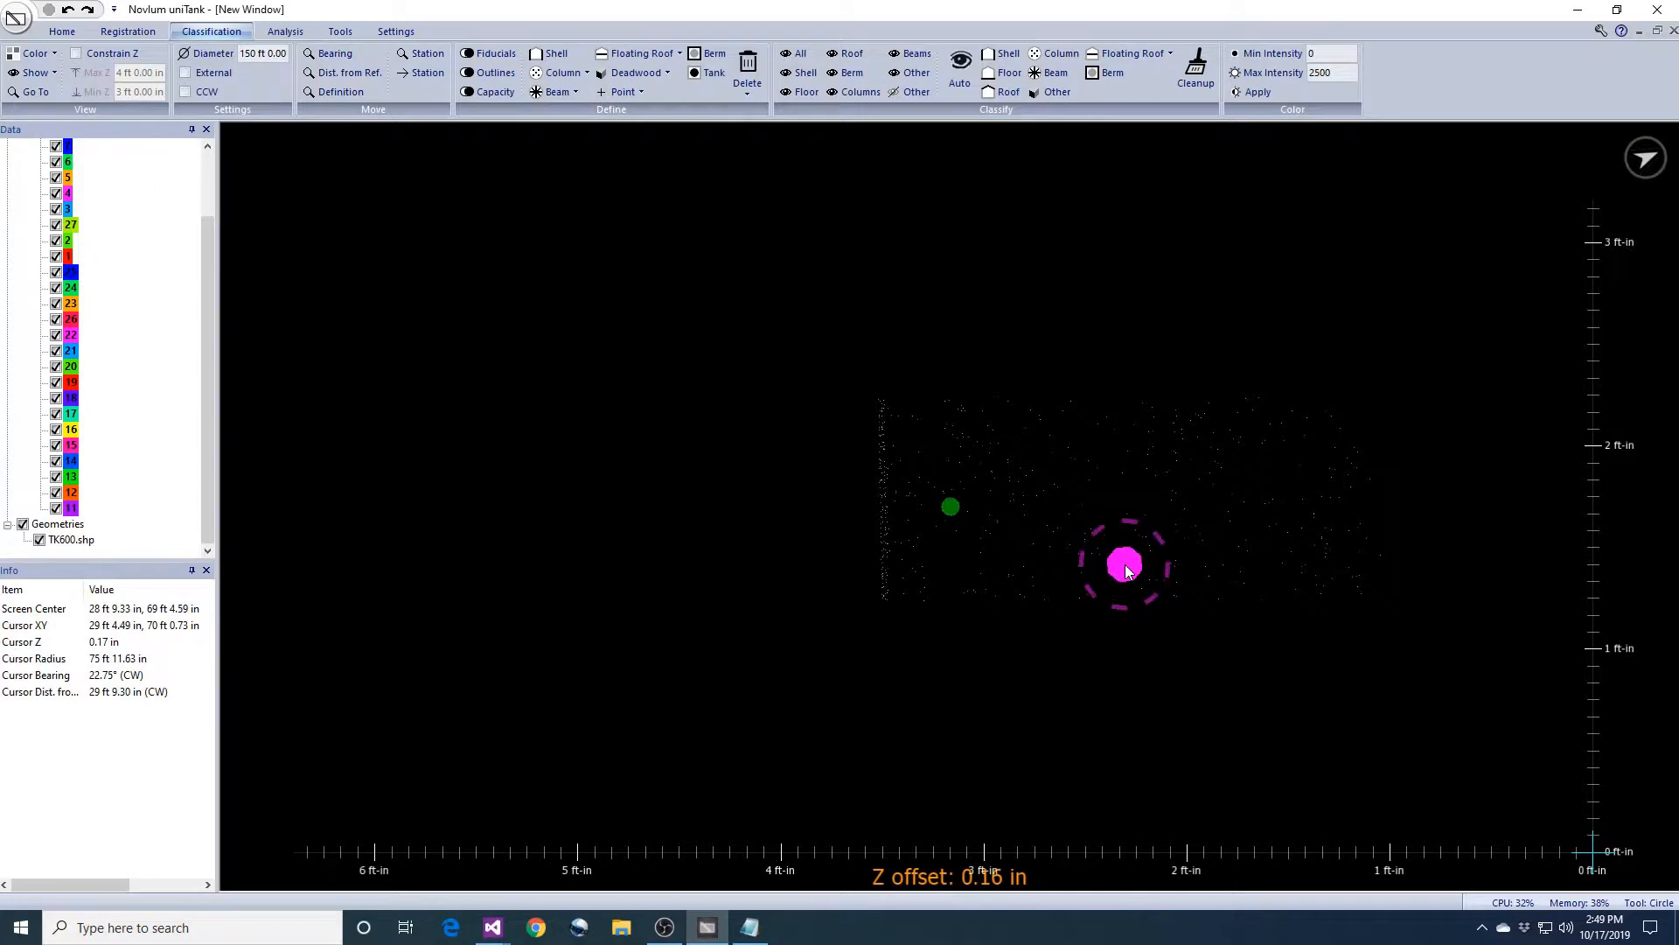
{"action": "scroll", "coordinate": [229, 70], "scroll_direction": "up", "scroll_amount": 2}
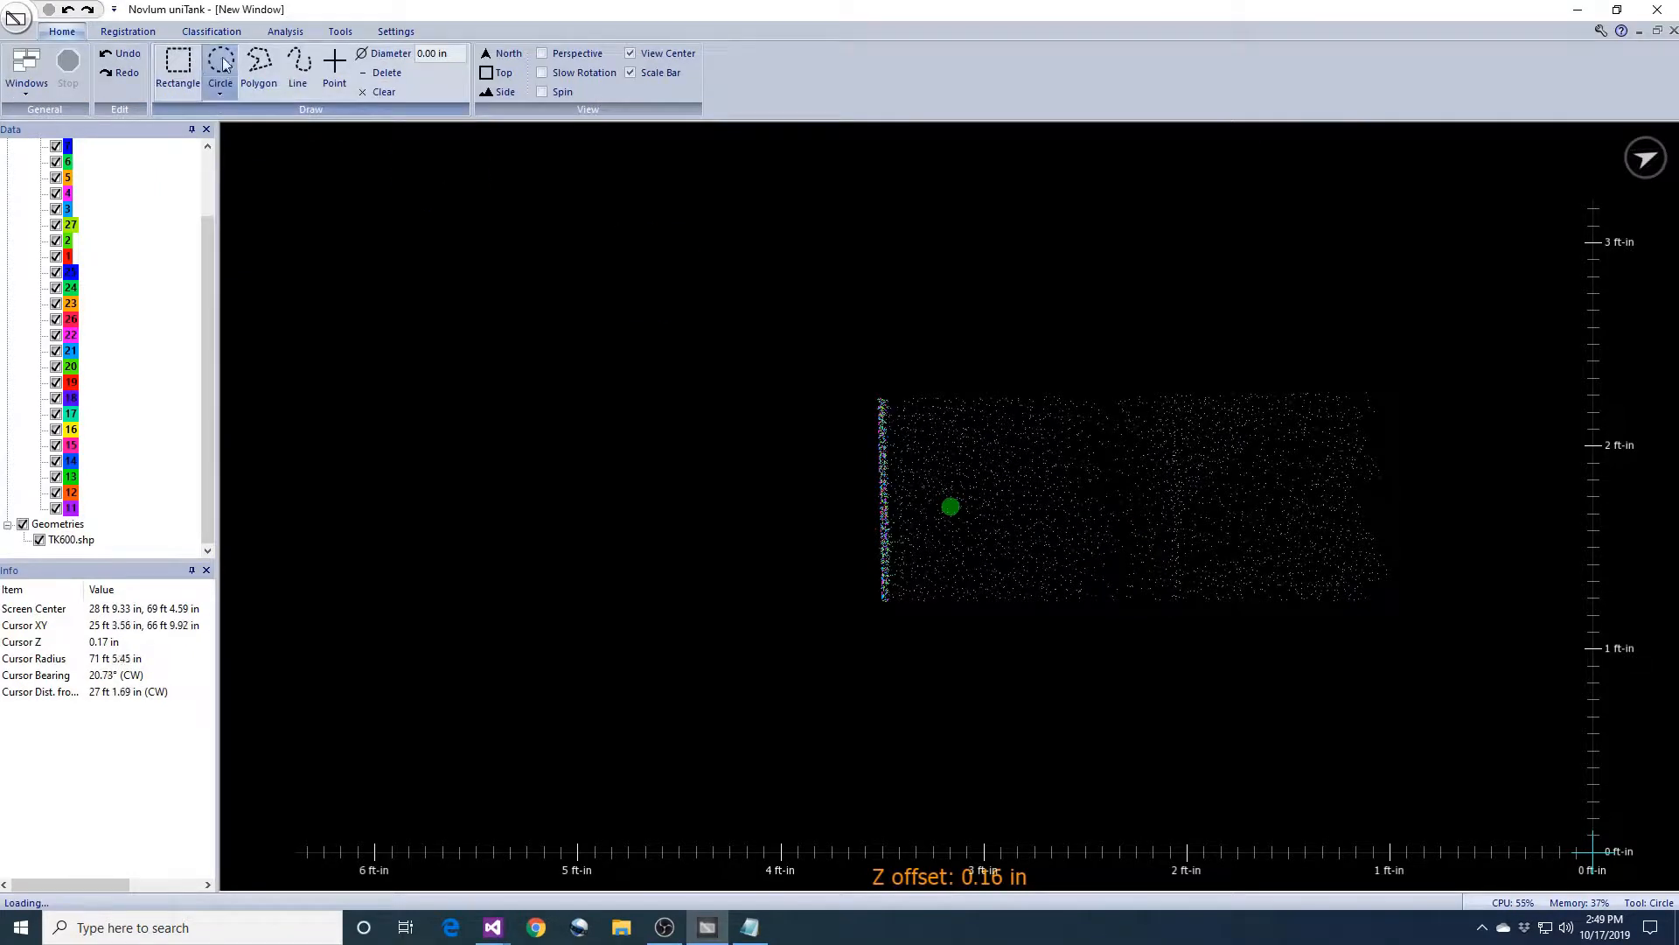
{"action": "left_click", "coordinate": [332, 68]}
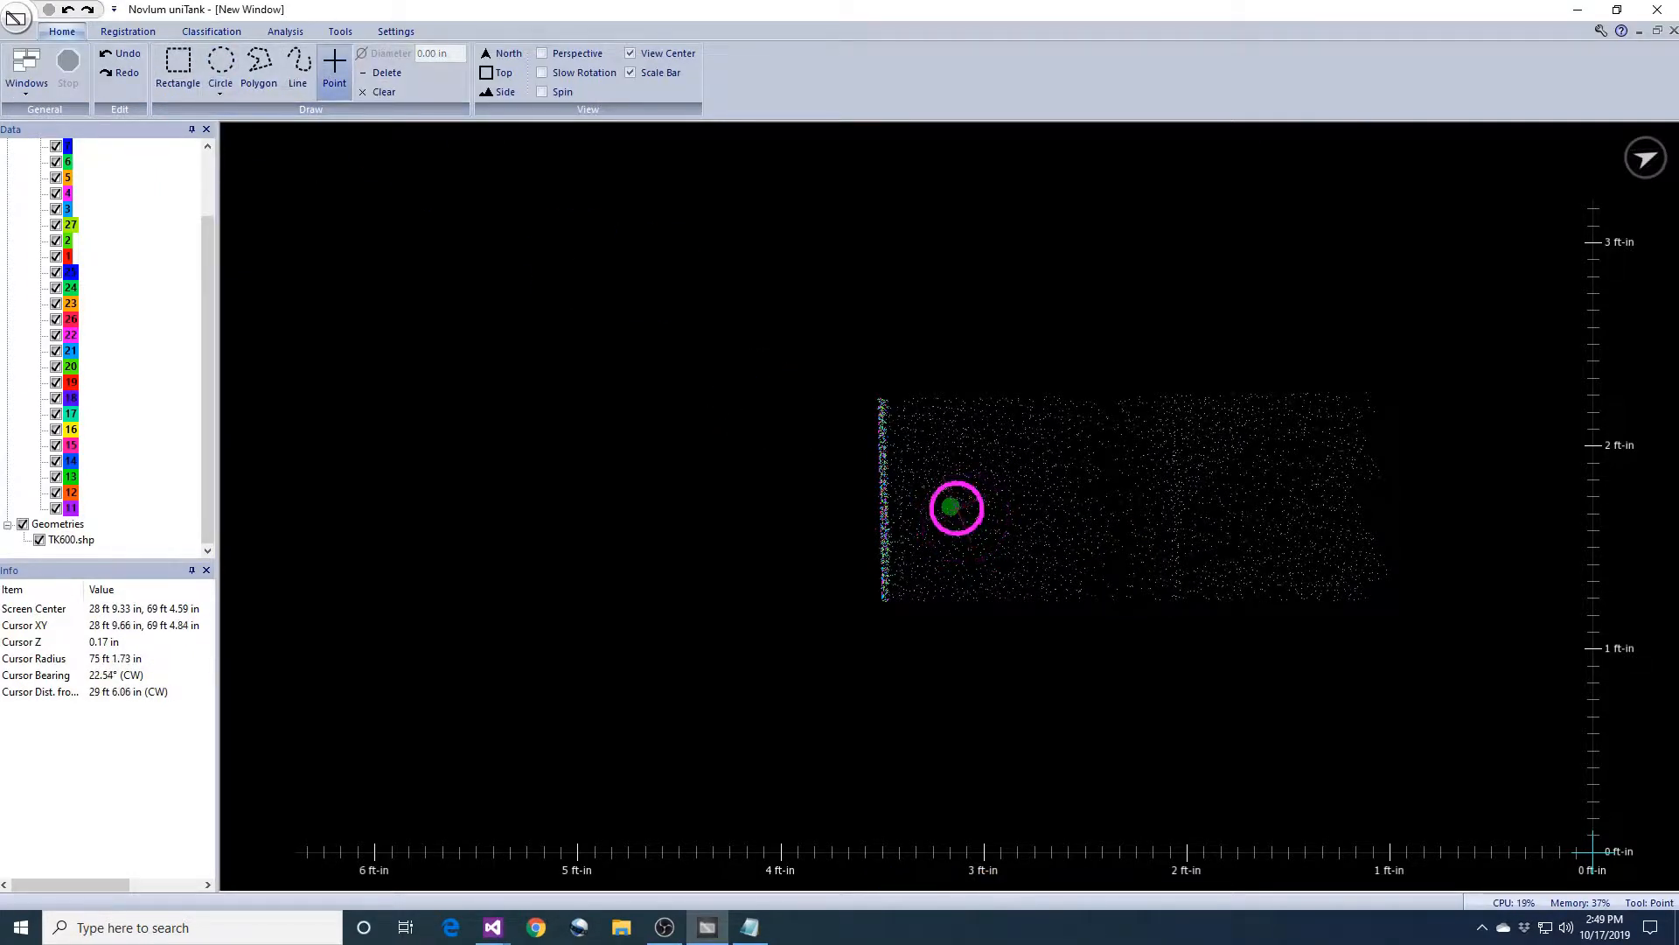
{"action": "left_click", "coordinate": [955, 499]}
- Enable All Layers and Definitions and run Find Plane to fit the placed point to the floor
{"action": "key", "text": "s"}
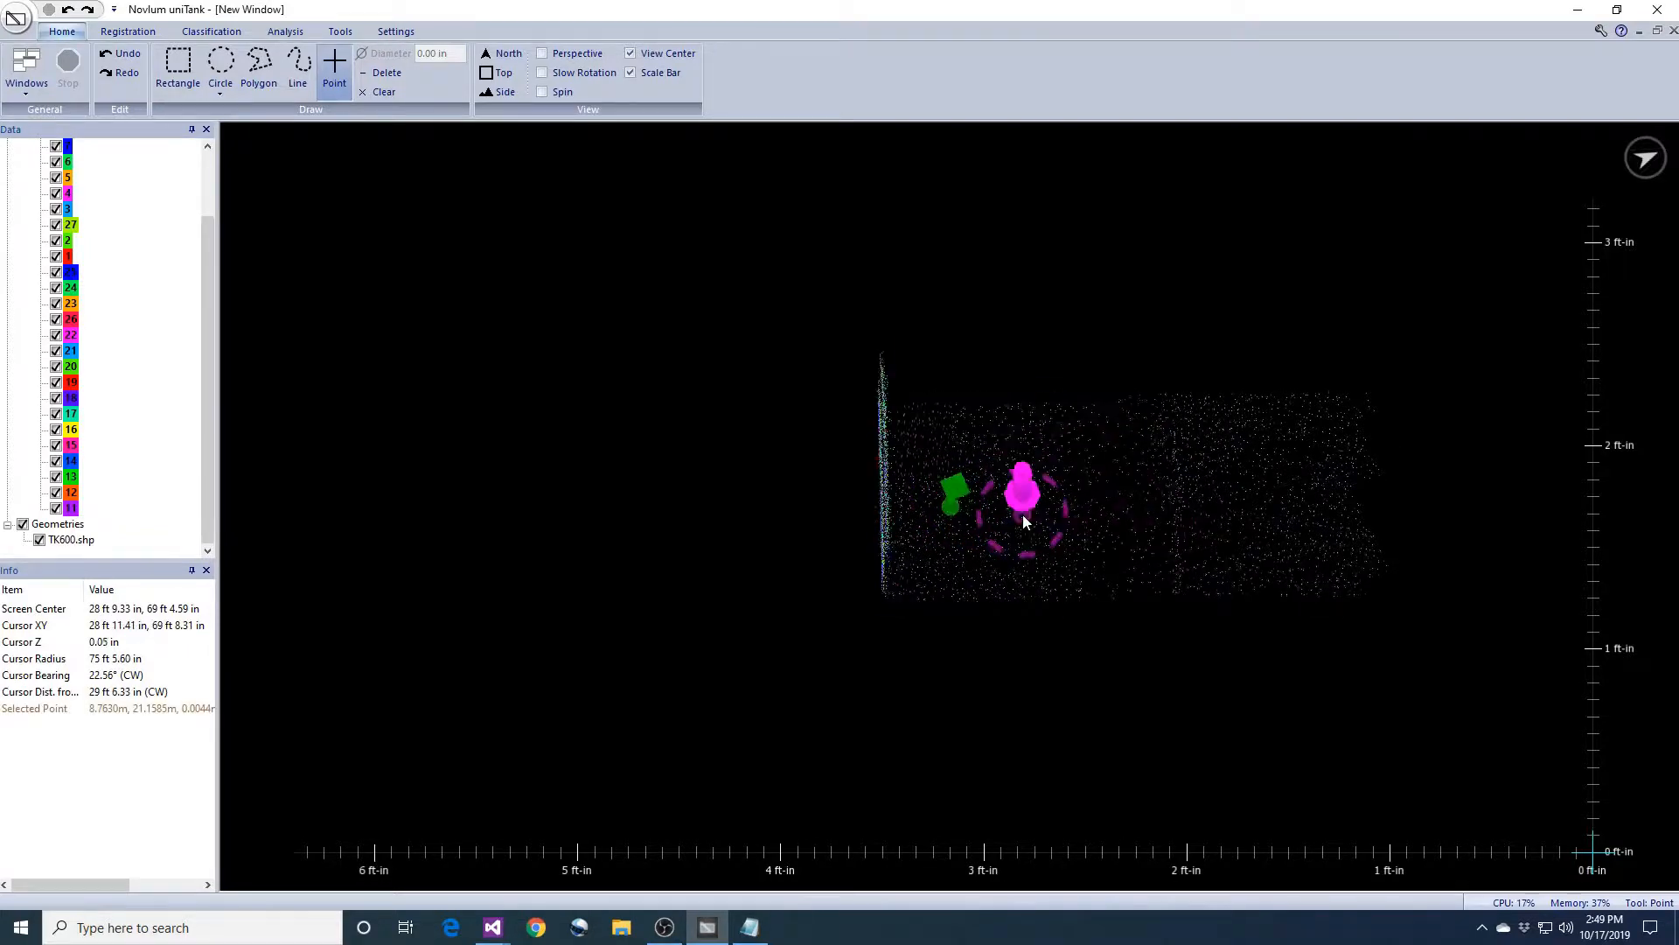
{"action": "scroll", "coordinate": [1142, 600], "scroll_direction": "up", "scroll_amount": 4}
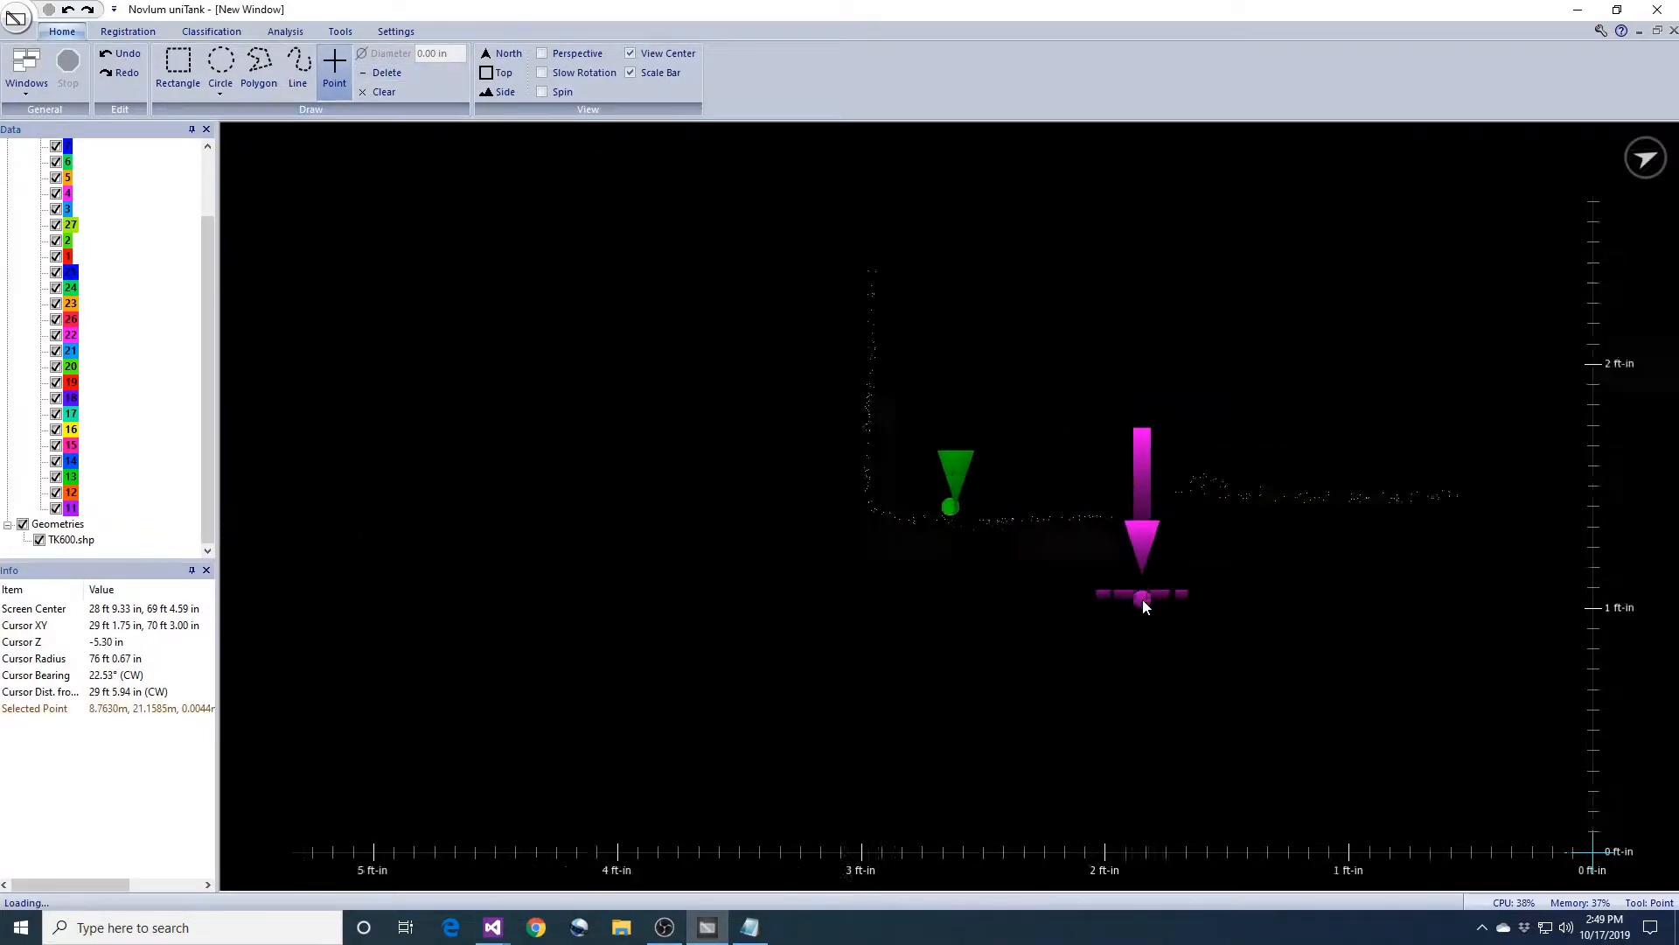
{"action": "middle_click_drag", "start_coordinate": [1143, 595], "coordinate": [1114, 590]}
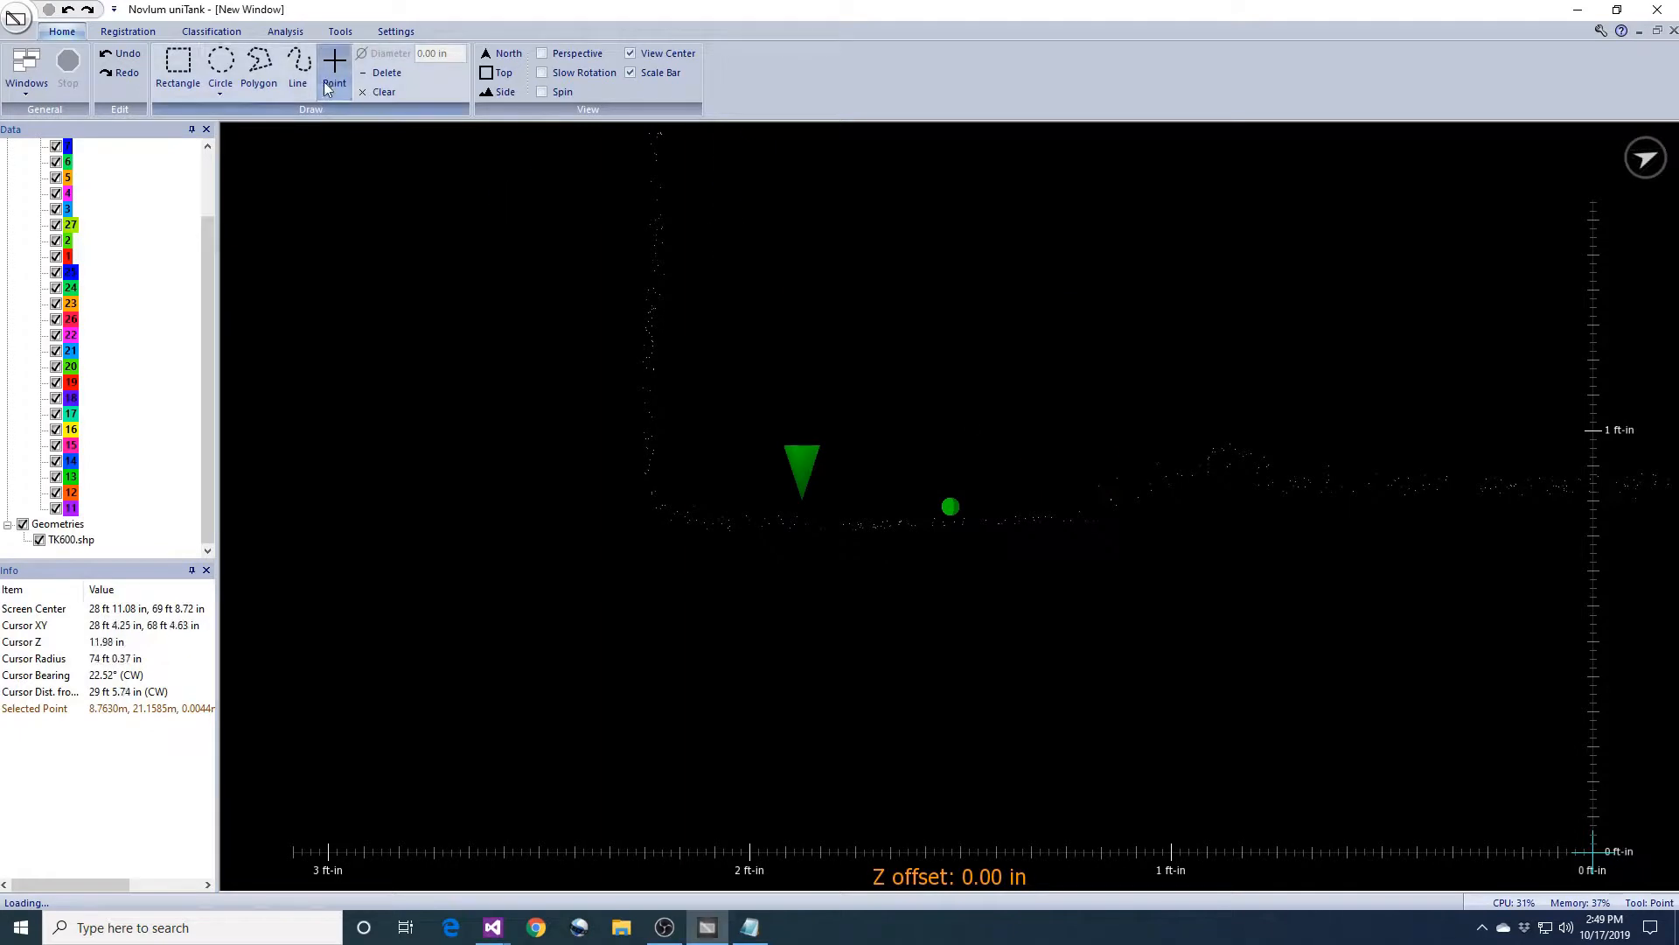
{"action": "left_click", "coordinate": [213, 31]}
{"action": "left_click", "coordinate": [127, 32]}
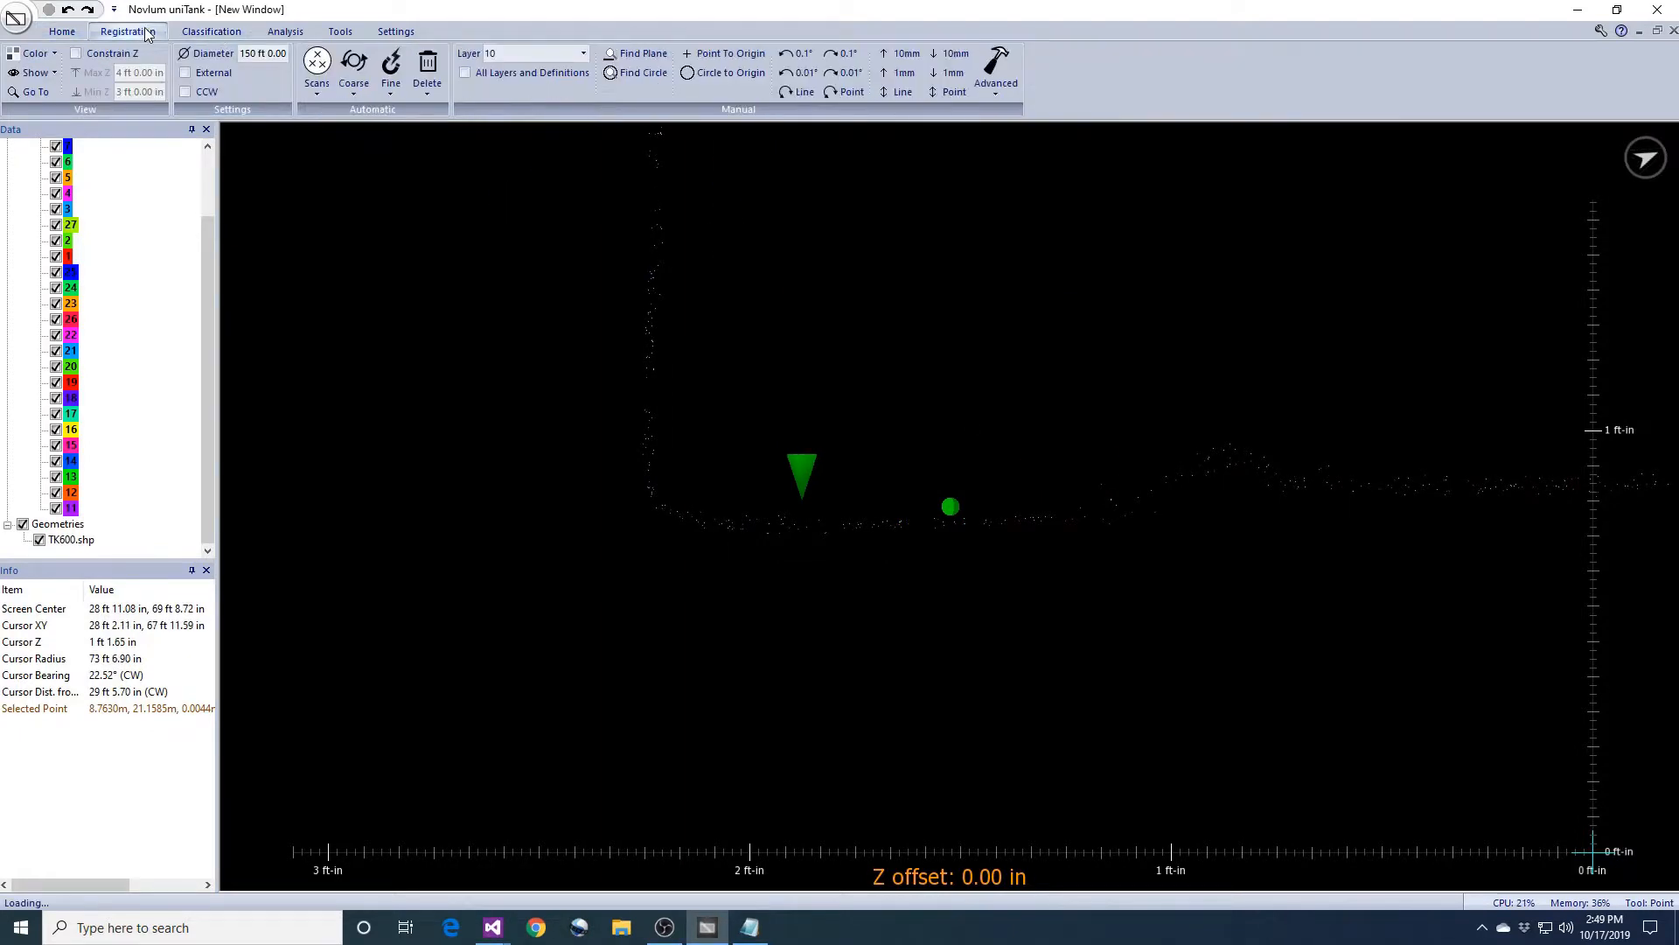
{"action": "left_click", "coordinate": [546, 76]}
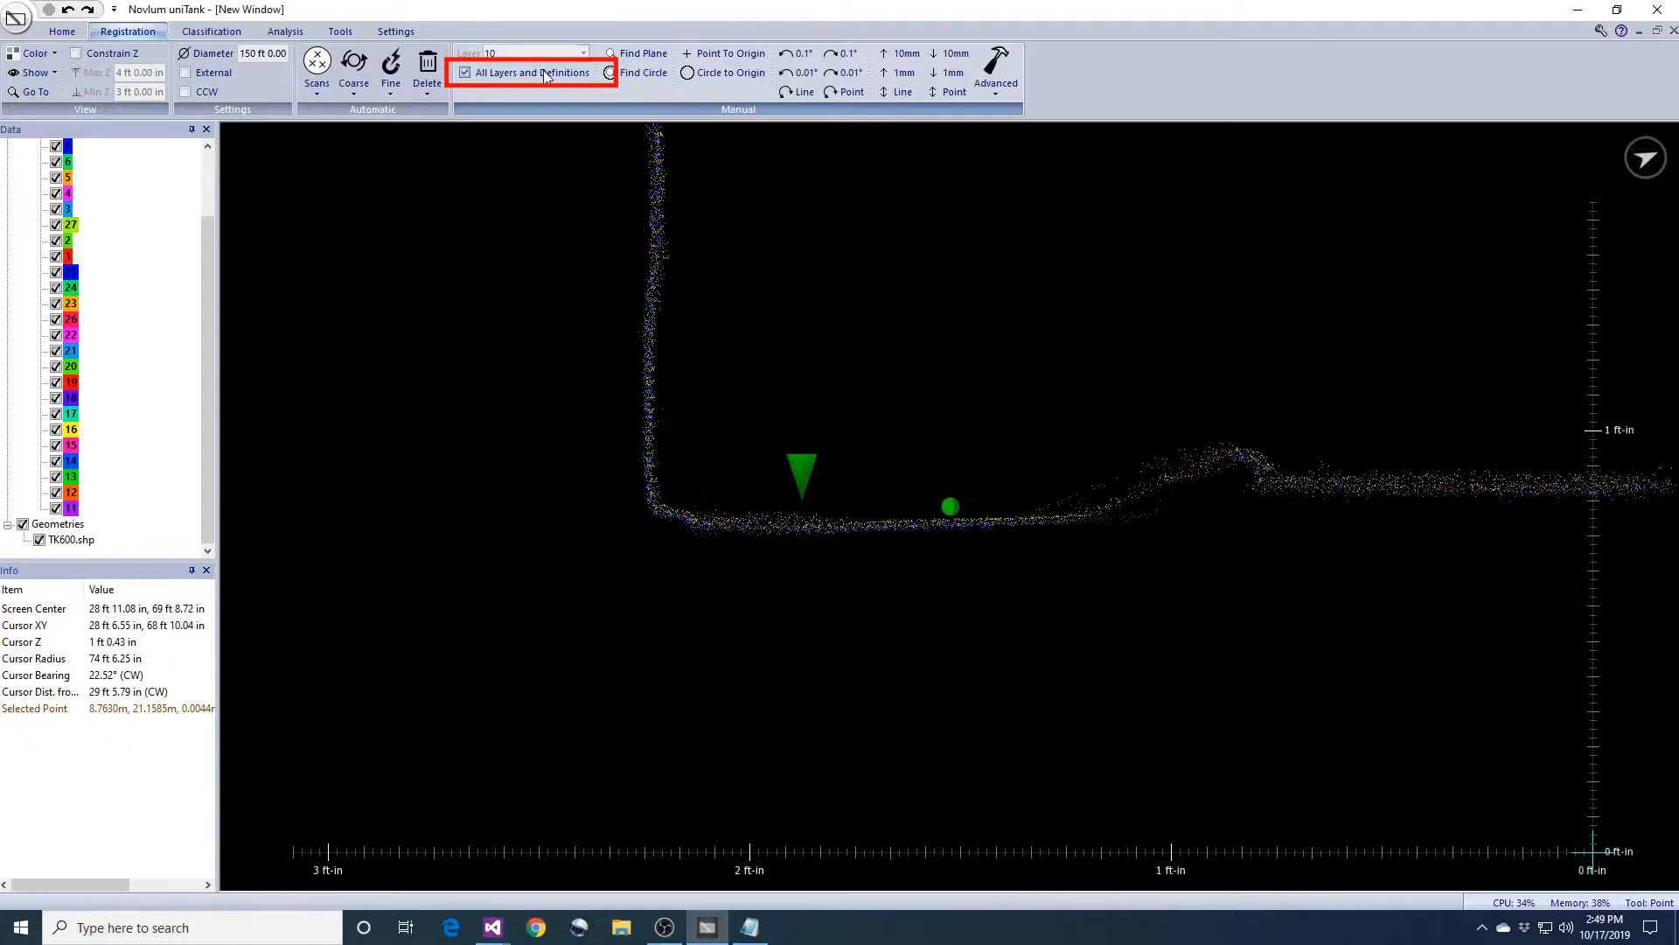
{"action": "left_click", "coordinate": [654, 58]}
{"action": "left_click", "coordinate": [929, 496]}
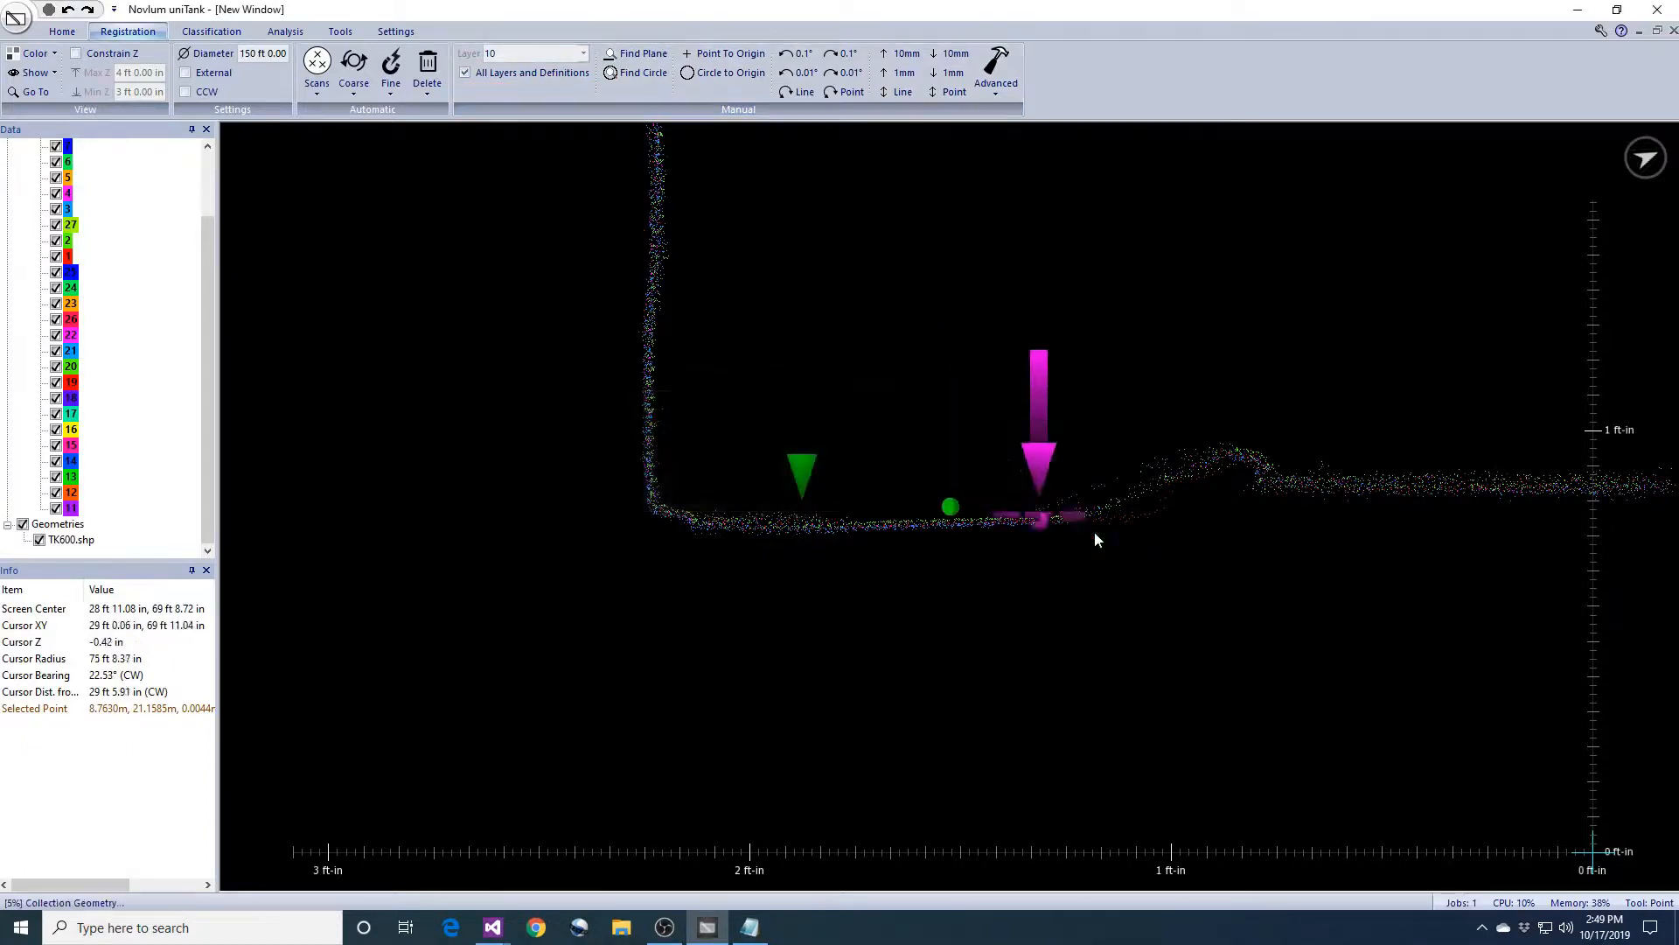
- Define a Projection Plate at the point fitted to the floor at station 2
{"action": "left_click", "coordinate": [212, 32]}
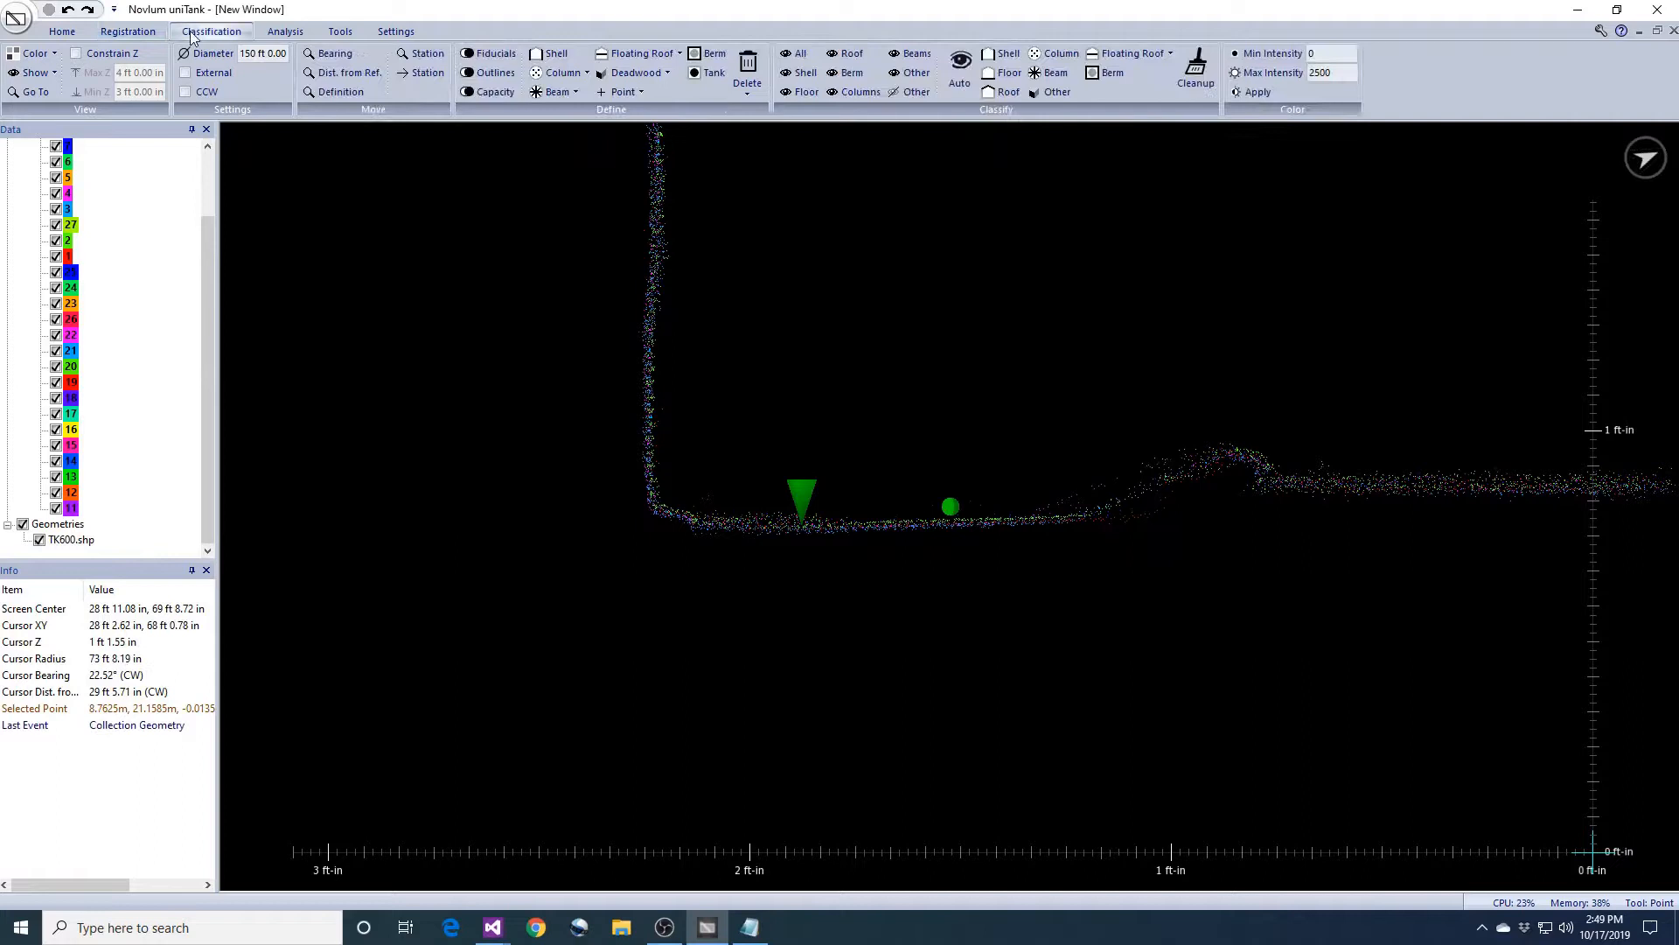
{"action": "left_click", "coordinate": [631, 92]}
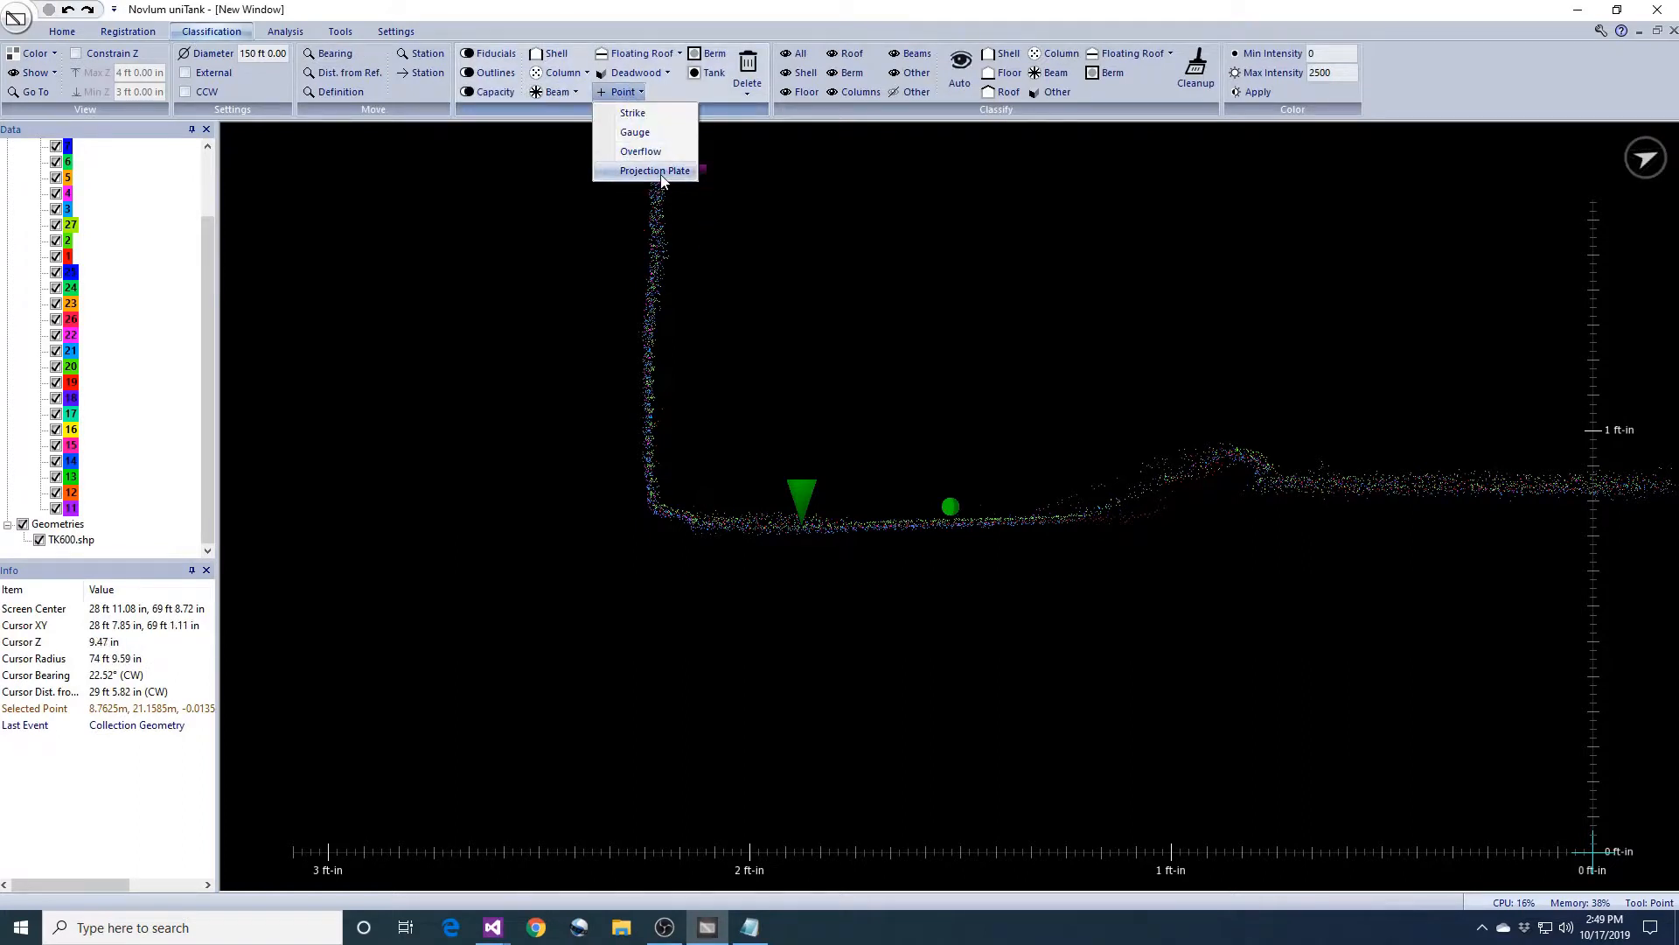
{"action": "left_click", "coordinate": [662, 173]}
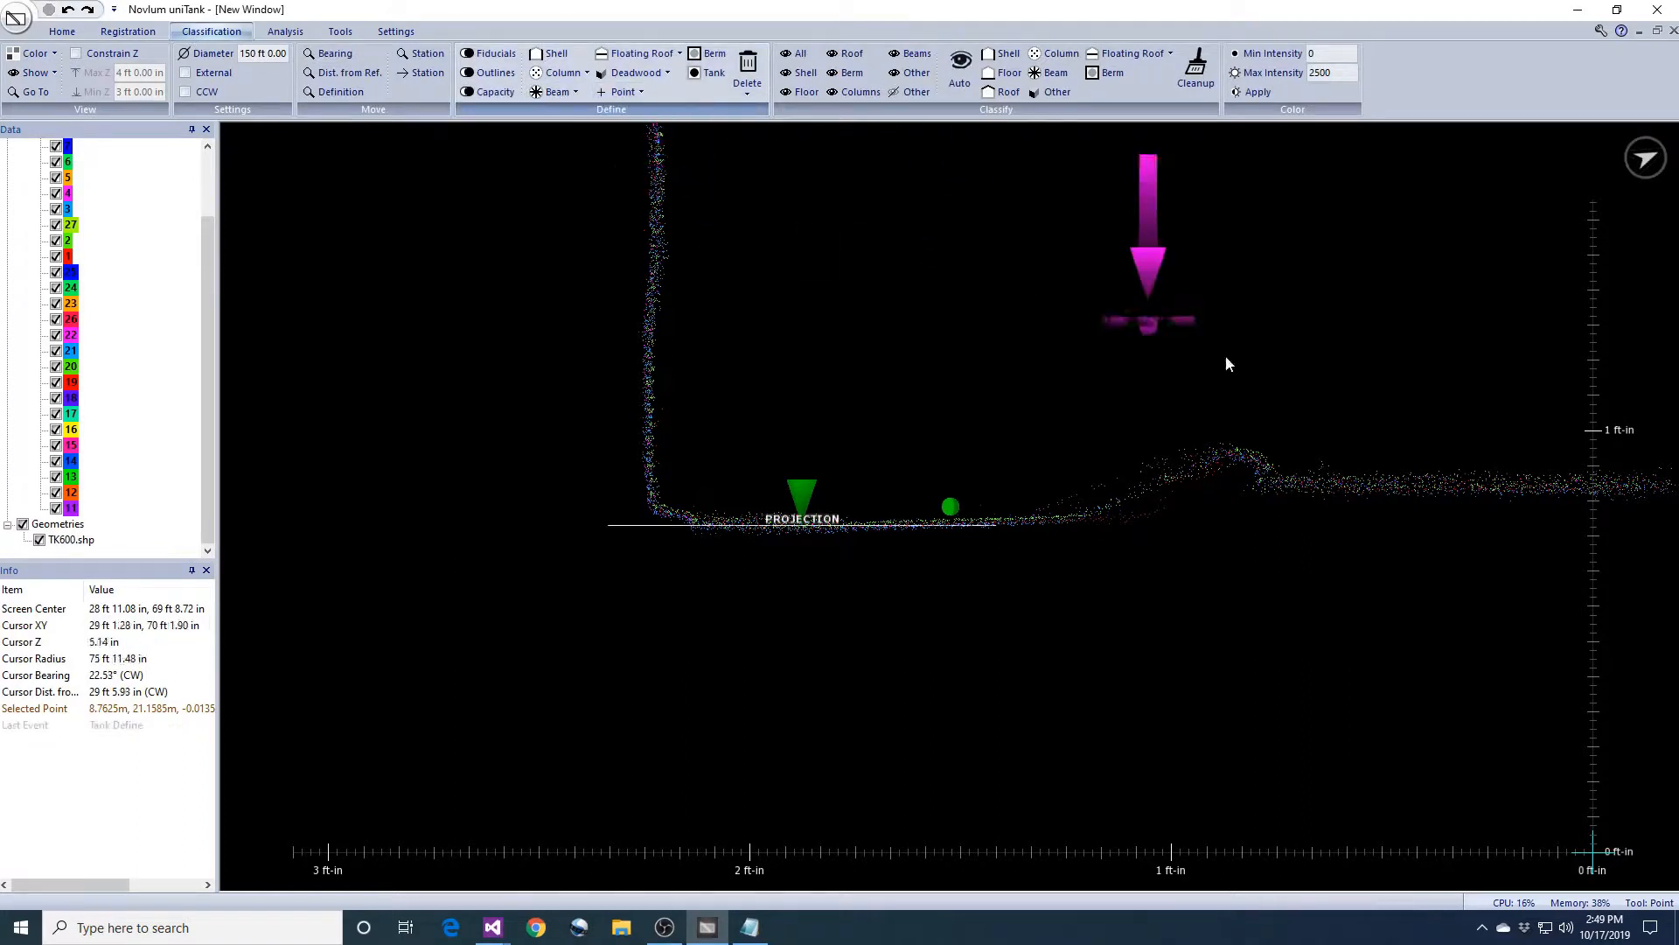
- Move to station 3 and unhide the points inside a rectangle beside the shell, from minimum Z -1 ft to maximum Z 1 ft
{"action": "left_click", "coordinate": [426, 83]}
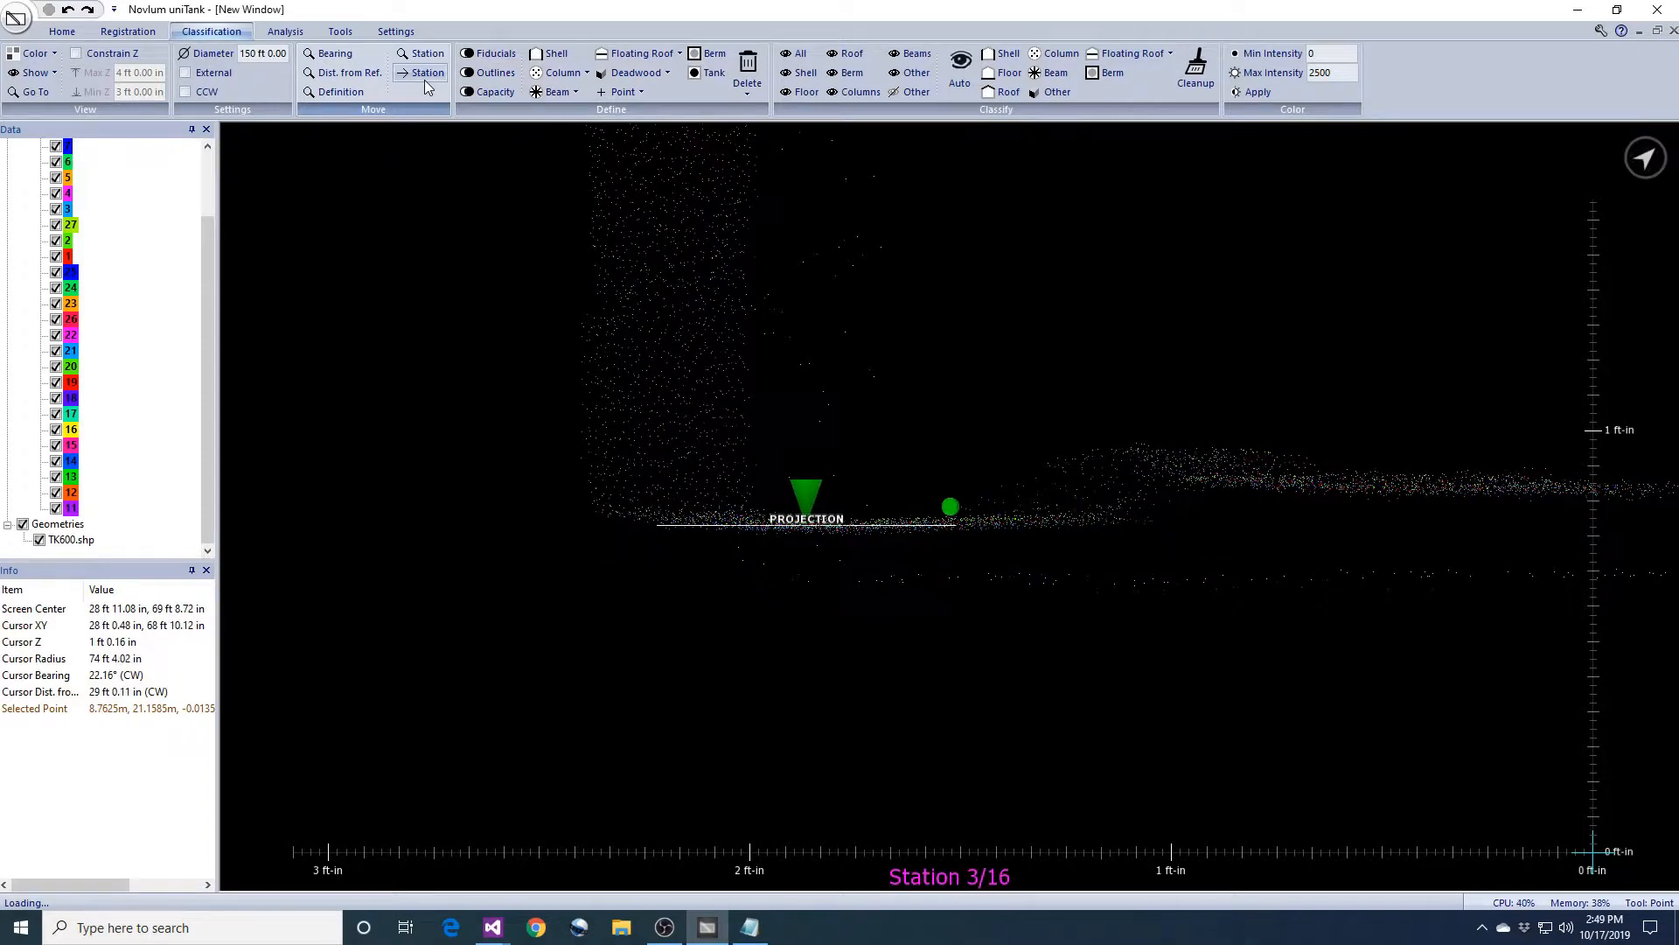
{"action": "middle_click_drag", "start_coordinate": [1431, 487], "coordinate": [1162, 456]}
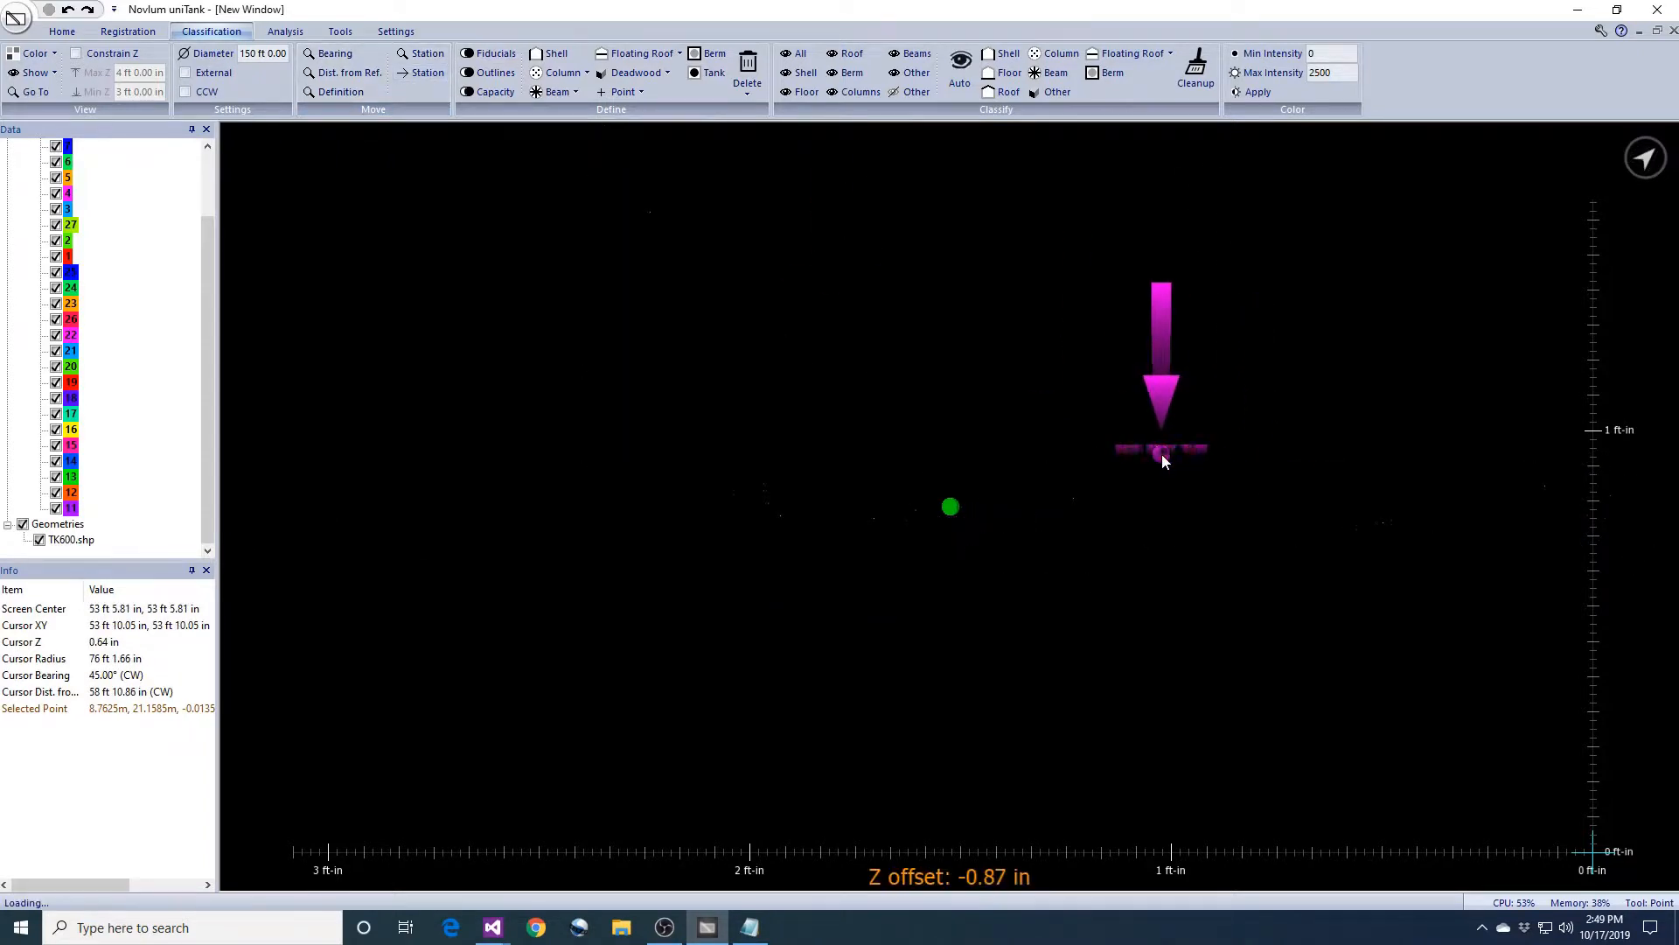
{"action": "middle_click_drag", "start_coordinate": [1151, 469], "coordinate": [1314, 469]}
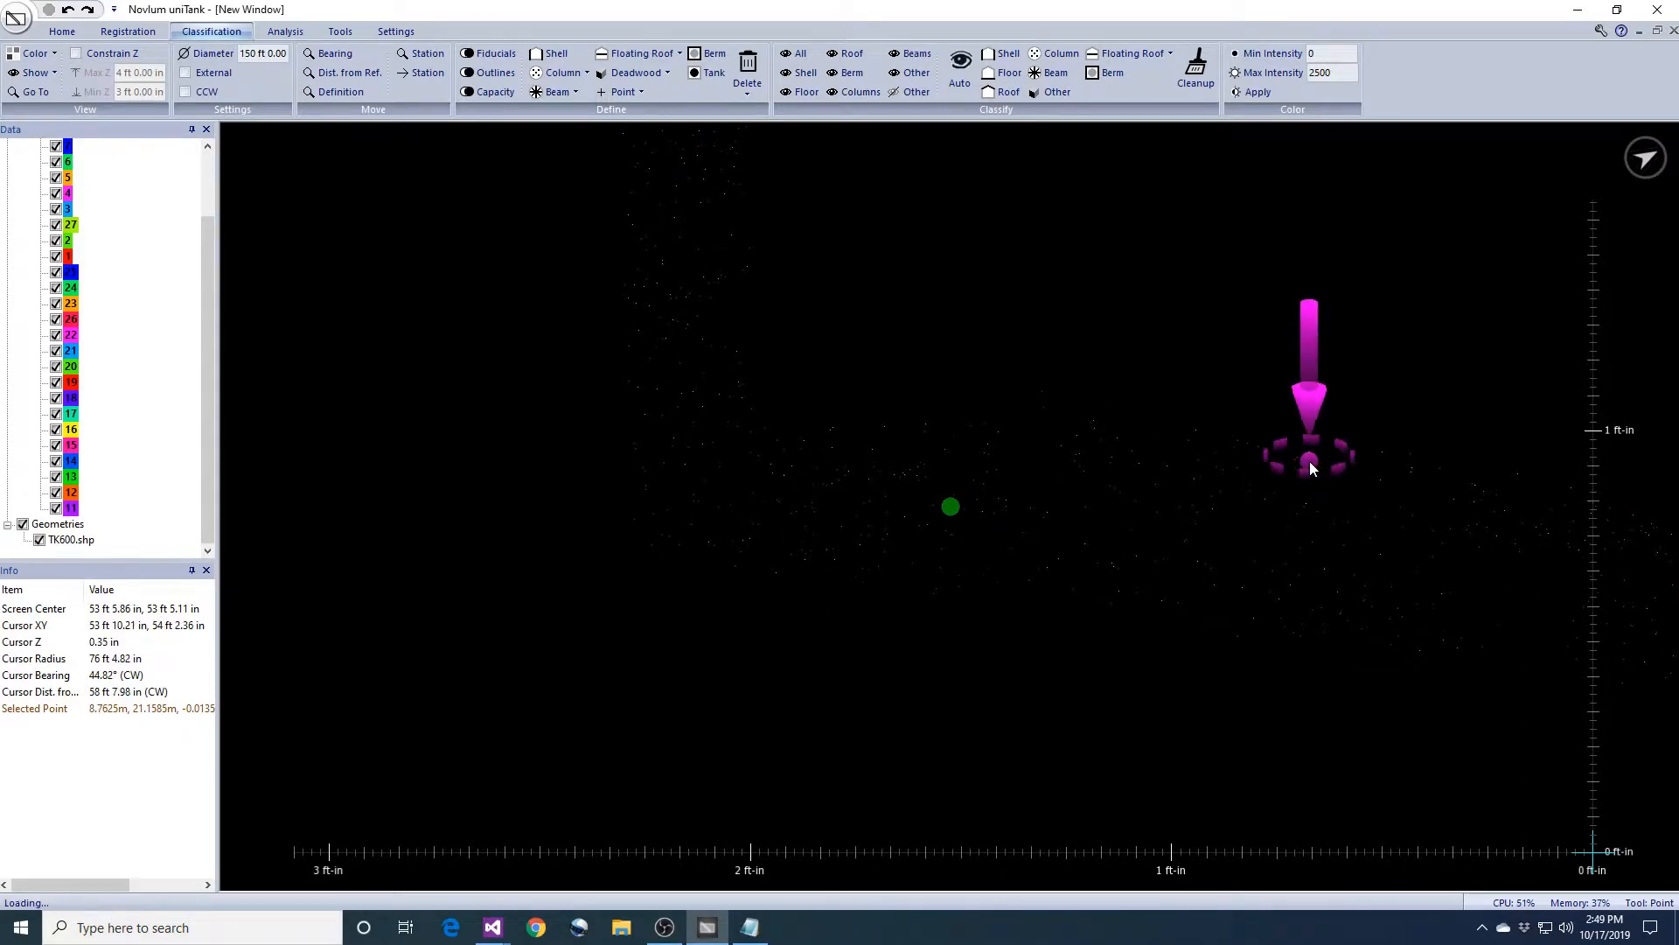
{"action": "middle_click_drag", "start_coordinate": [1309, 460], "coordinate": [1270, 620]}
{"action": "scroll", "coordinate": [1195, 645], "scroll_direction": "down", "scroll_amount": 1}
{"action": "key", "text": "r"}
{"action": "left_click_drag", "start_coordinate": [864, 359], "coordinate": [1491, 590]}
{"action": "left_click", "coordinate": [37, 72]}
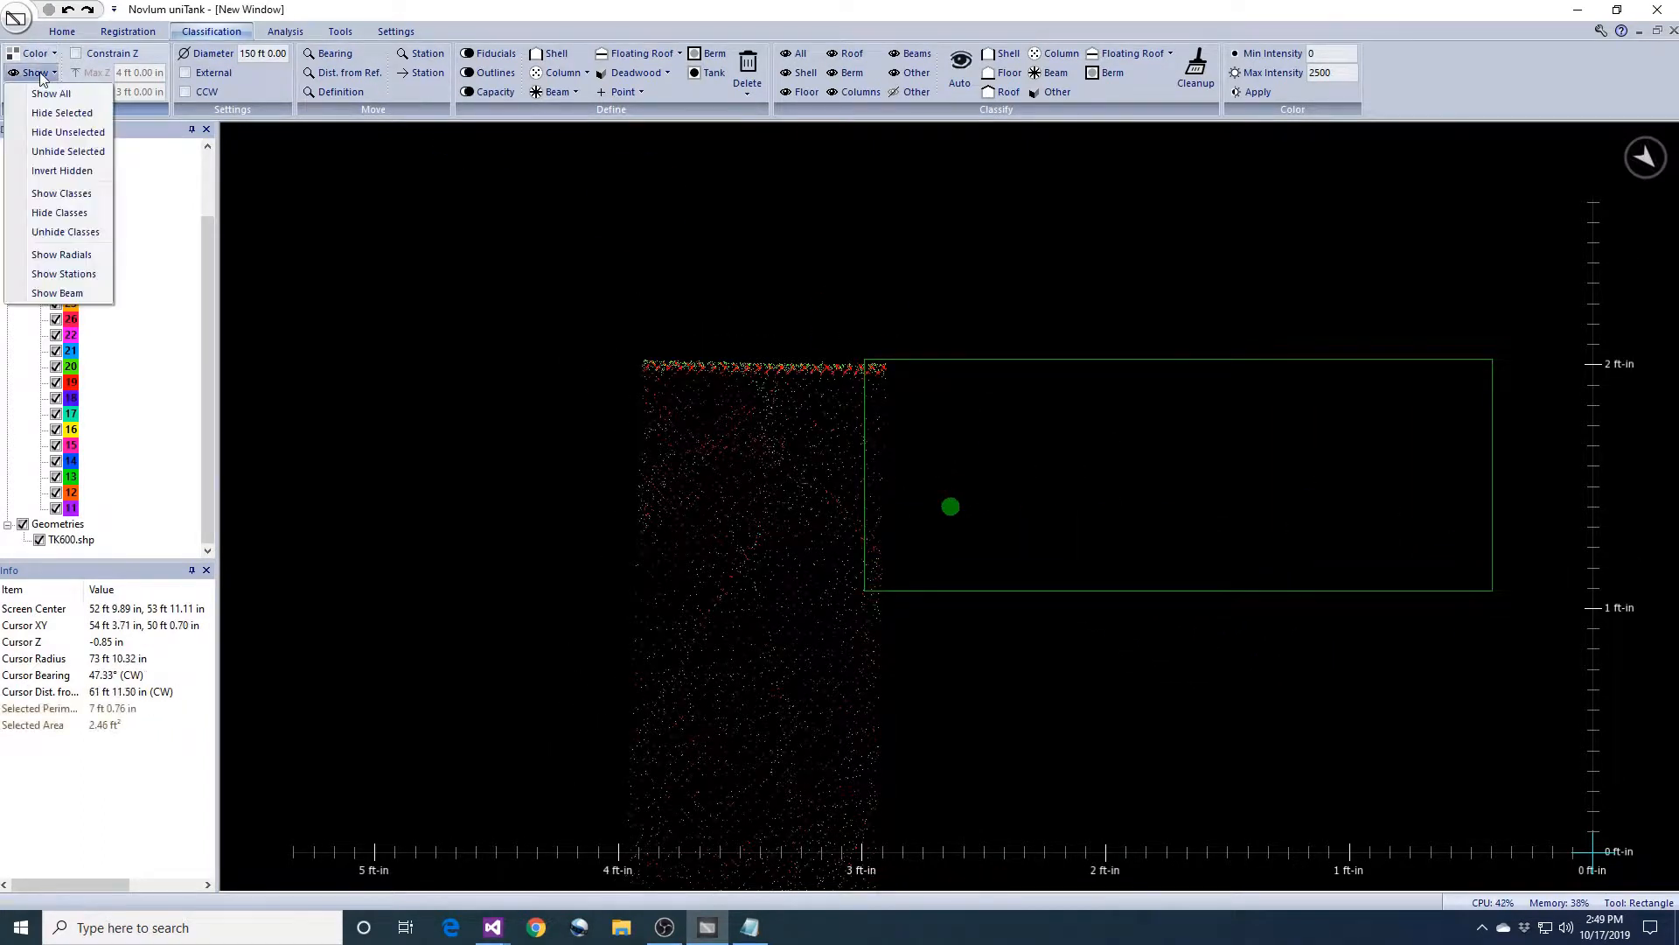
{"action": "left_click", "coordinate": [83, 154]}
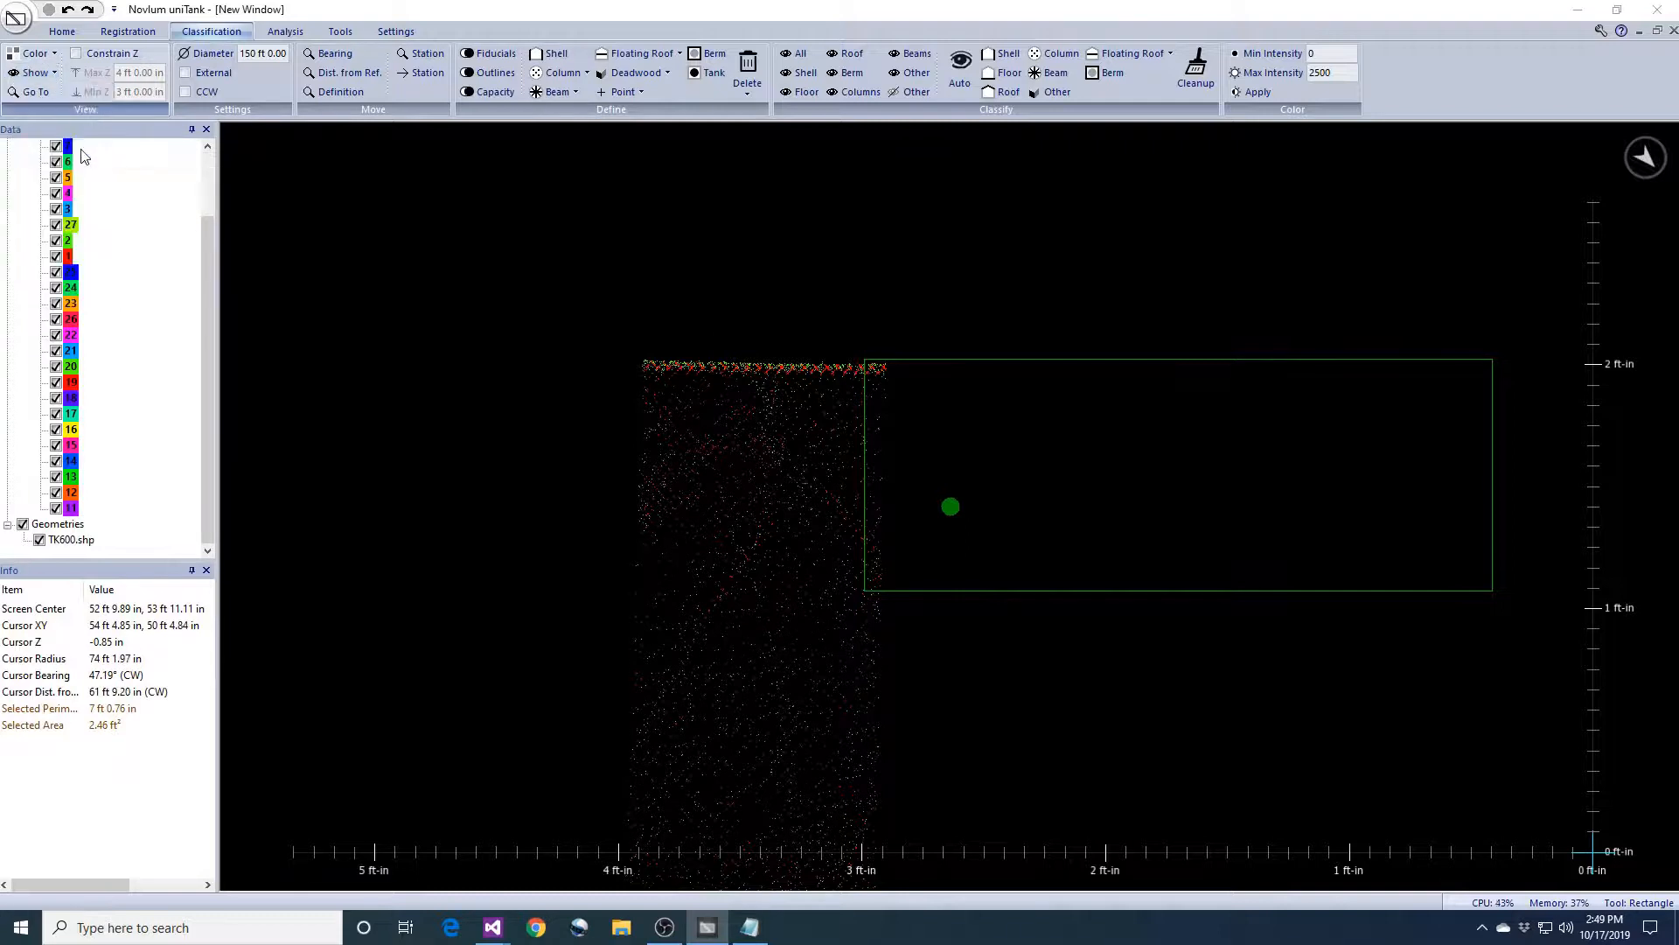
{"action": "left_click", "coordinate": [867, 551]}
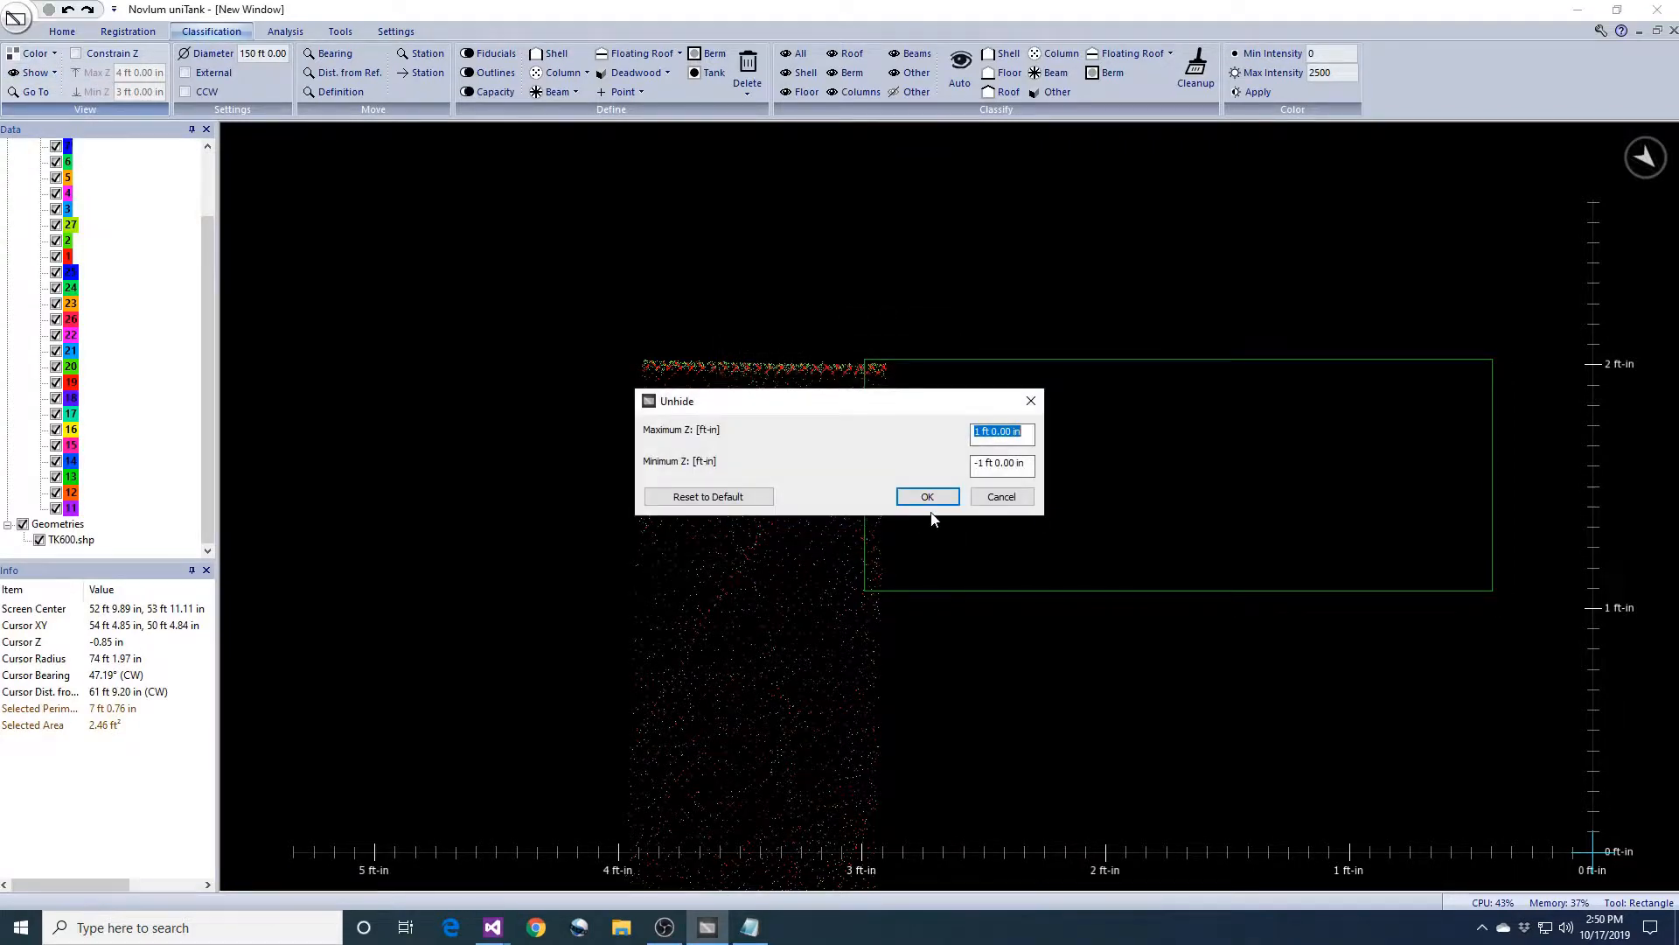
{"action": "left_click", "coordinate": [943, 490]}
- Clear the rectangle selection and place a point on the unhidden floor beside the shell at station 3
{"action": "mouse_move", "coordinate": [1225, 527]}
{"action": "middle_mouse_down"}
{"action": "mouse_move", "coordinate": [1286, 527]}
{"action": "mouse_move", "coordinate": [1256, 527]}
{"action": "mouse_move", "coordinate": [1271, 519]}
{"action": "middle_mouse_up"}
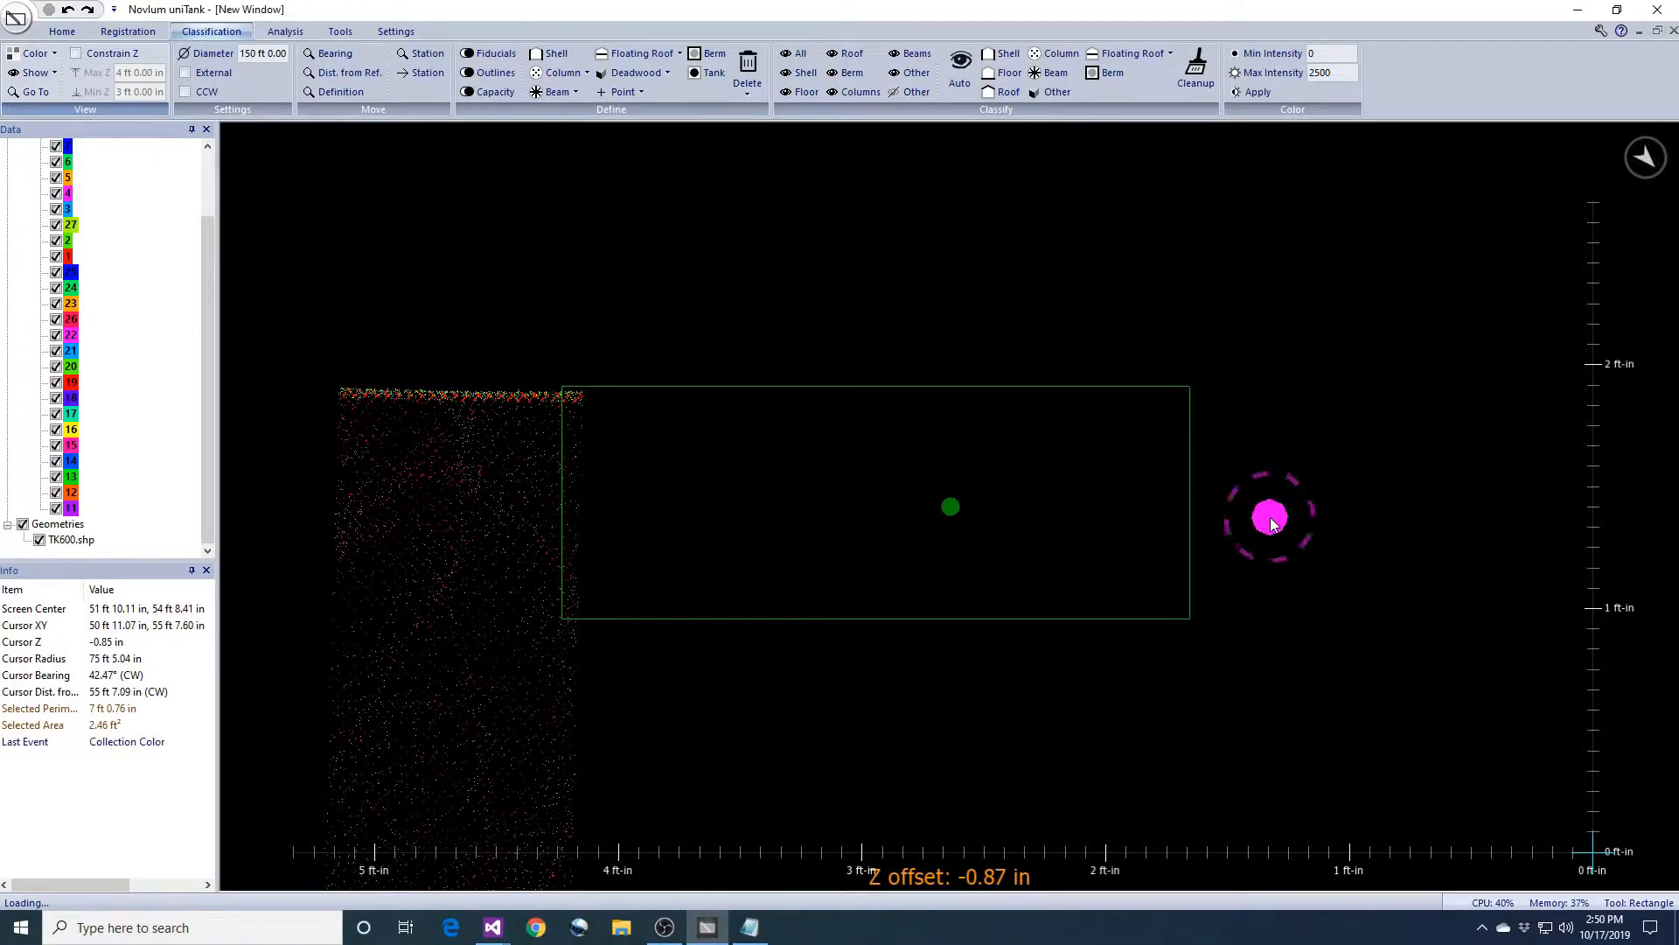
{"action": "mouse_move", "coordinate": [1271, 518]}
{"action": "middle_mouse_down"}
{"action": "mouse_move", "coordinate": [1266, 559]}
{"action": "mouse_move", "coordinate": [1125, 407]}
{"action": "mouse_move", "coordinate": [1225, 417]}
{"action": "mouse_move", "coordinate": [1262, 640]}
{"action": "middle_mouse_up"}
{"action": "key", "text": "Escape"}
{"action": "left_click", "coordinate": [841, 508]}
{"action": "left_click", "coordinate": [797, 492]}
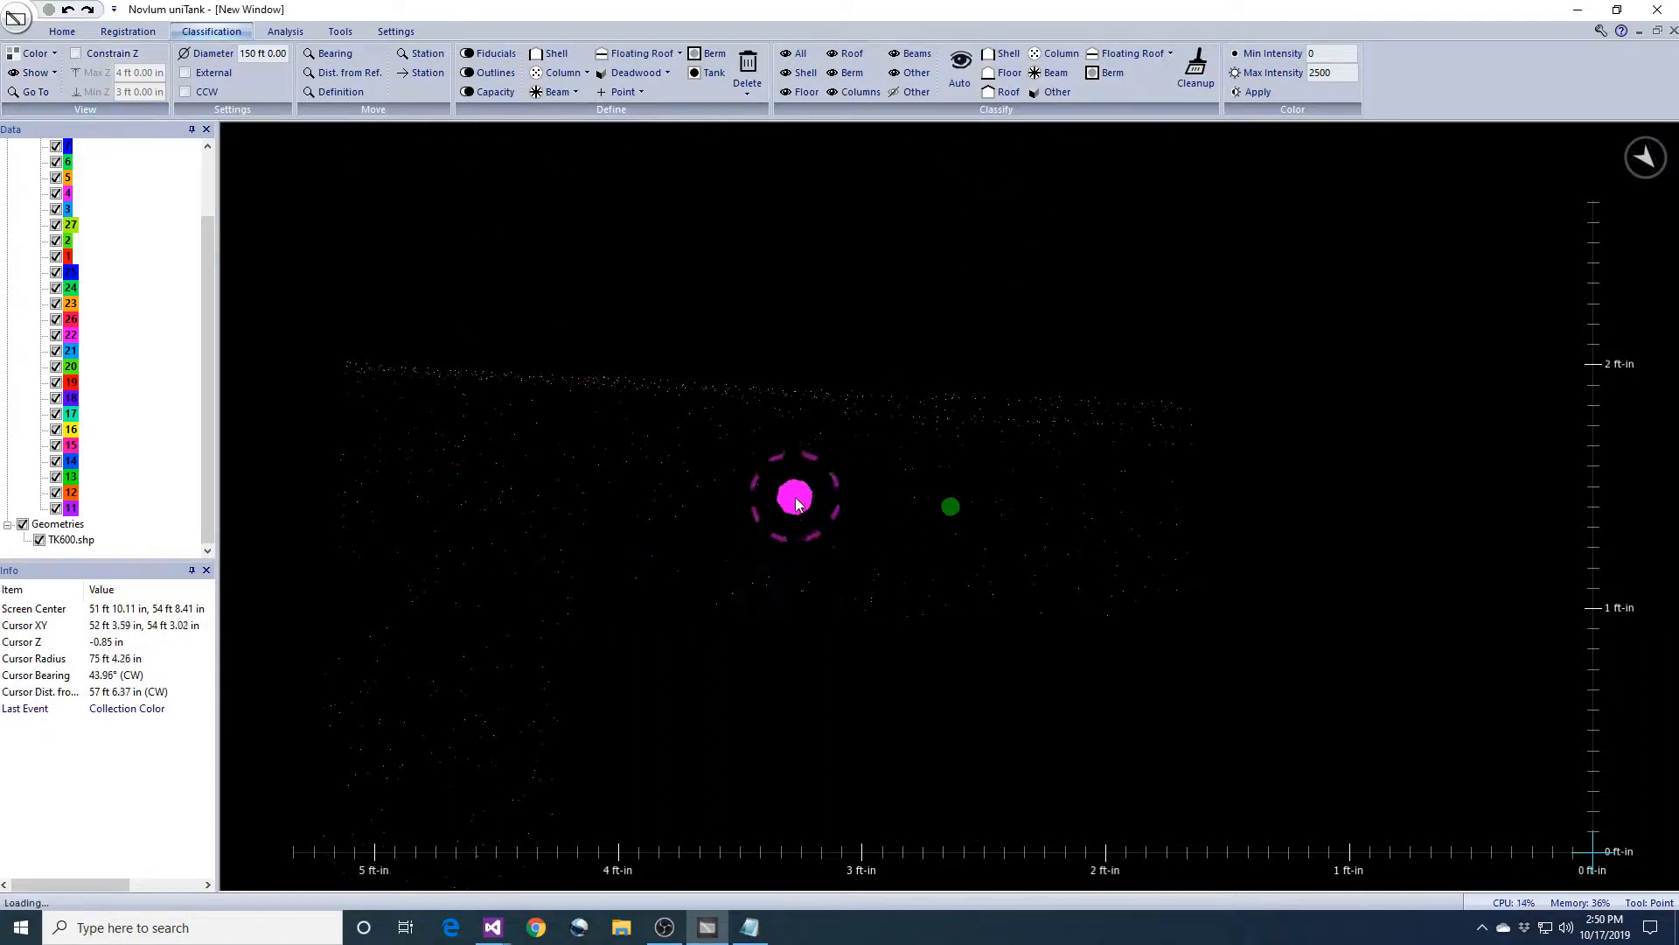
- Fit the station 3 point to the floor with Find Plane, using 2 in horizontal and 6 in vertical search distances
{"action": "left_click", "coordinate": [128, 31]}
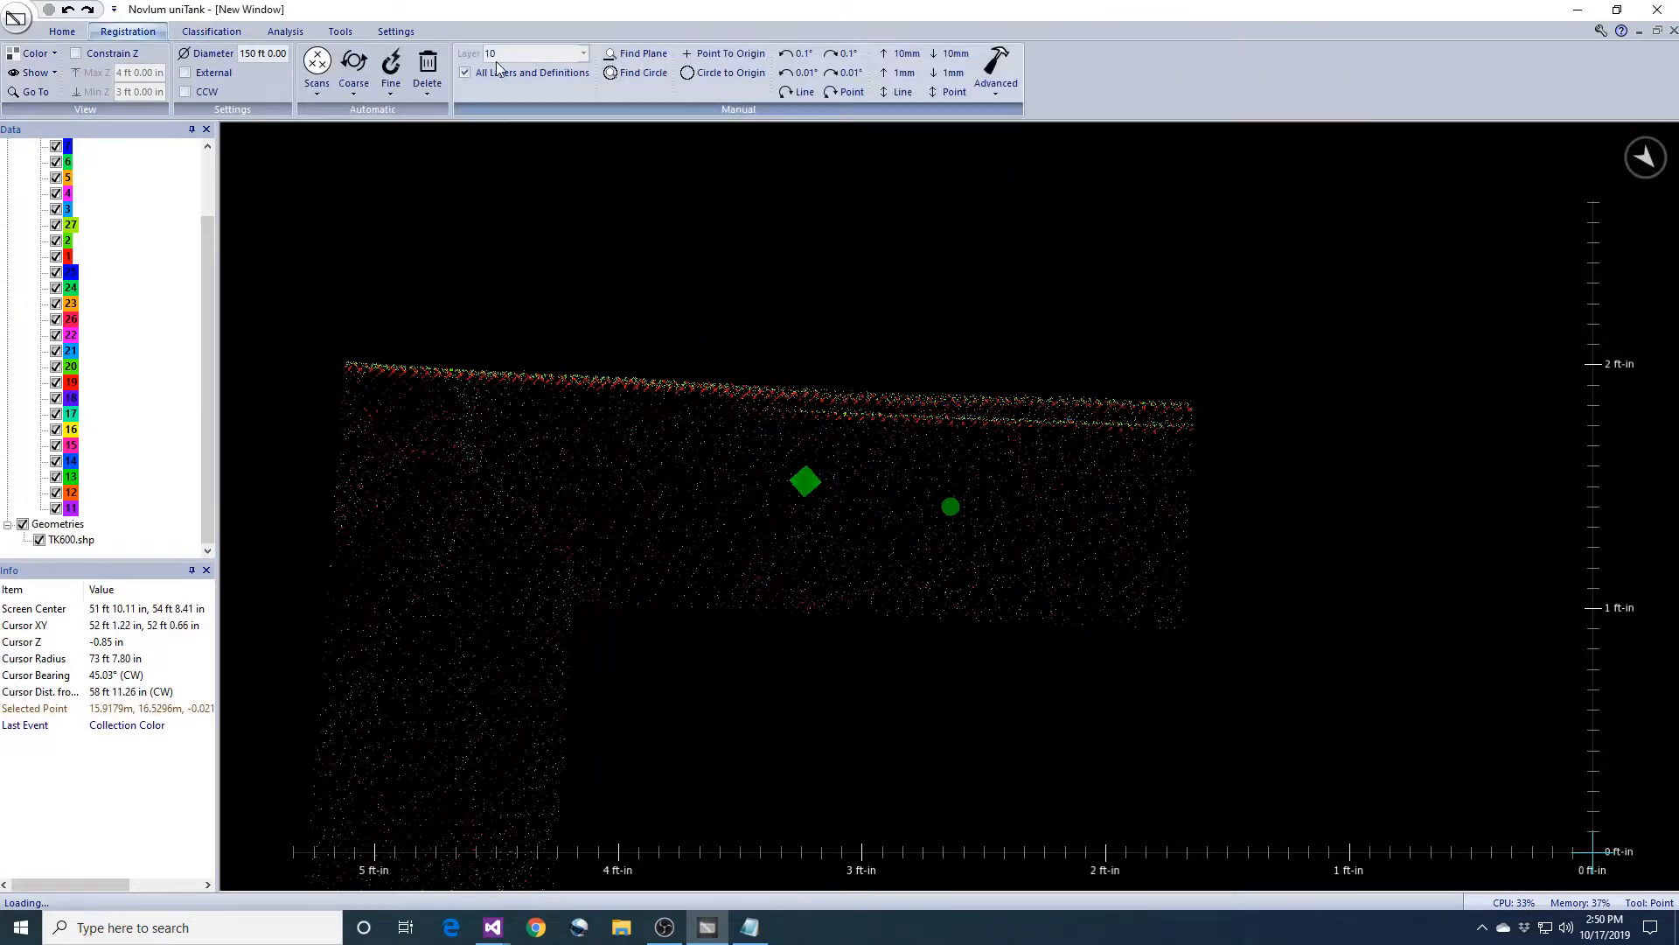
{"action": "left_click", "coordinate": [658, 56]}
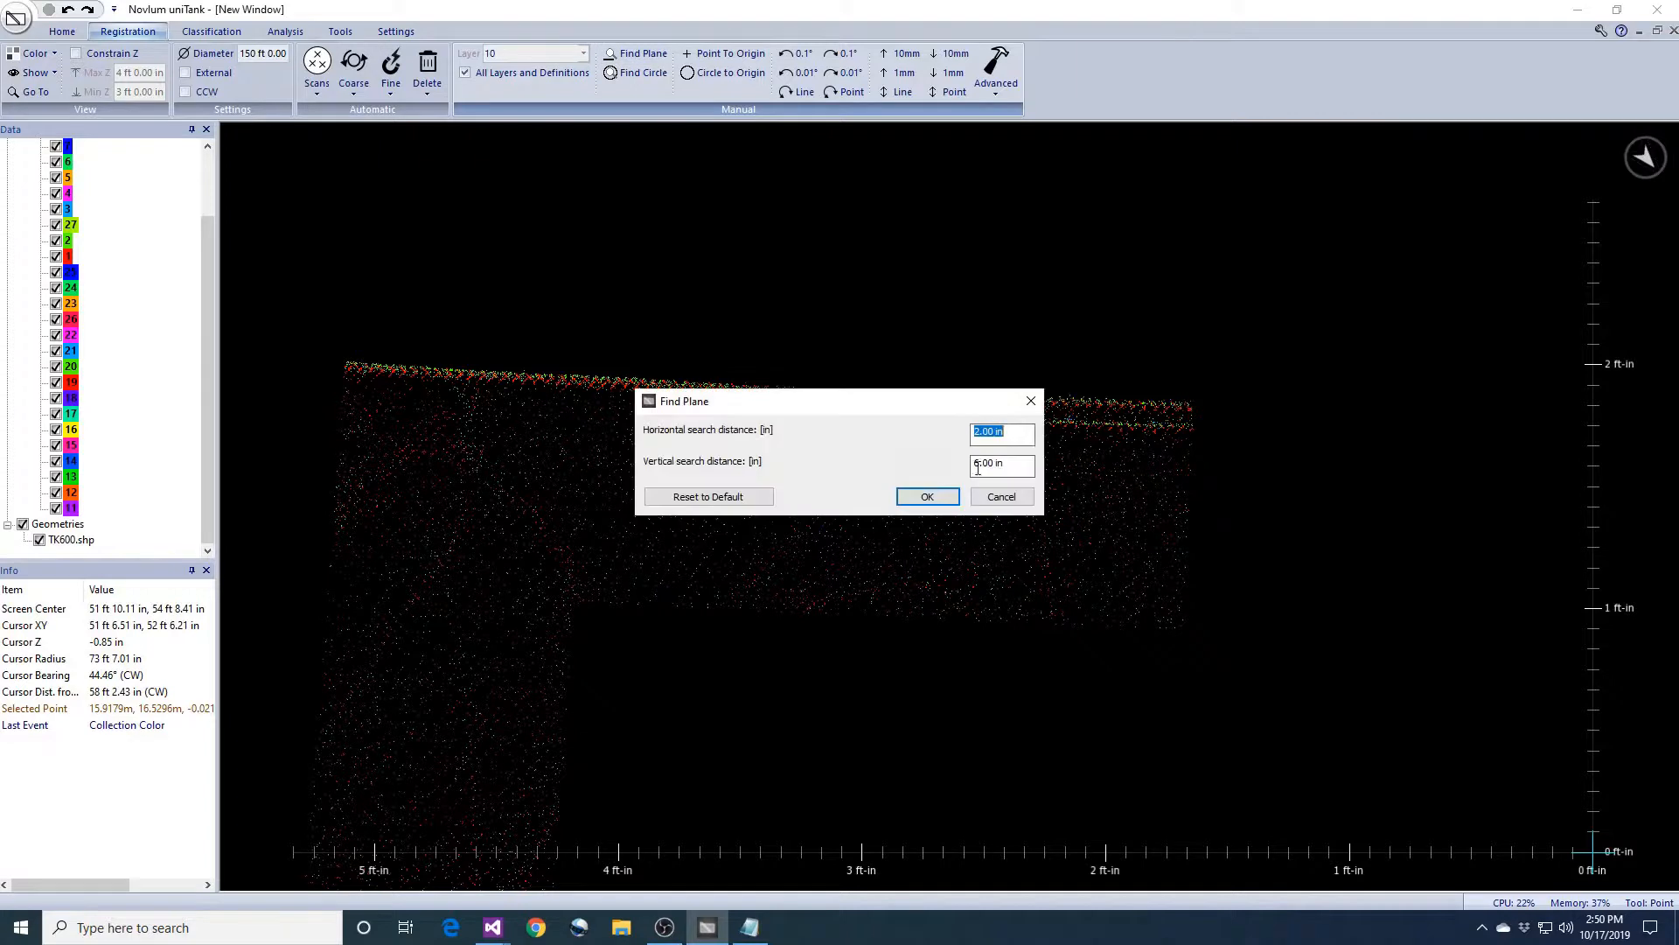
{"action": "left_click", "coordinate": [945, 499]}
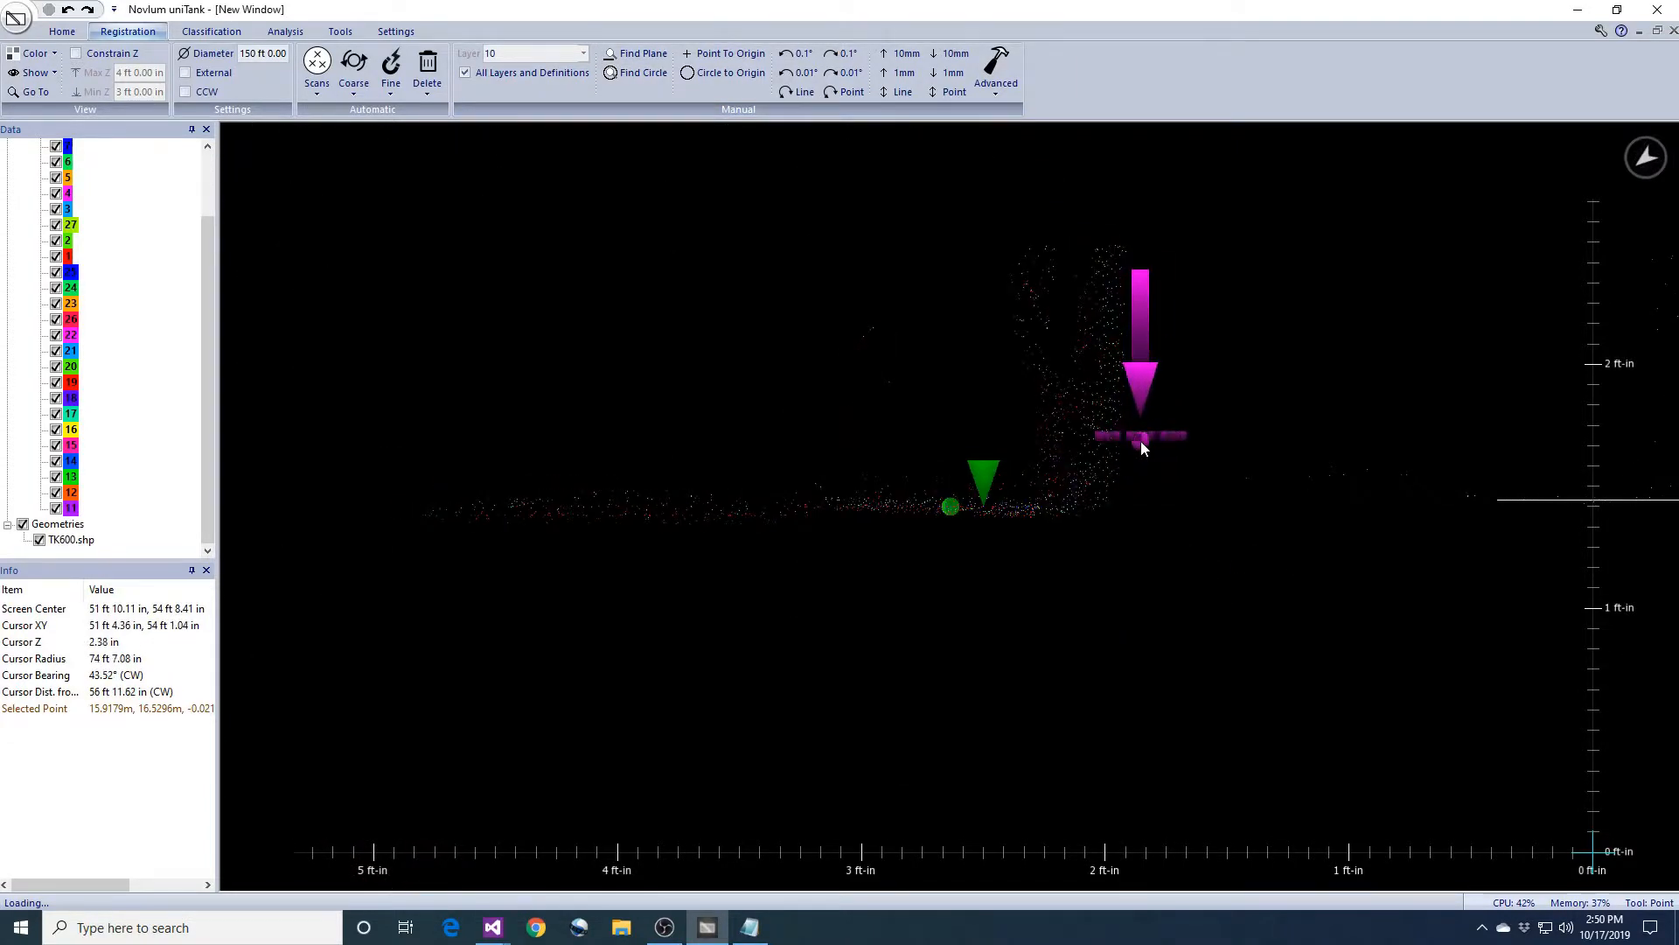
- Define a Projection Plate at the fitted point at station 3 and inspect it from several angles
{"action": "middle_click_drag", "start_coordinate": [1147, 441], "coordinate": [1219, 485]}
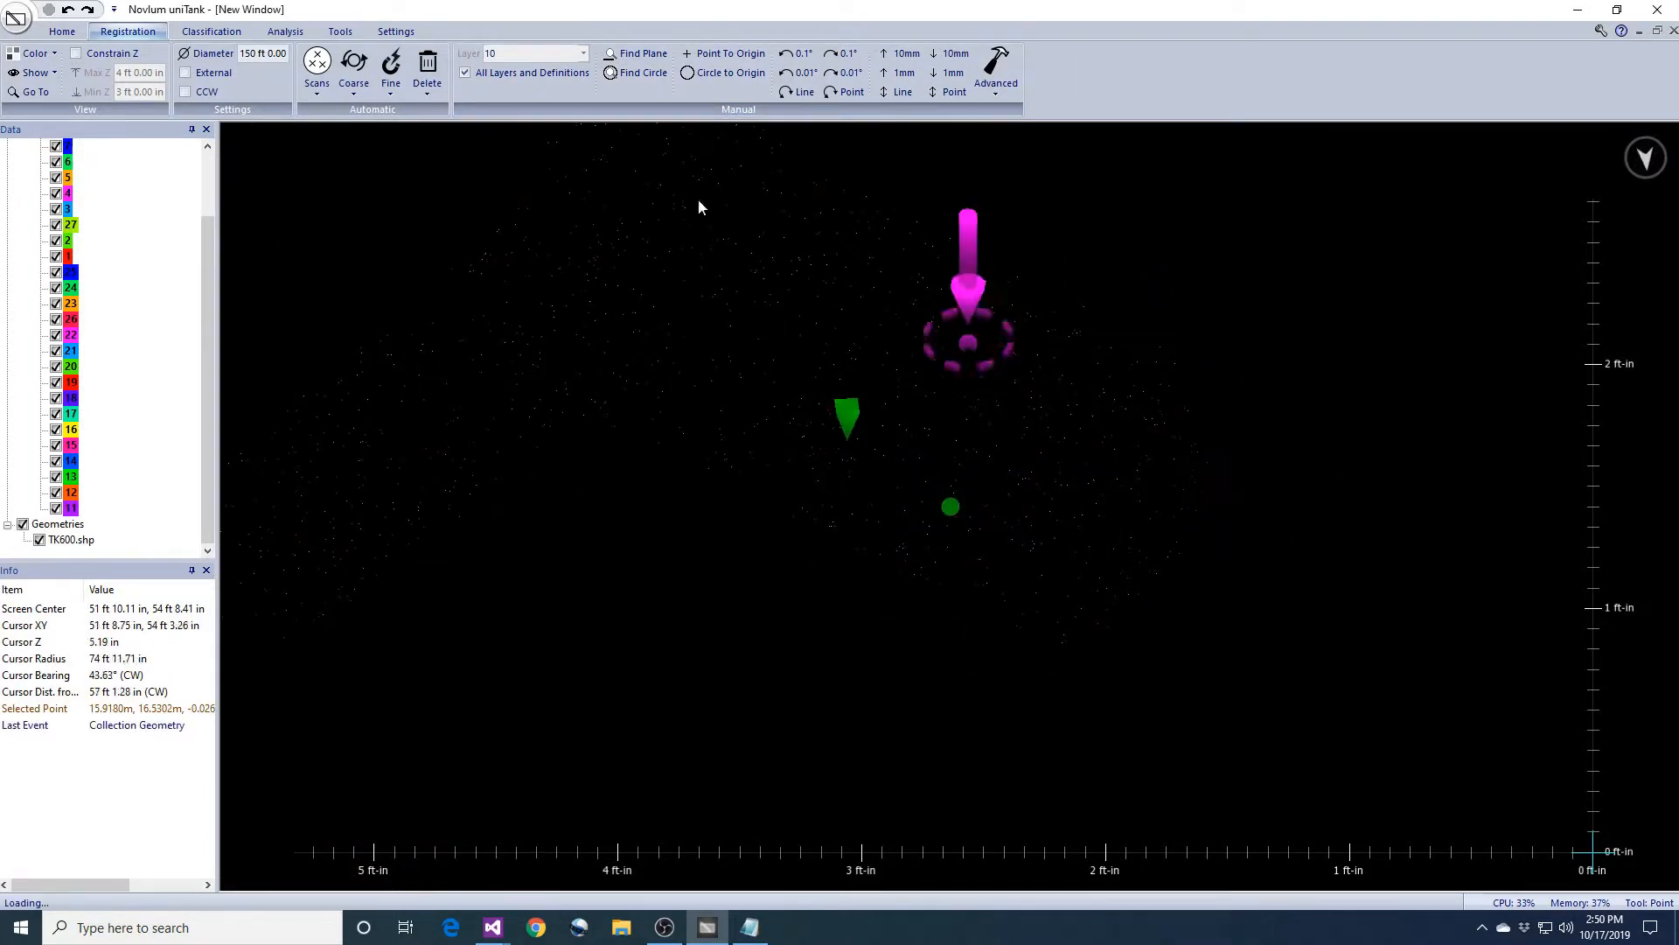
{"action": "left_click", "coordinate": [215, 32]}
{"action": "left_click", "coordinate": [628, 93]}
{"action": "left_click", "coordinate": [669, 171]}
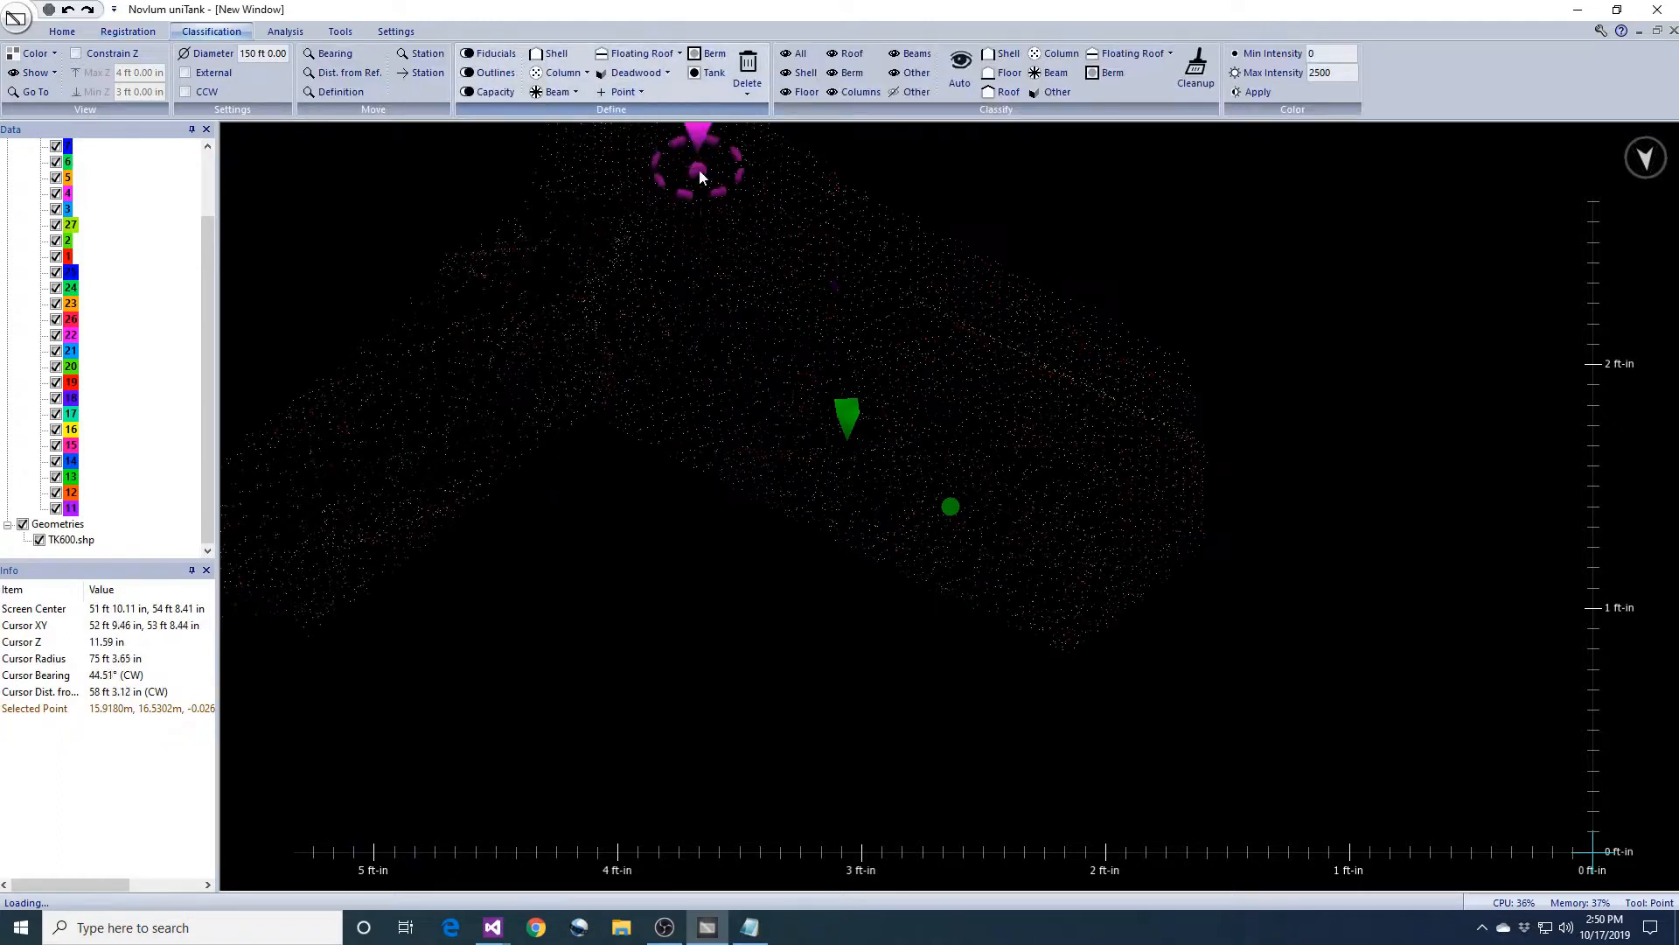
{"action": "middle_click_drag", "start_coordinate": [985, 537], "coordinate": [1034, 476]}
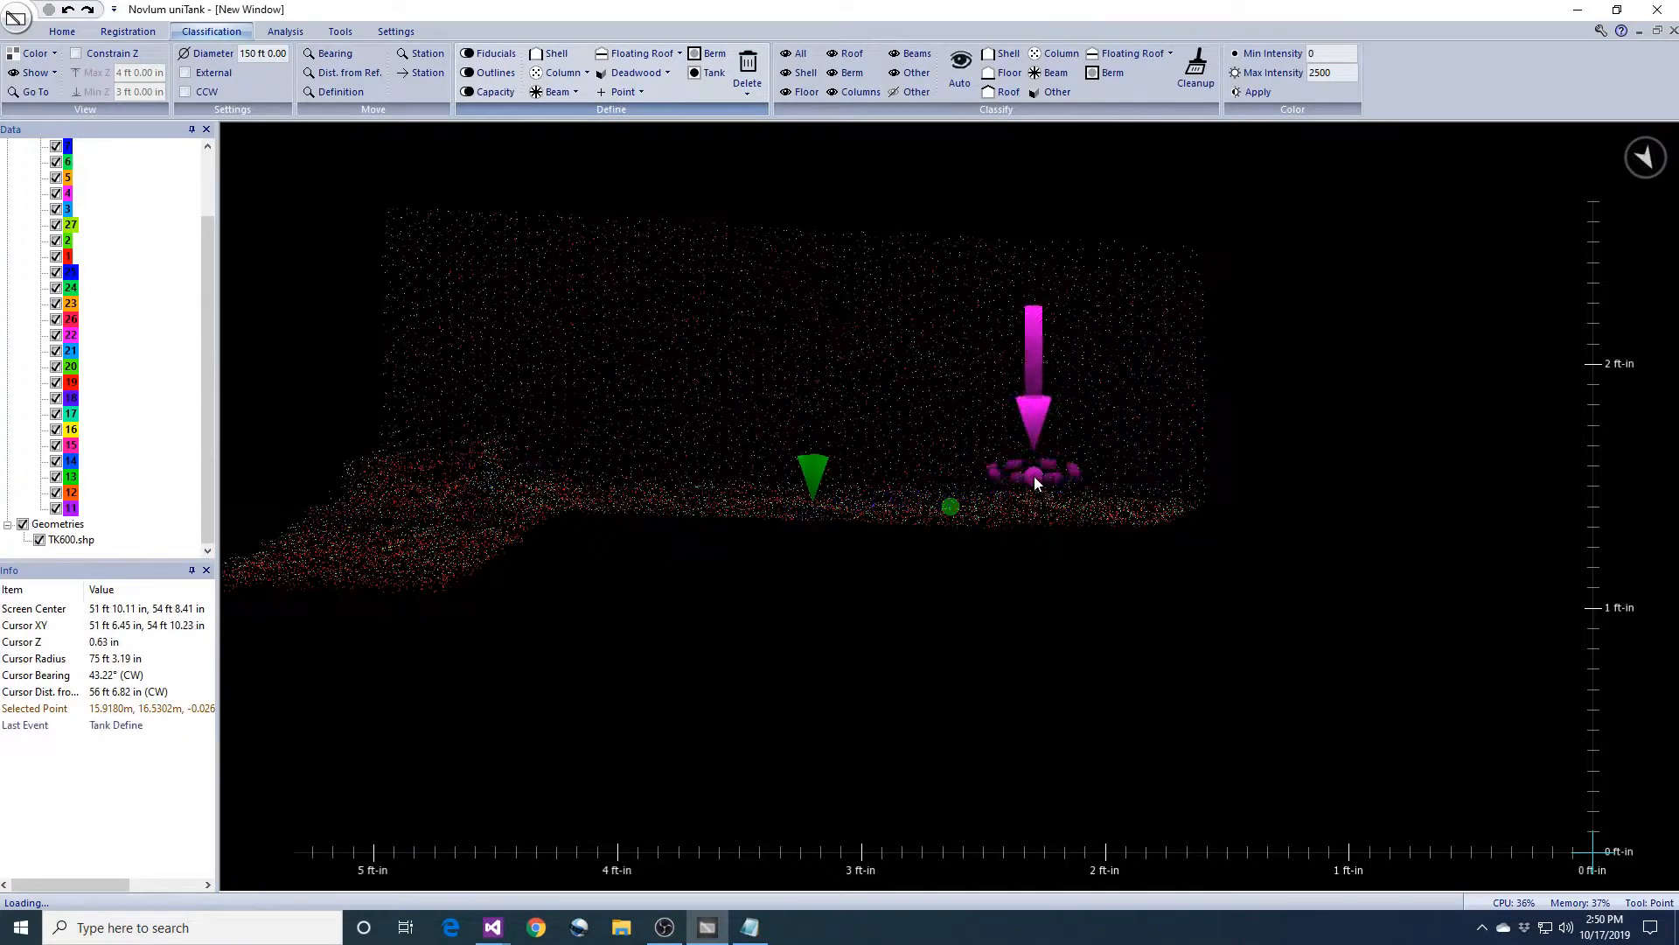
{"action": "mouse_move", "coordinate": [1040, 547]}
{"action": "middle_mouse_down"}
{"action": "mouse_move", "coordinate": [1152, 526]}
{"action": "mouse_move", "coordinate": [1188, 735]}
{"action": "middle_mouse_up"}
{"action": "middle_click_drag", "start_coordinate": [1007, 571], "coordinate": [998, 488]}
{"action": "scroll", "coordinate": [1053, 634], "scroll_direction": "down", "scroll_amount": 5}
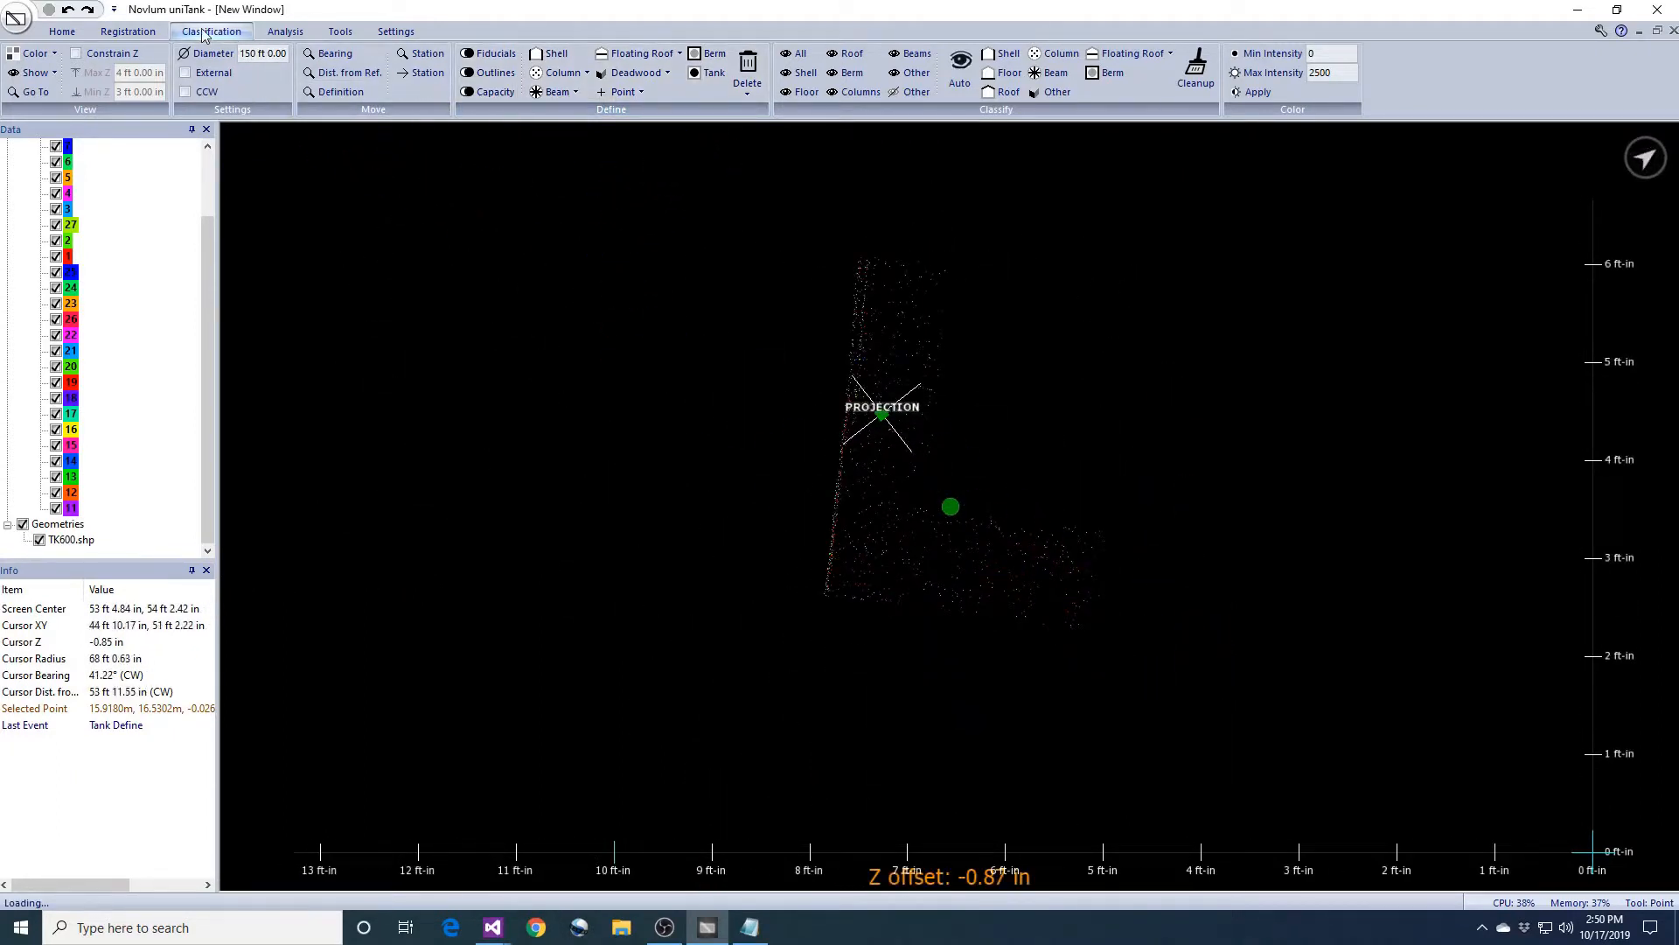
- Move to station 4 and place a point on the floor just beside the shell for plane fitting
{"action": "left_click", "coordinate": [409, 76]}
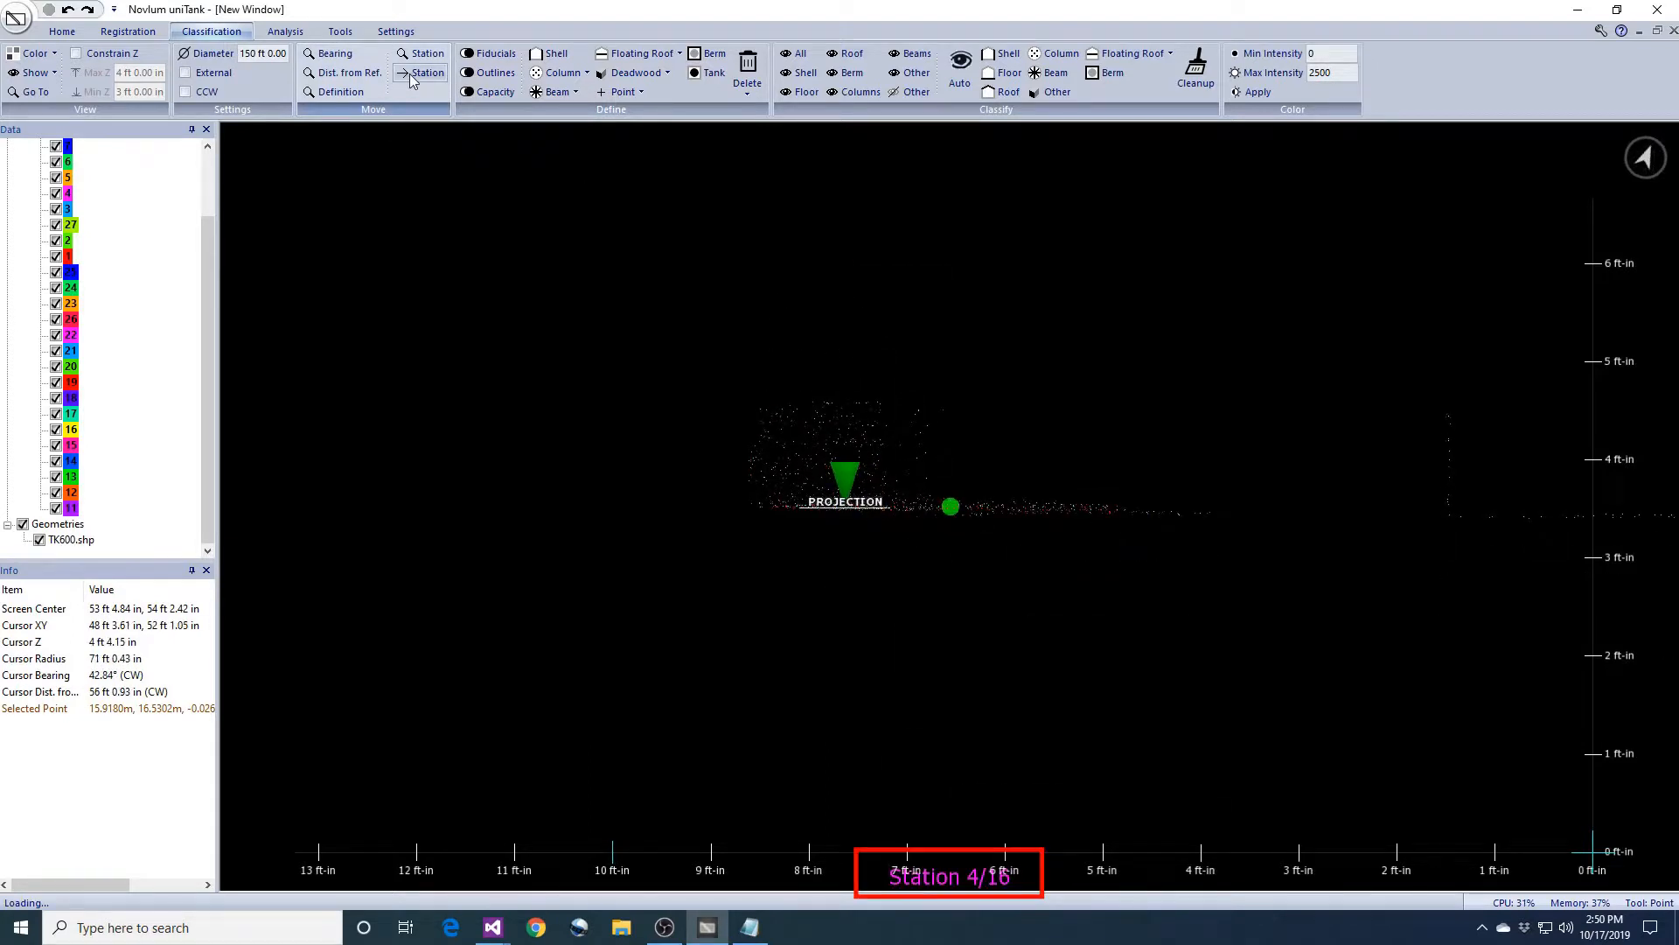
{"action": "middle_click_drag", "start_coordinate": [1234, 571], "coordinate": [1184, 549]}
{"action": "key", "text": "t"}
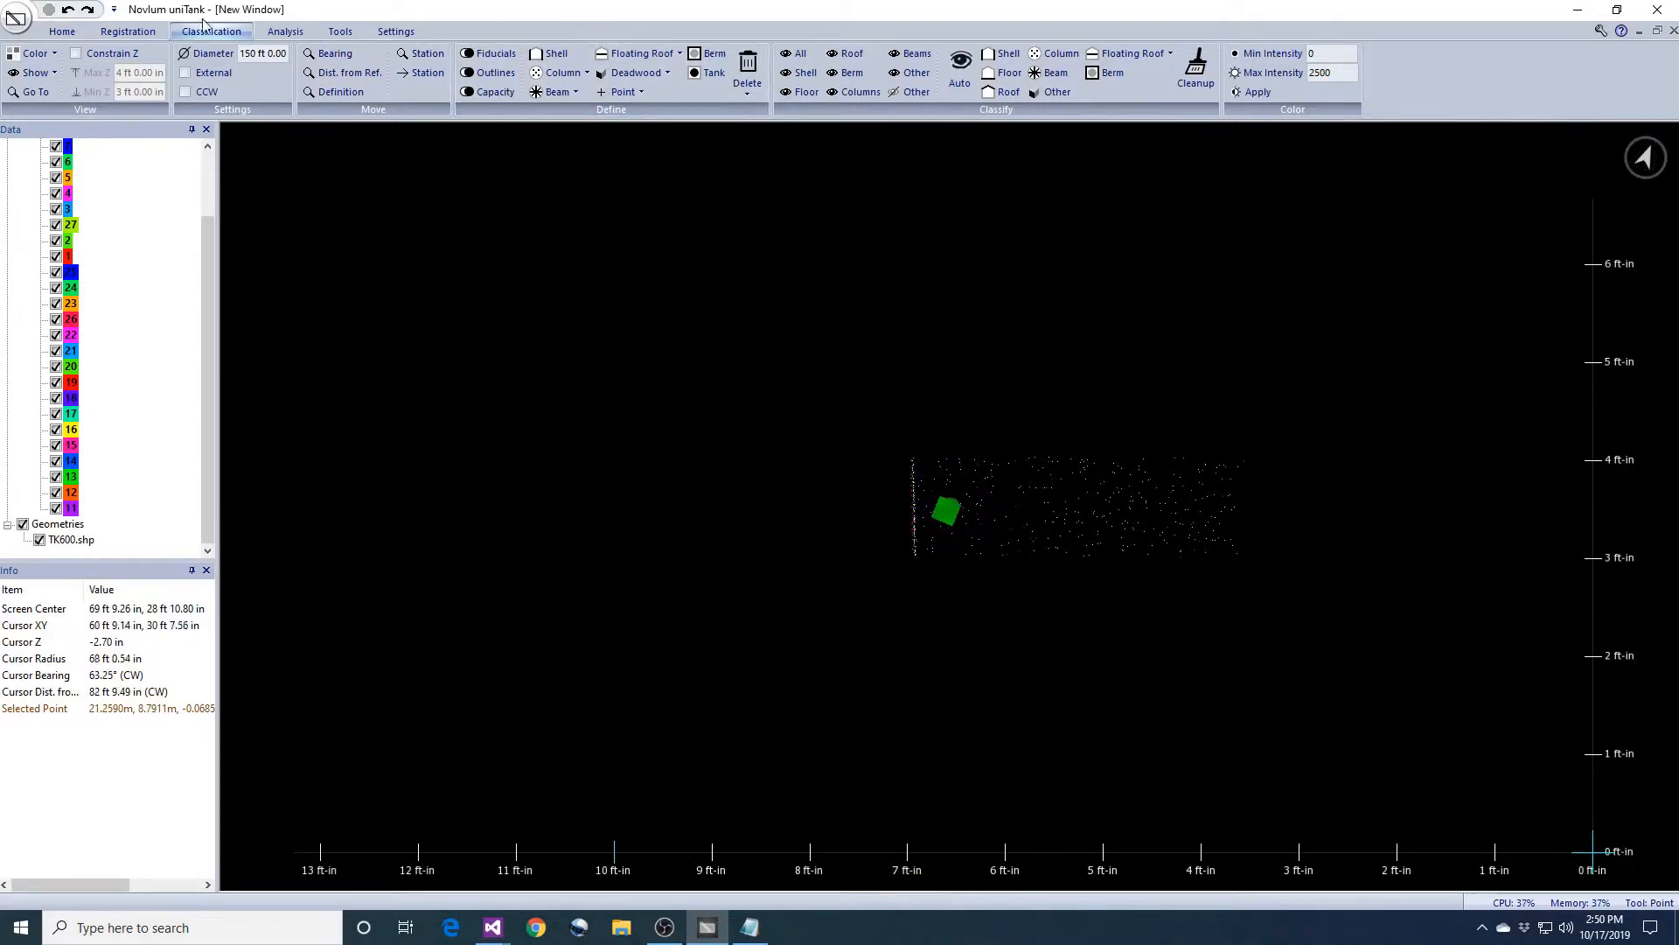
{"action": "left_click", "coordinate": [154, 33]}
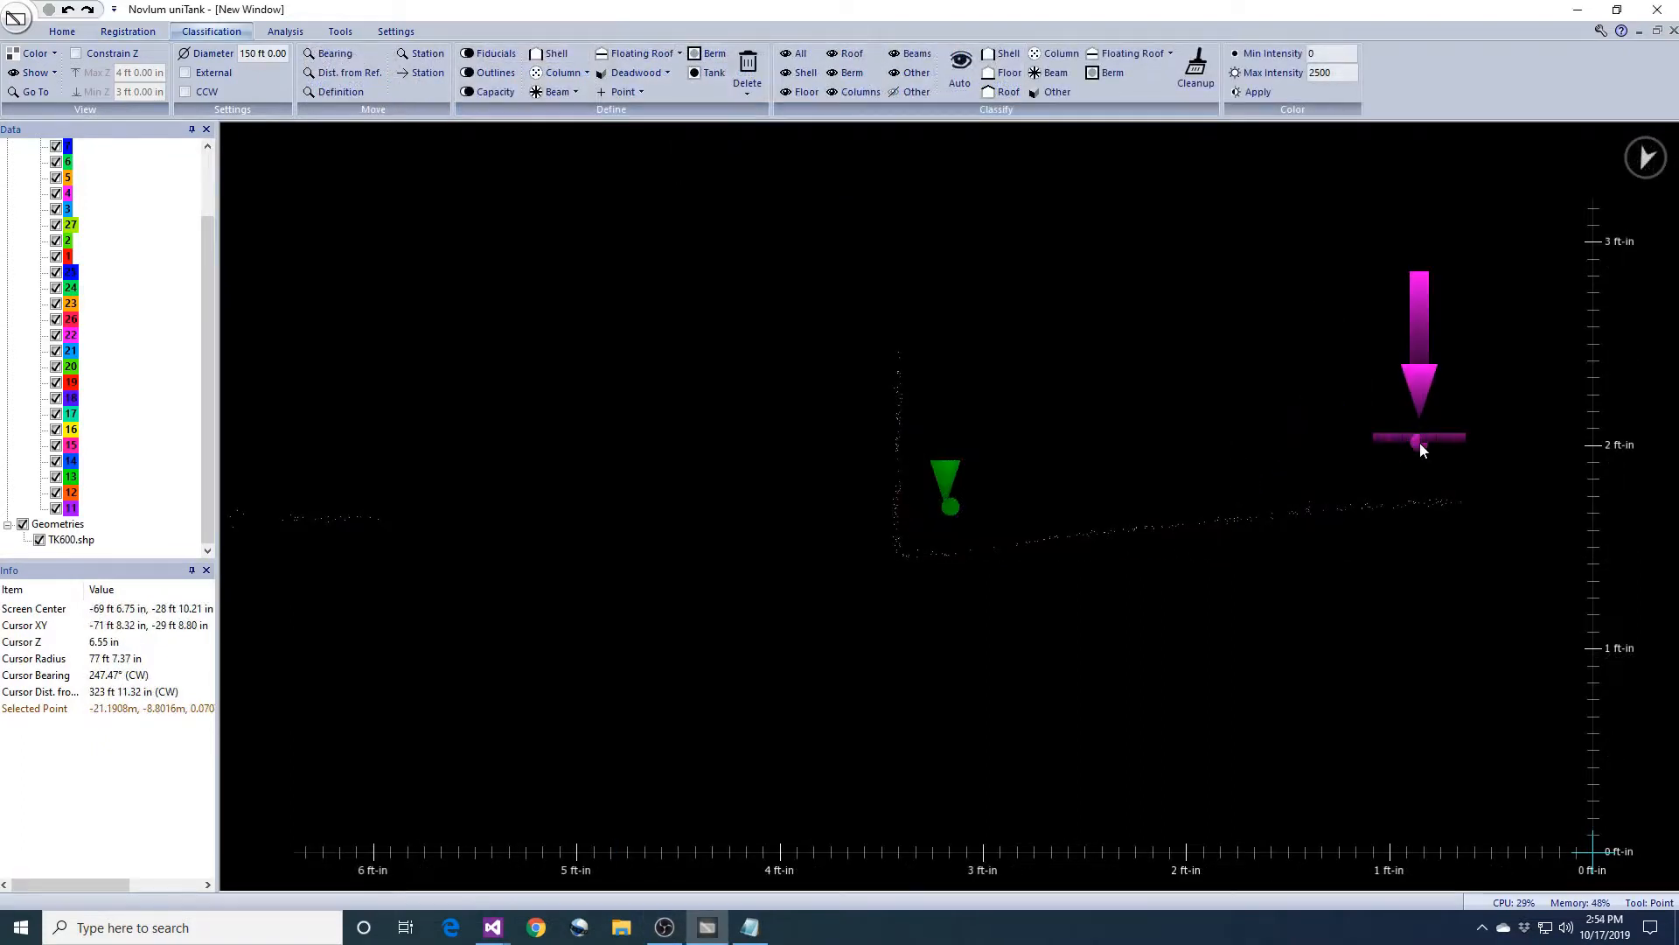
- Fit the placed point to the floor and define a projection plate at the station near bearing 247.5°
{"action": "left_click", "coordinate": [1419, 443]}
{"action": "key", "text": "Return"}
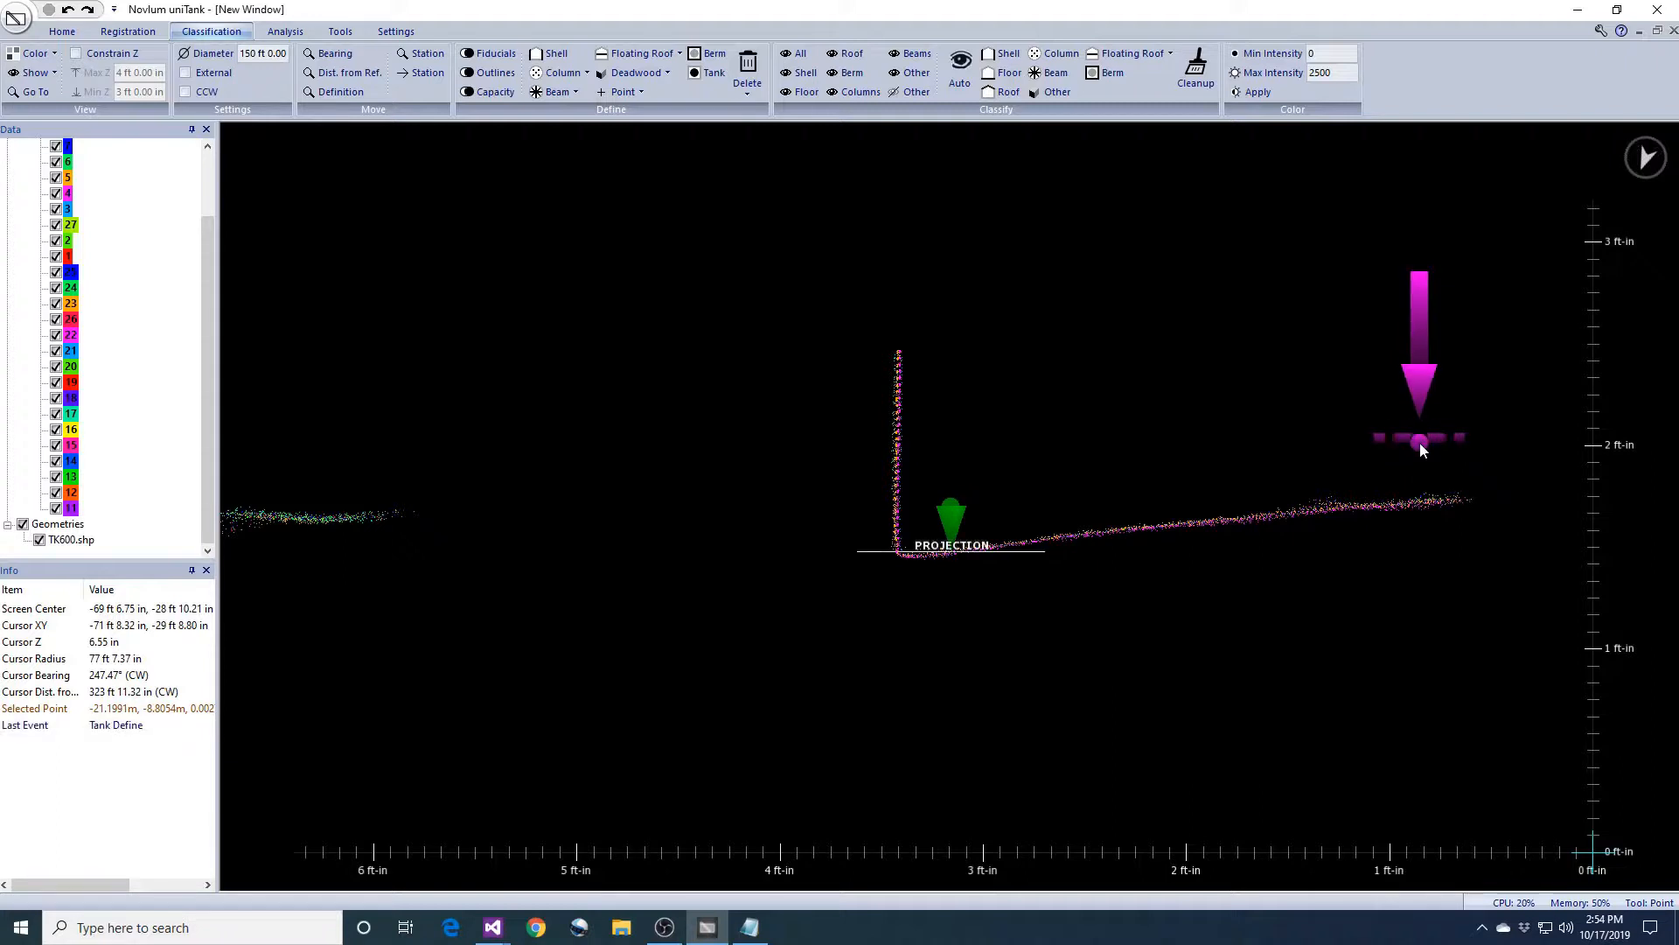
- Continue through the remaining stations, placing floor points beside the shell and fitting them with Find Plane at 2 in horizontal and 6 in vertical
{"action": "left_click", "coordinate": [433, 73]}
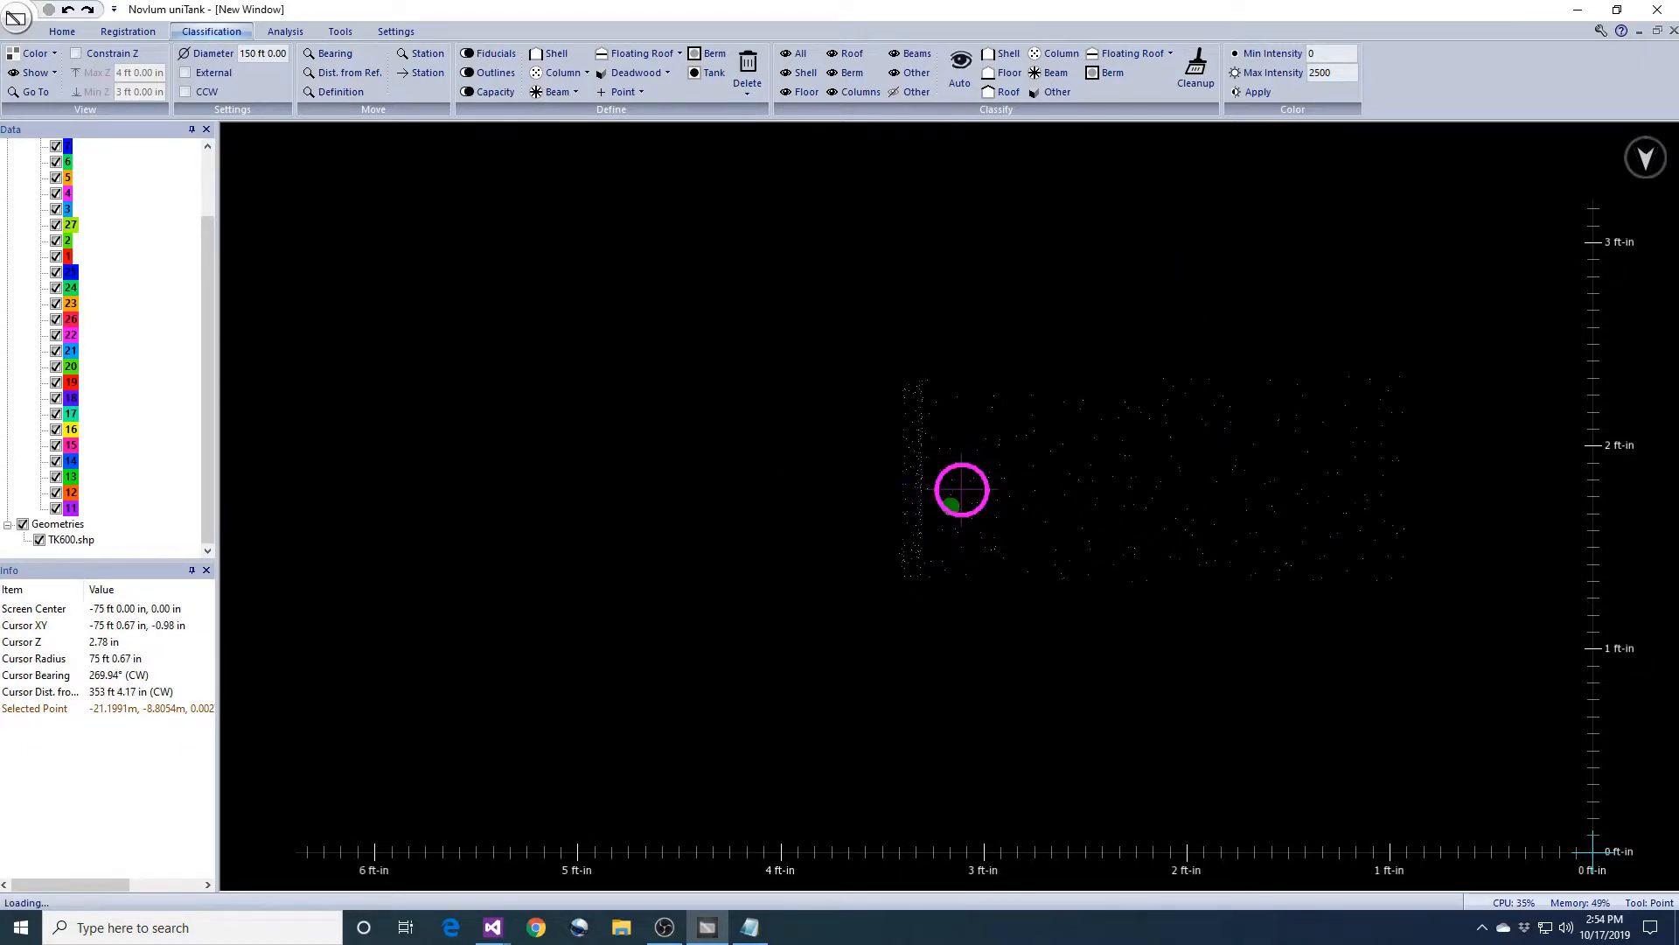
{"action": "left_click", "coordinate": [1083, 469]}
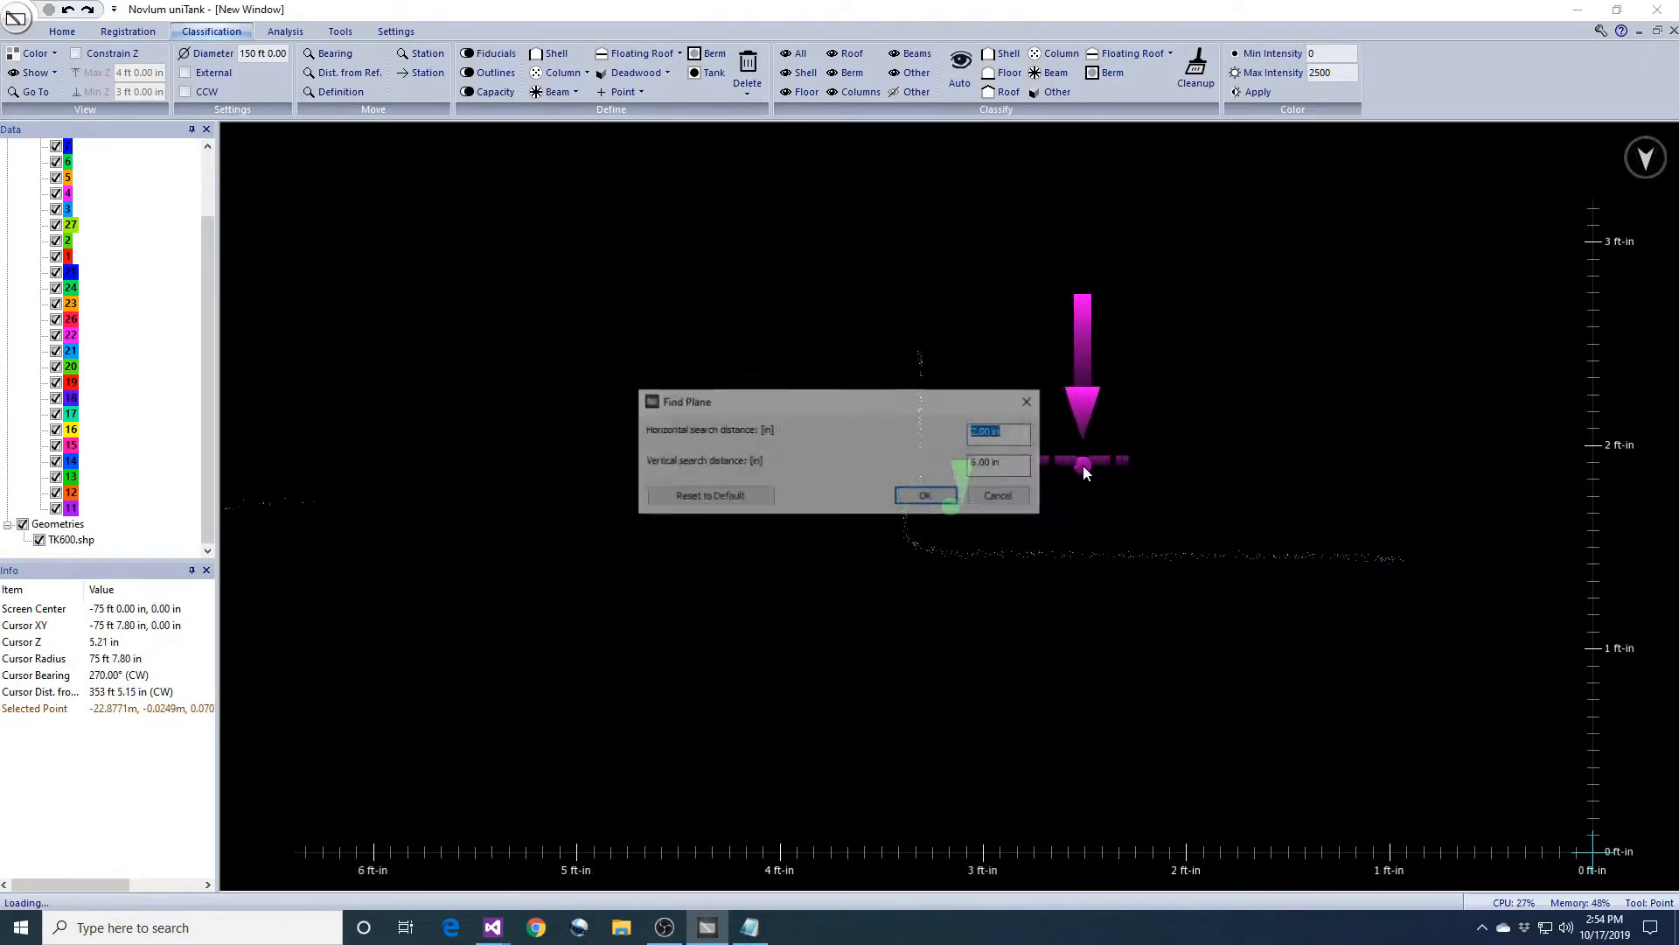
{"action": "key", "text": "Return"}
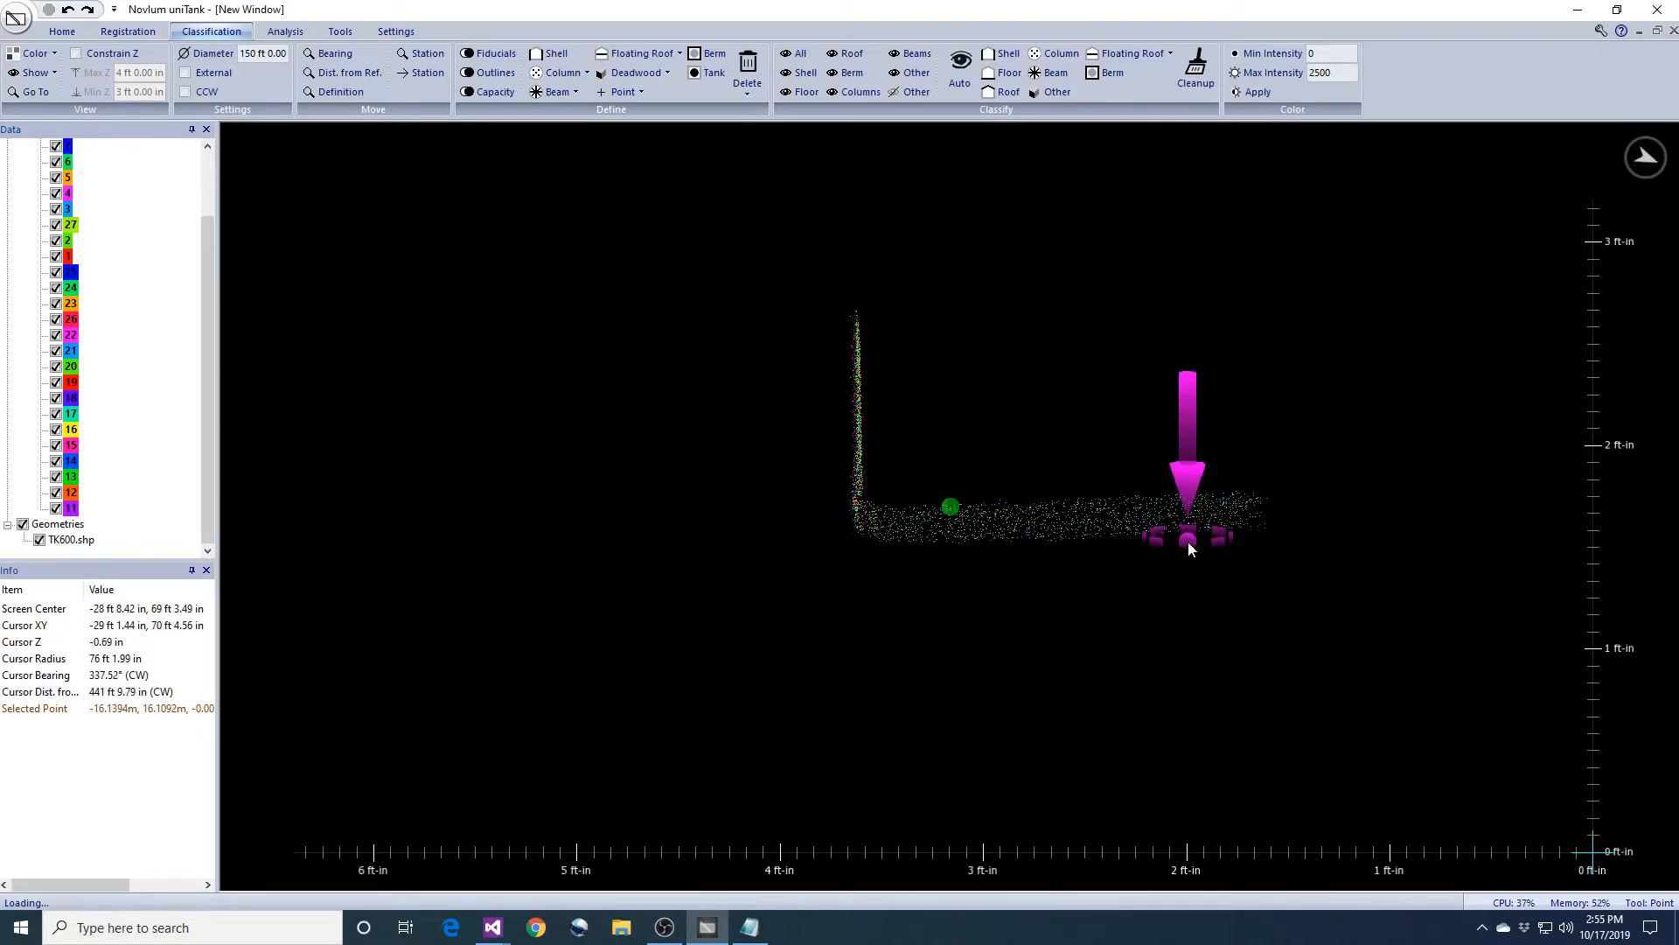
{"action": "left_click", "coordinate": [900, 486]}
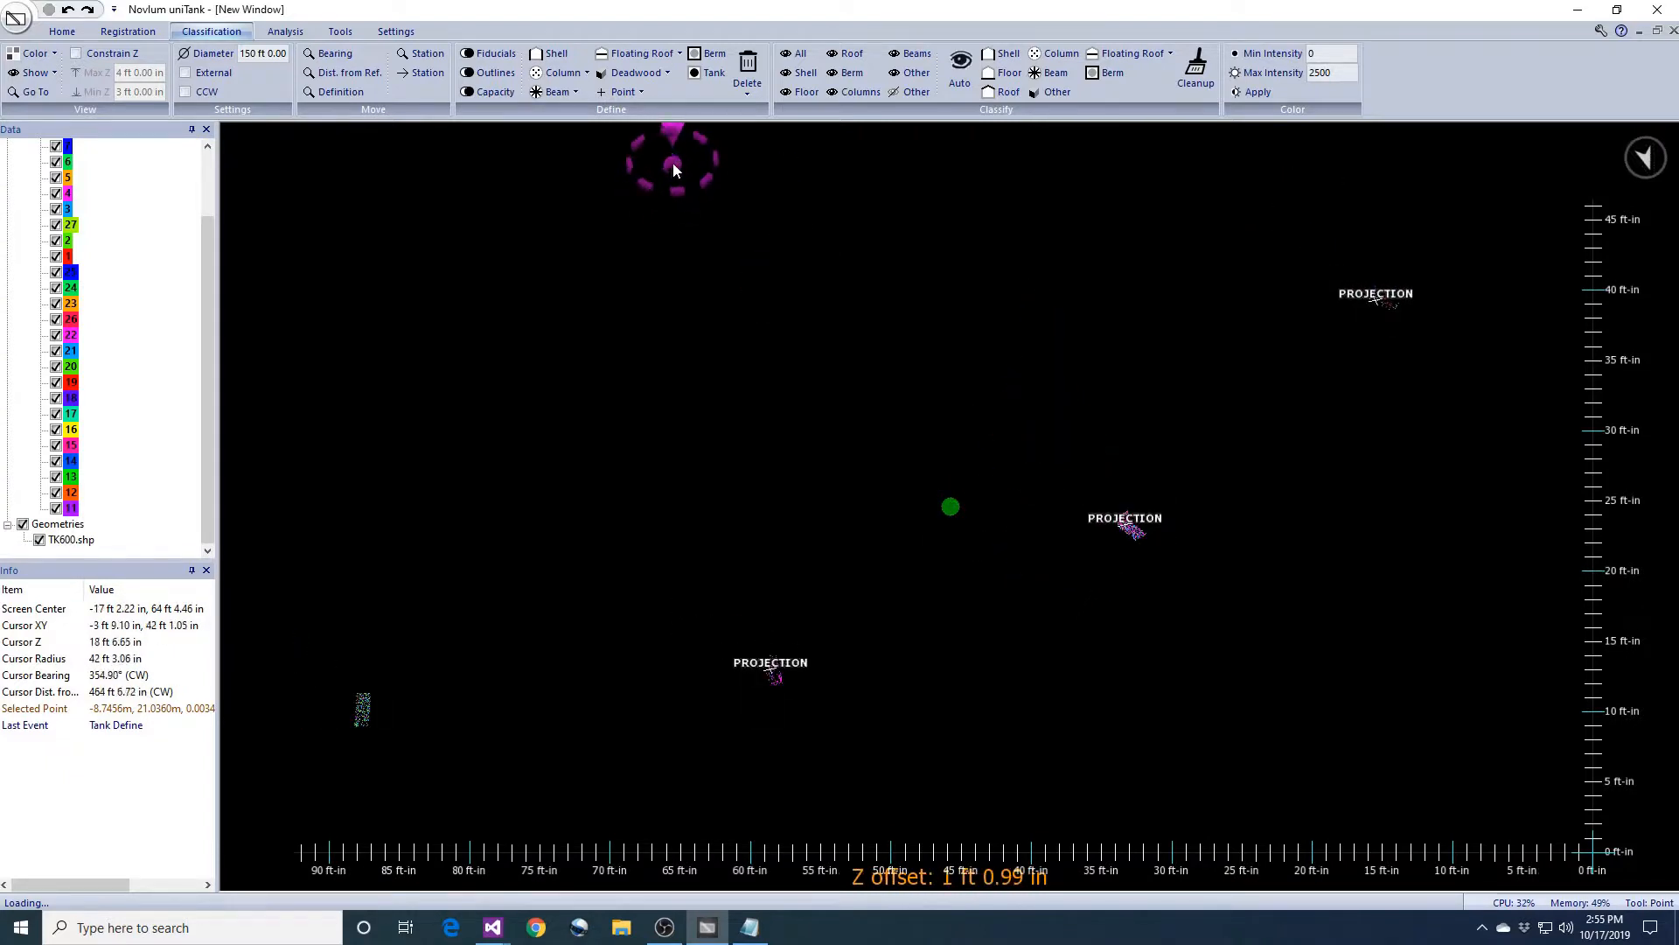
- Accept the default Tank Properties, leaving the shell height at 0 for automatic detection
{"action": "left_click", "coordinate": [298, 32]}
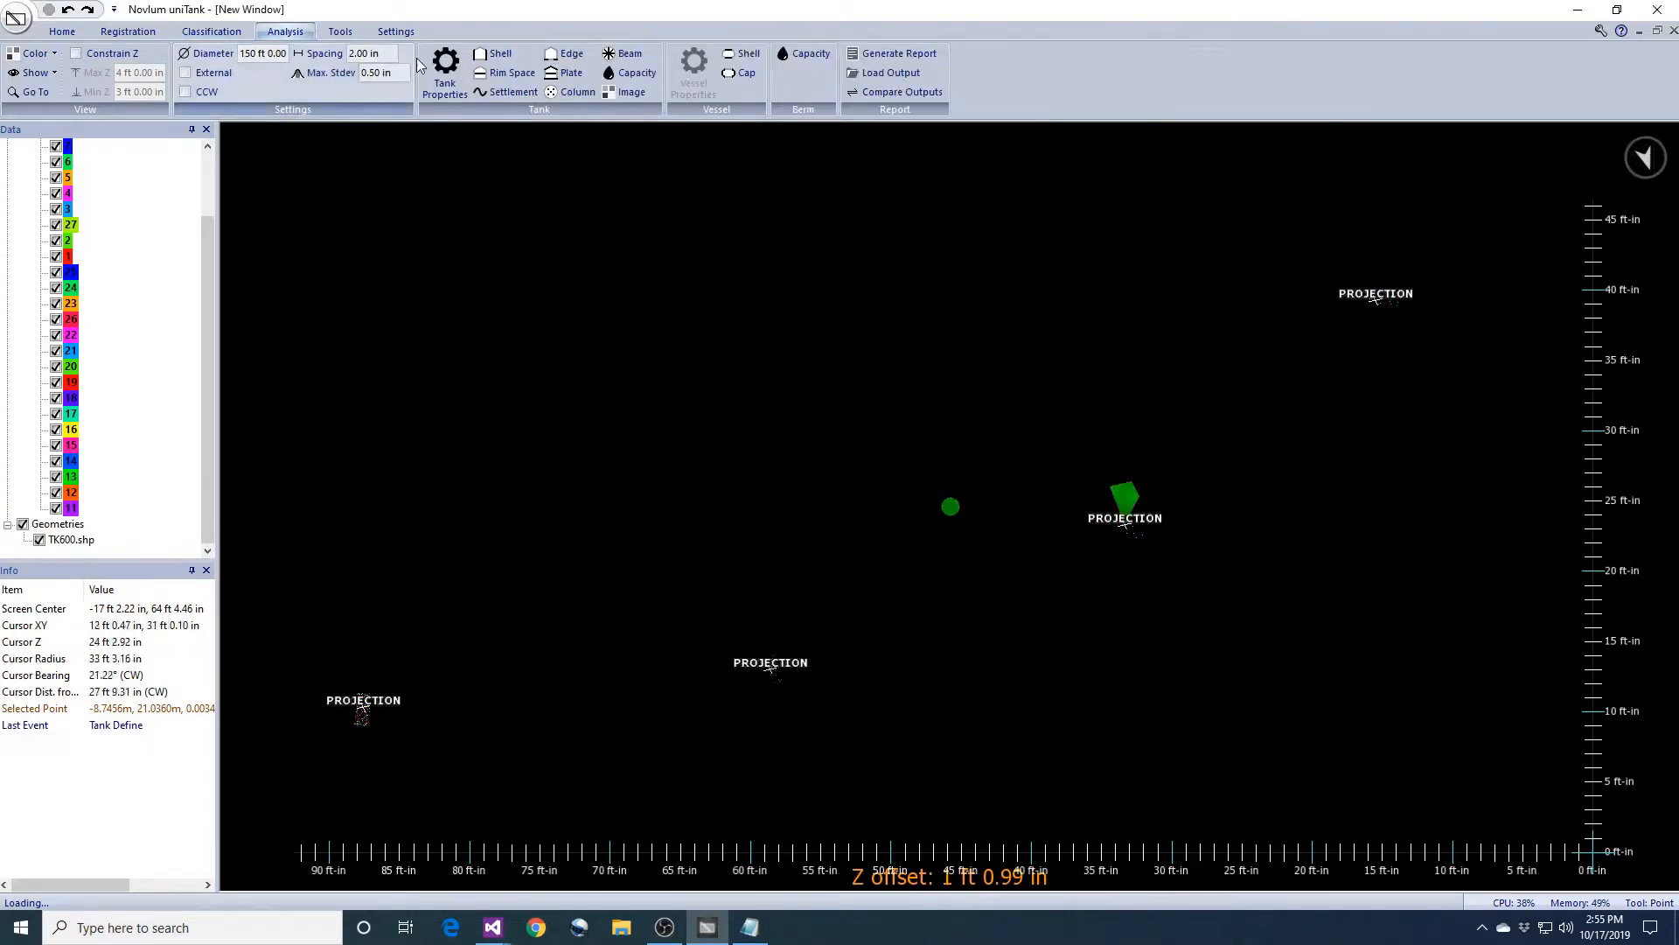
{"action": "left_click", "coordinate": [446, 70]}
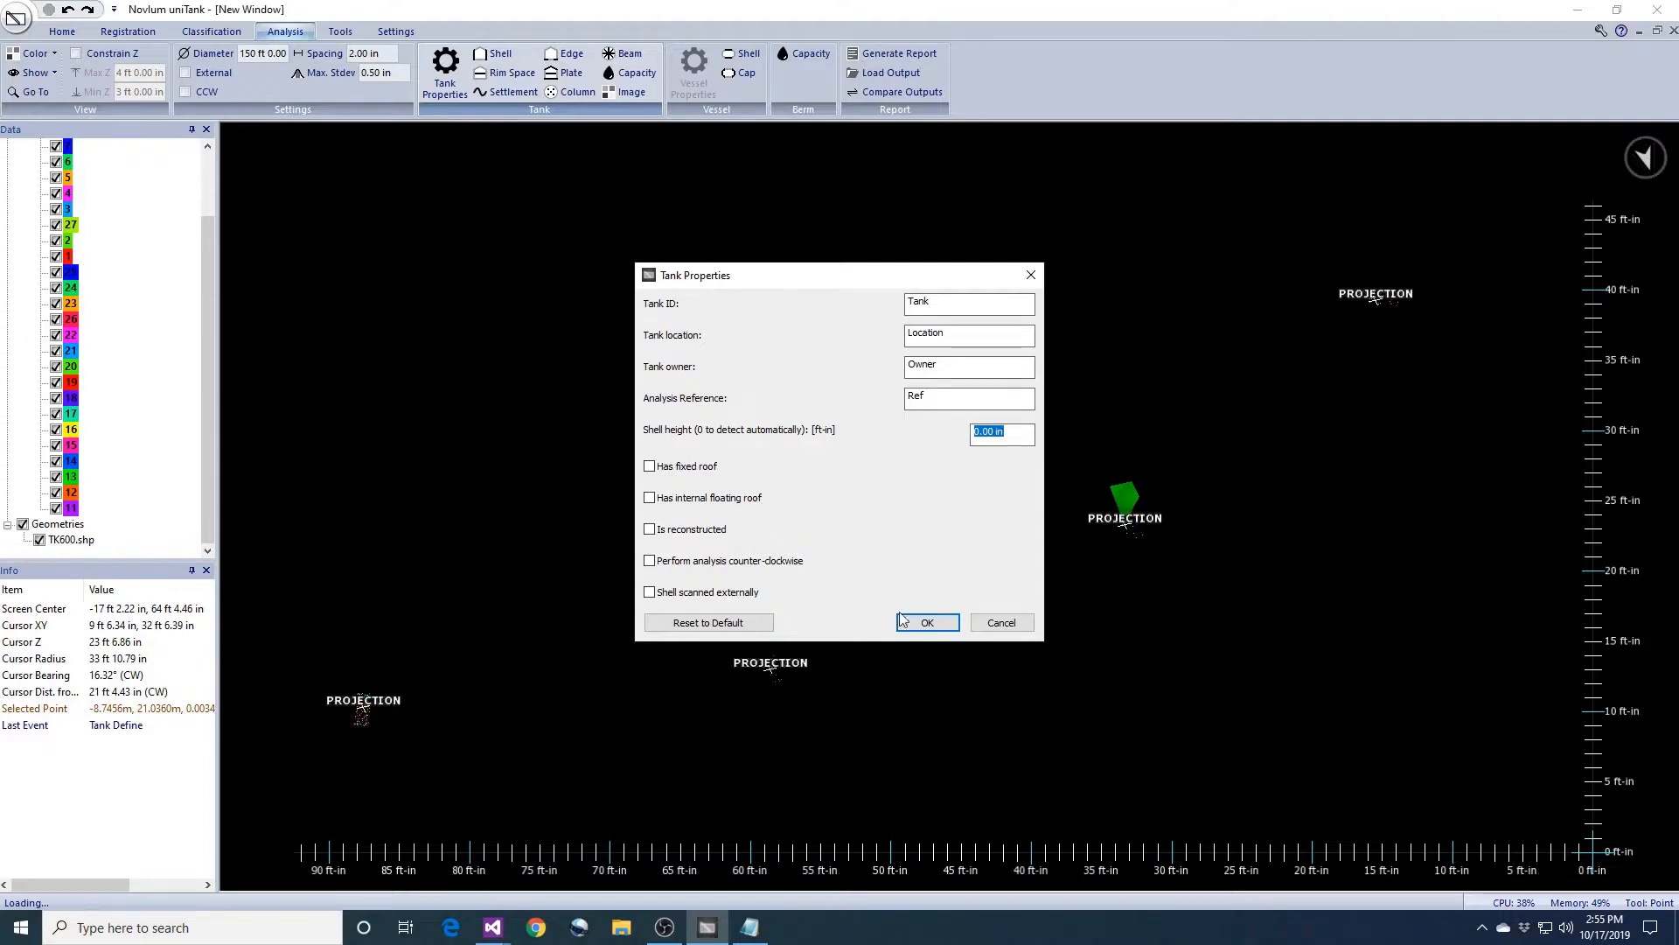
{"action": "left_click", "coordinate": [929, 622]}
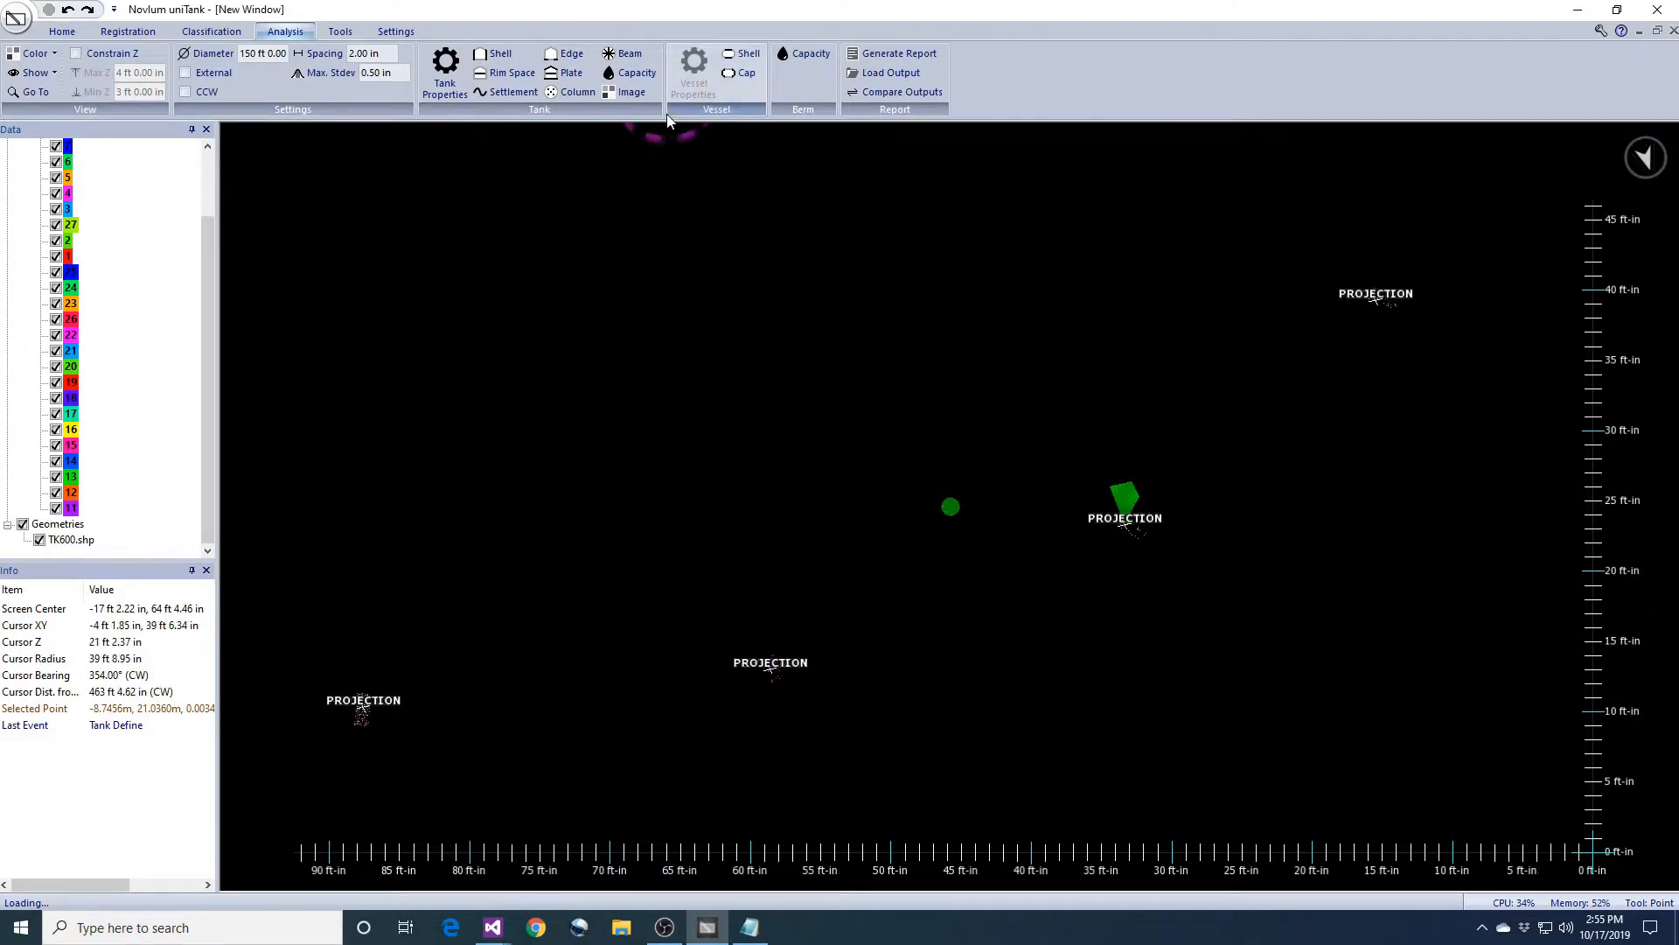
- Run the shell settlement analysis 2 in from the shell with A36 yield strength and Young's Modulus 29,000,000, saving the output as Settlement.txt
{"action": "left_click", "coordinate": [507, 91]}
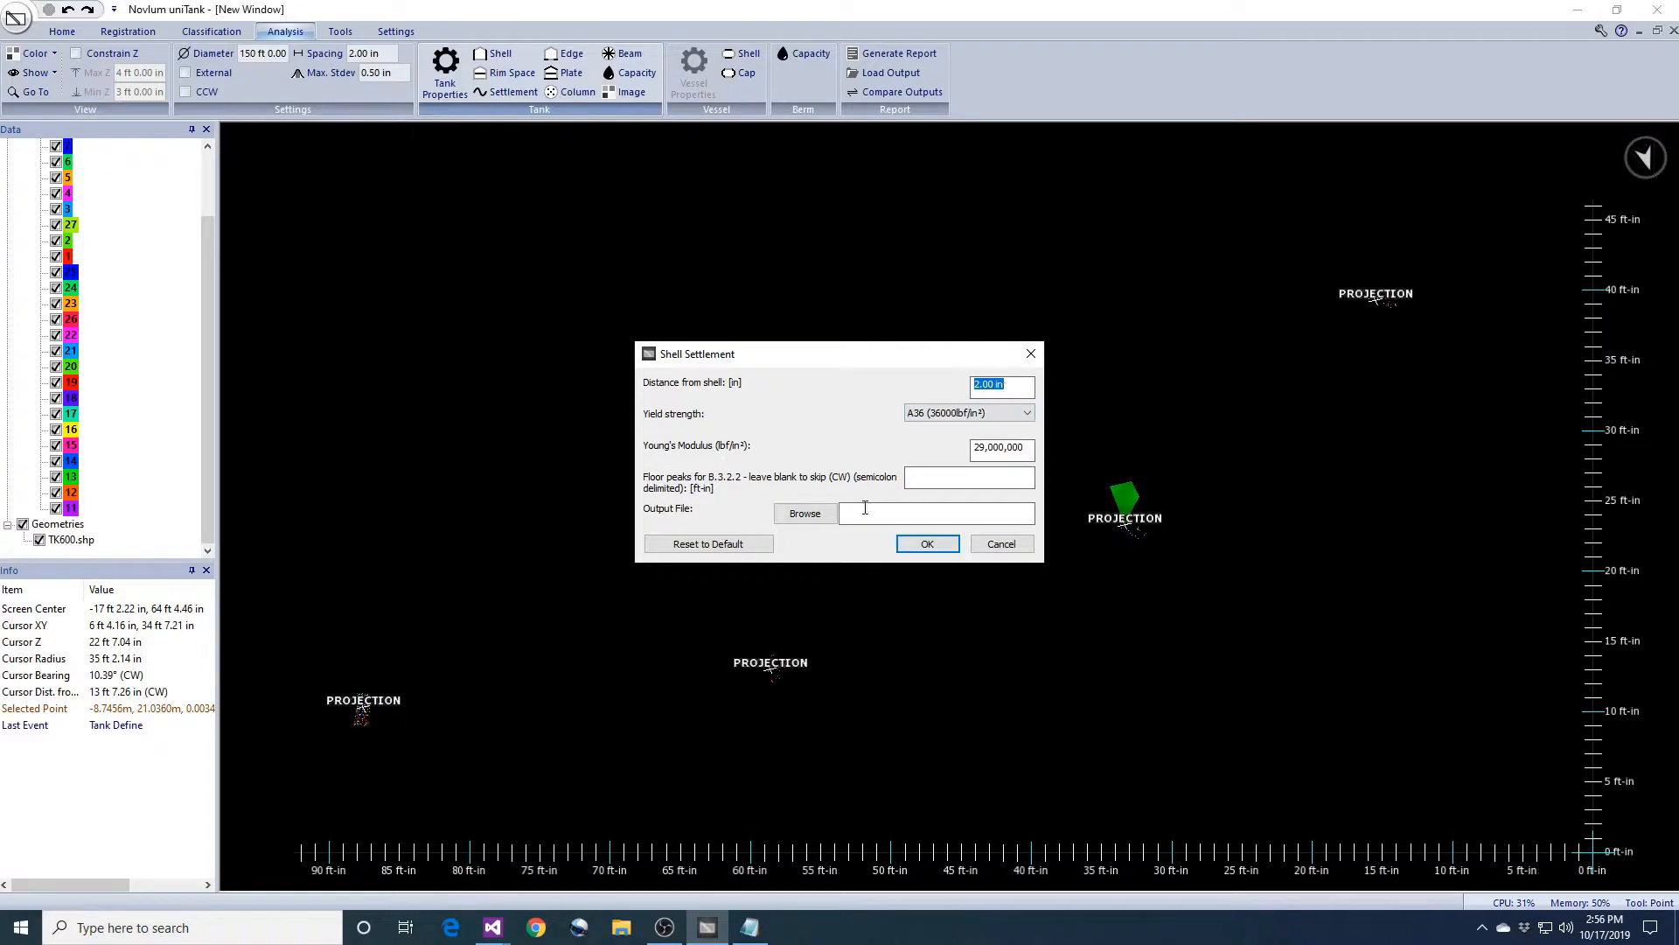
{"action": "left_click", "coordinate": [804, 515]}
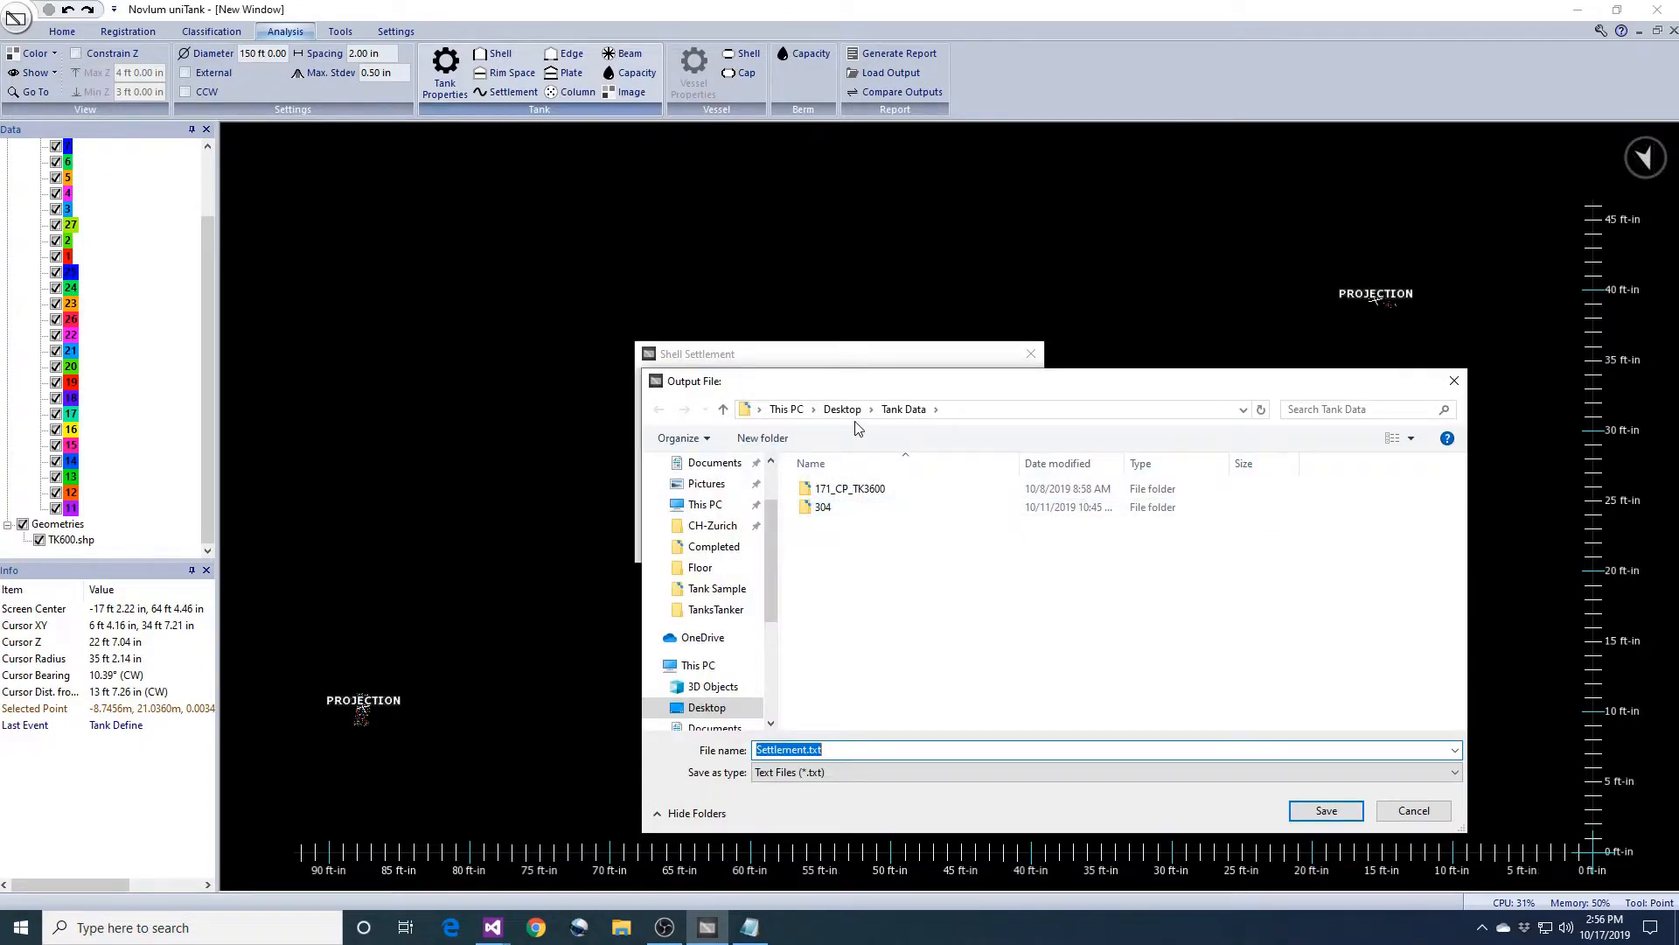
{"action": "key", "text": "Return"}
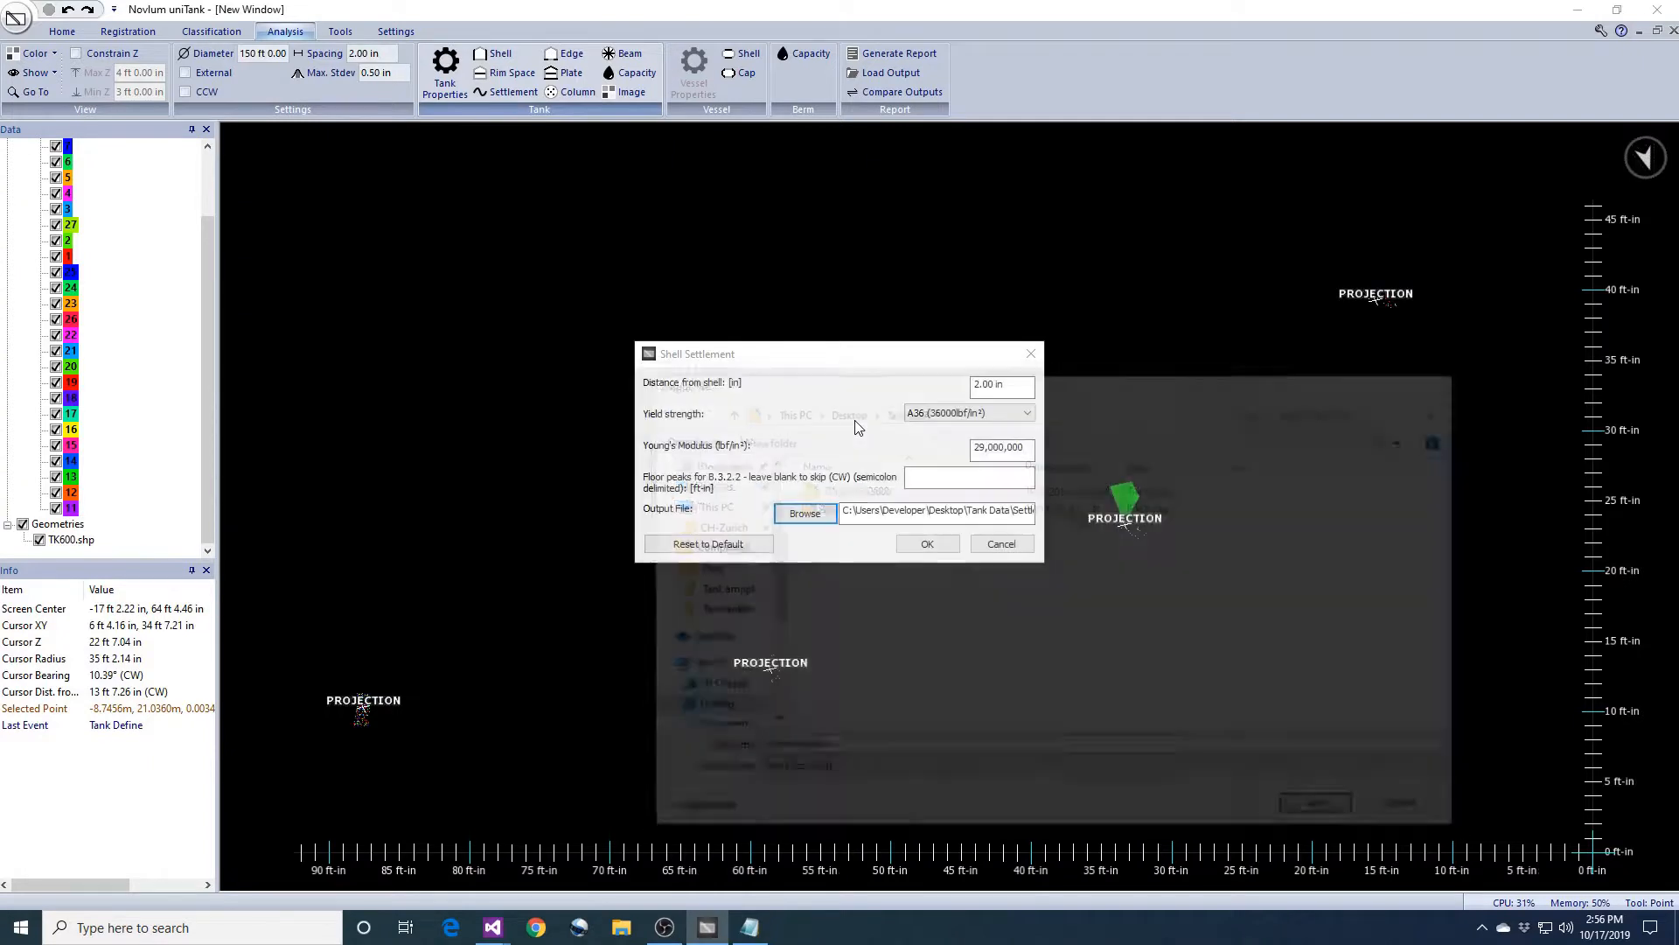
{"action": "left_click", "coordinate": [930, 545]}
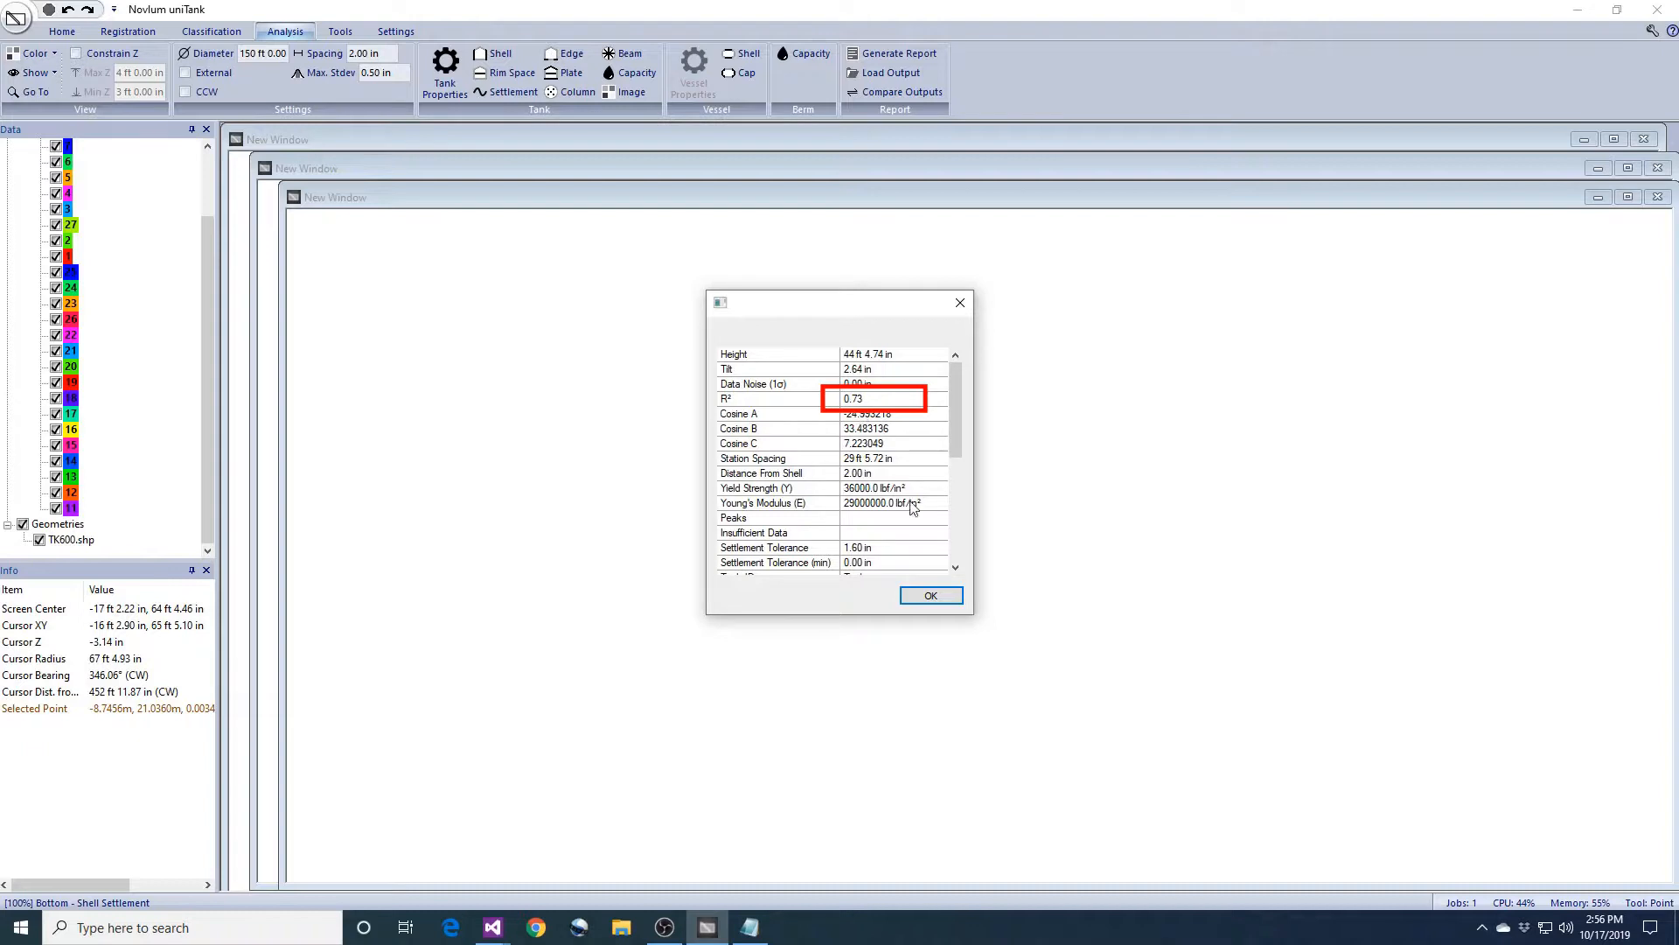
- Examine the shell settlement results and both settlement charts, closing each to return to the point cloud and its classification tools
{"action": "left_click", "coordinate": [933, 598]}
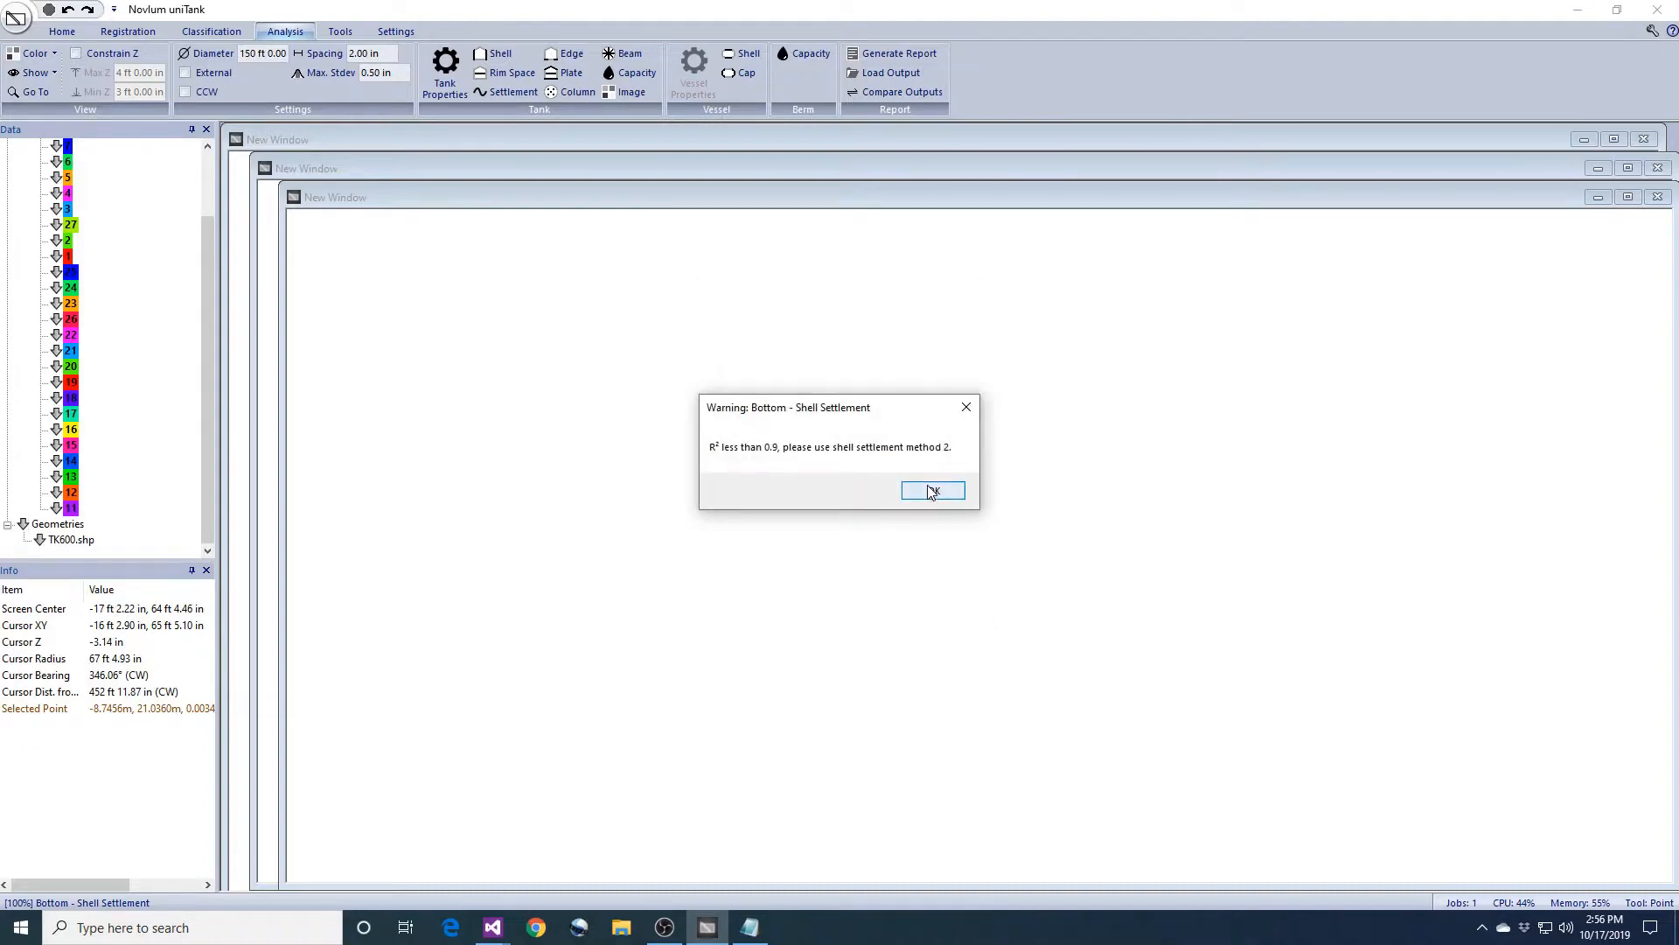
{"action": "left_click", "coordinate": [932, 491]}
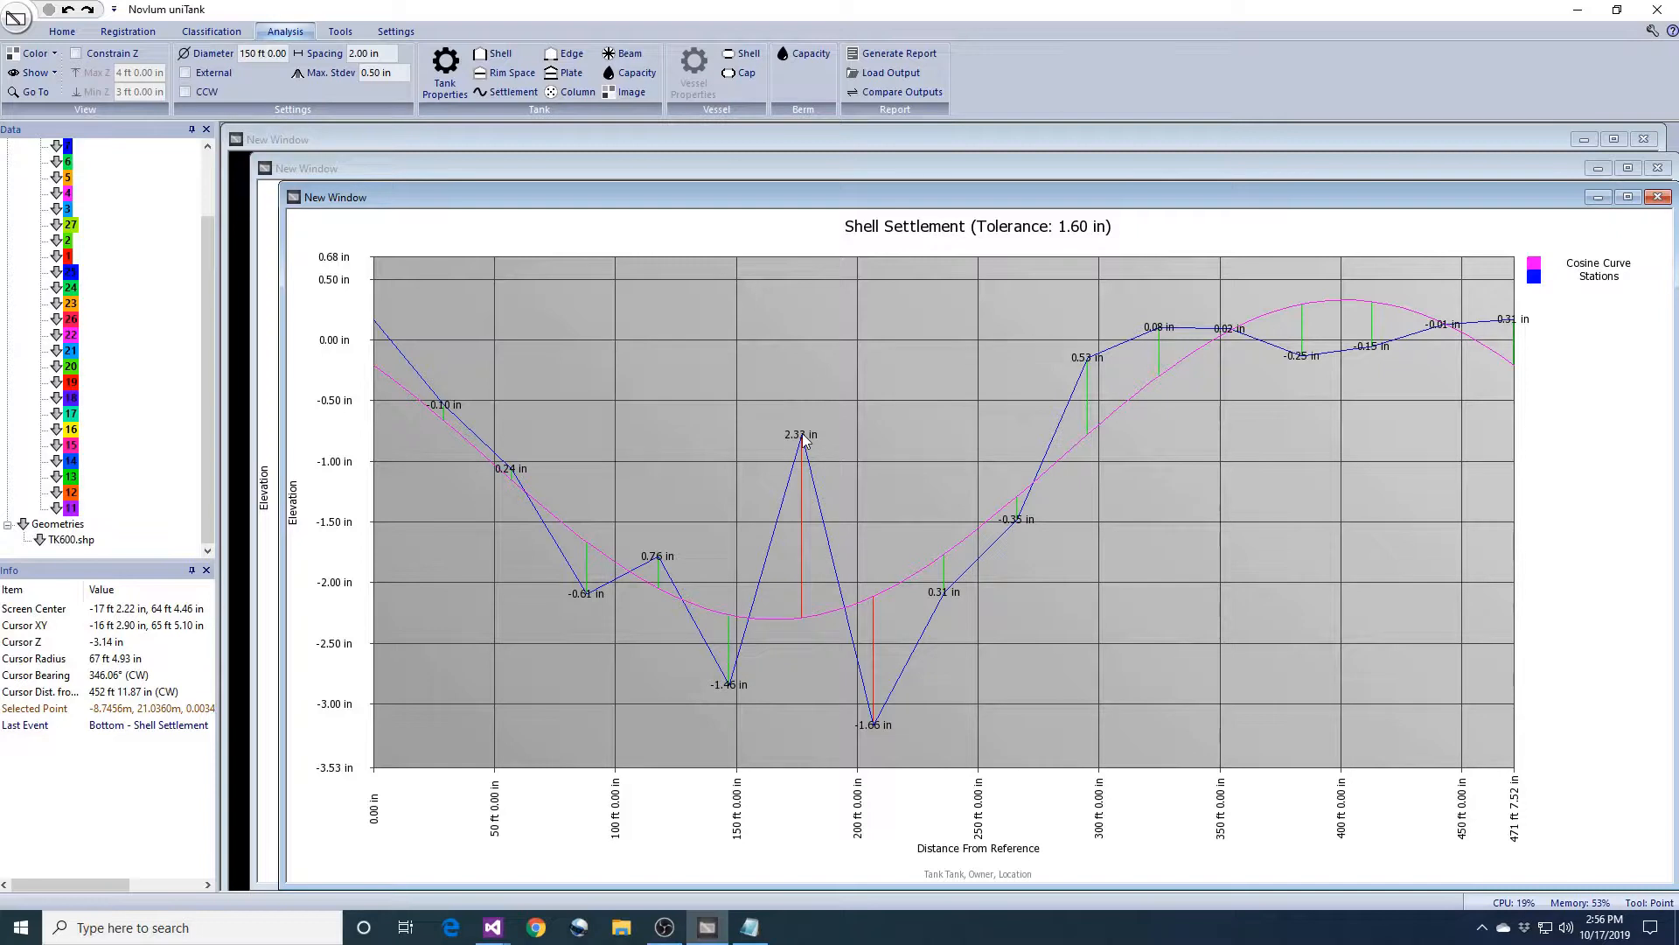
{"action": "left_click", "coordinate": [1657, 198]}
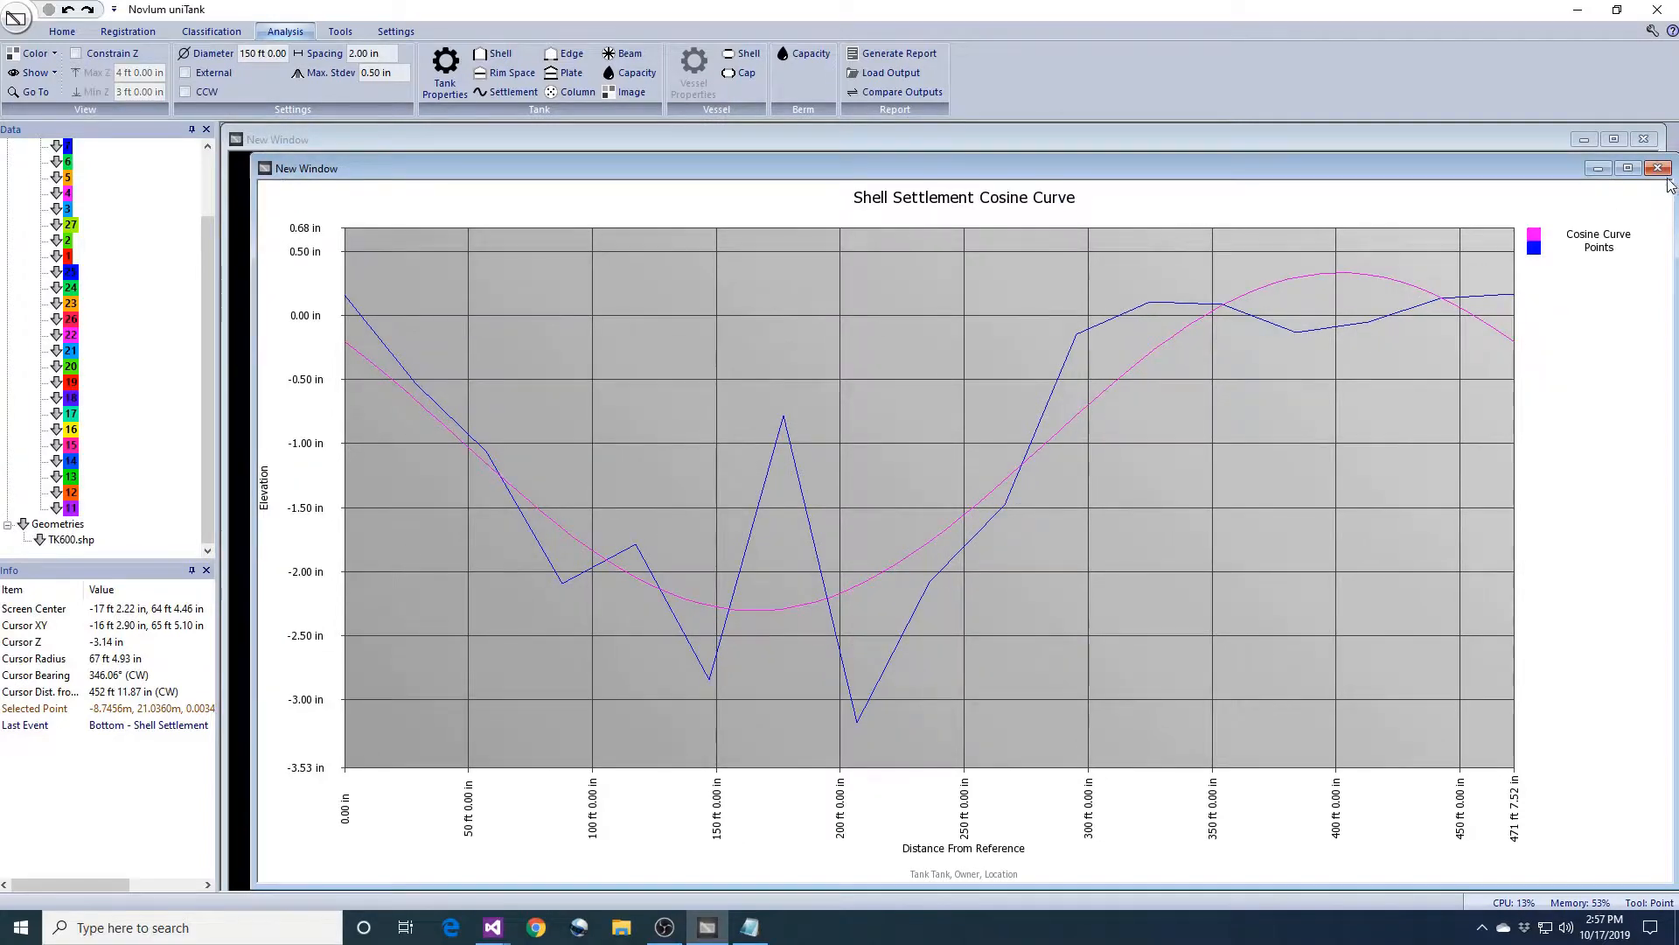
{"action": "left_click", "coordinate": [1664, 171]}
{"action": "left_click", "coordinate": [128, 31]}
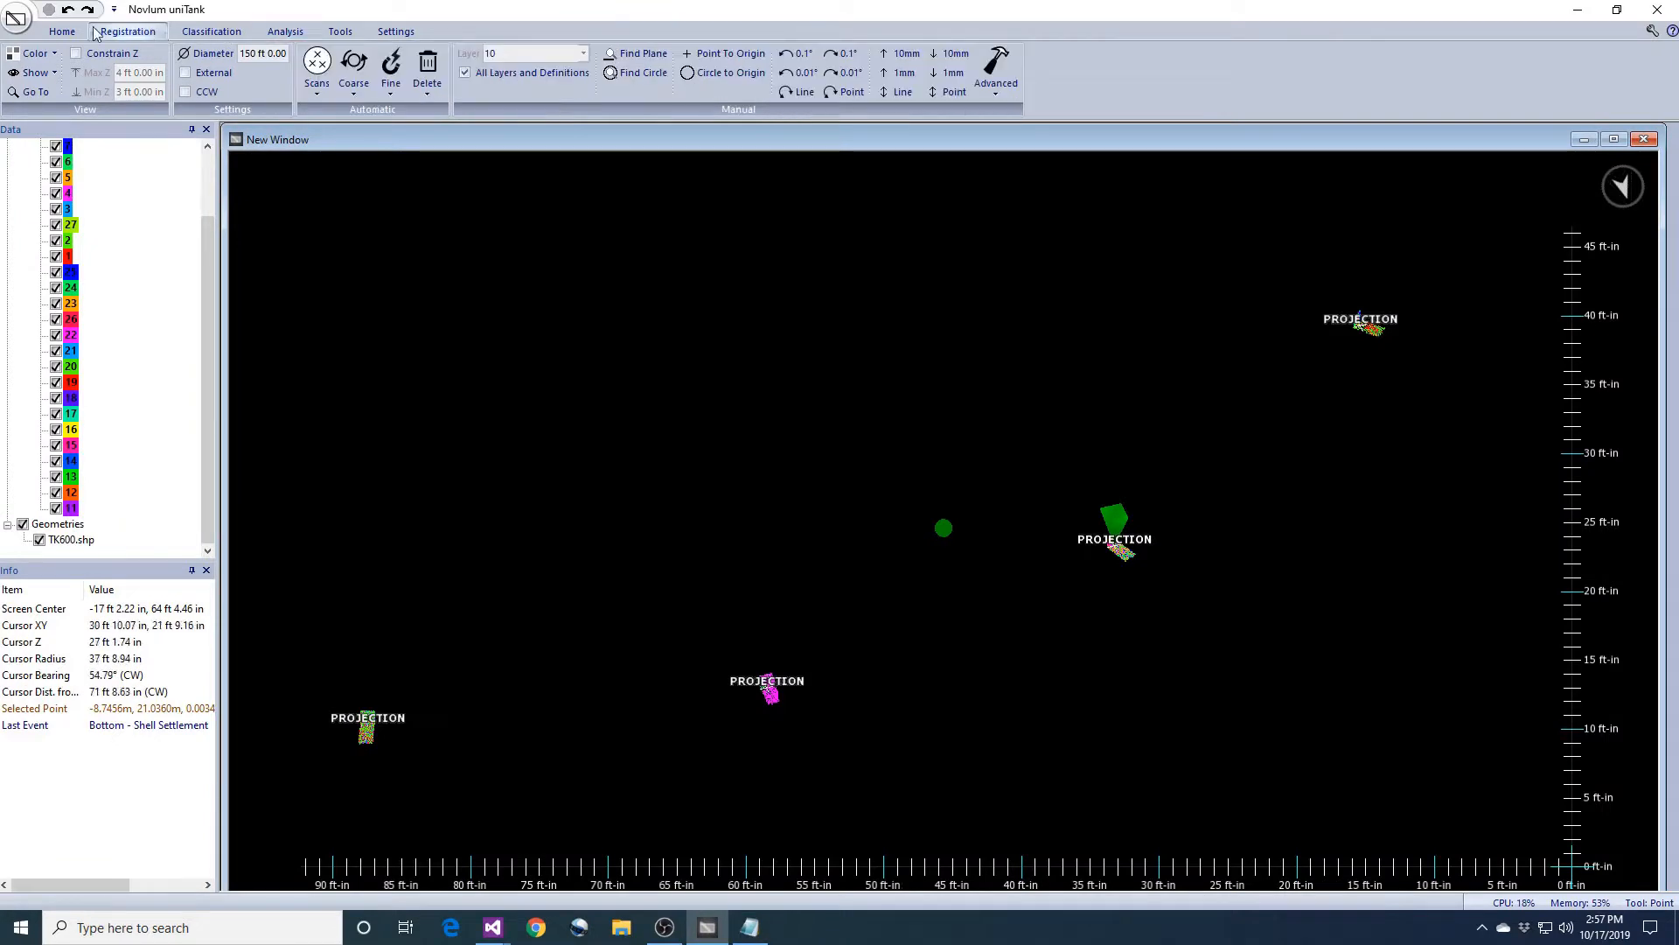
{"action": "left_click", "coordinate": [202, 33]}
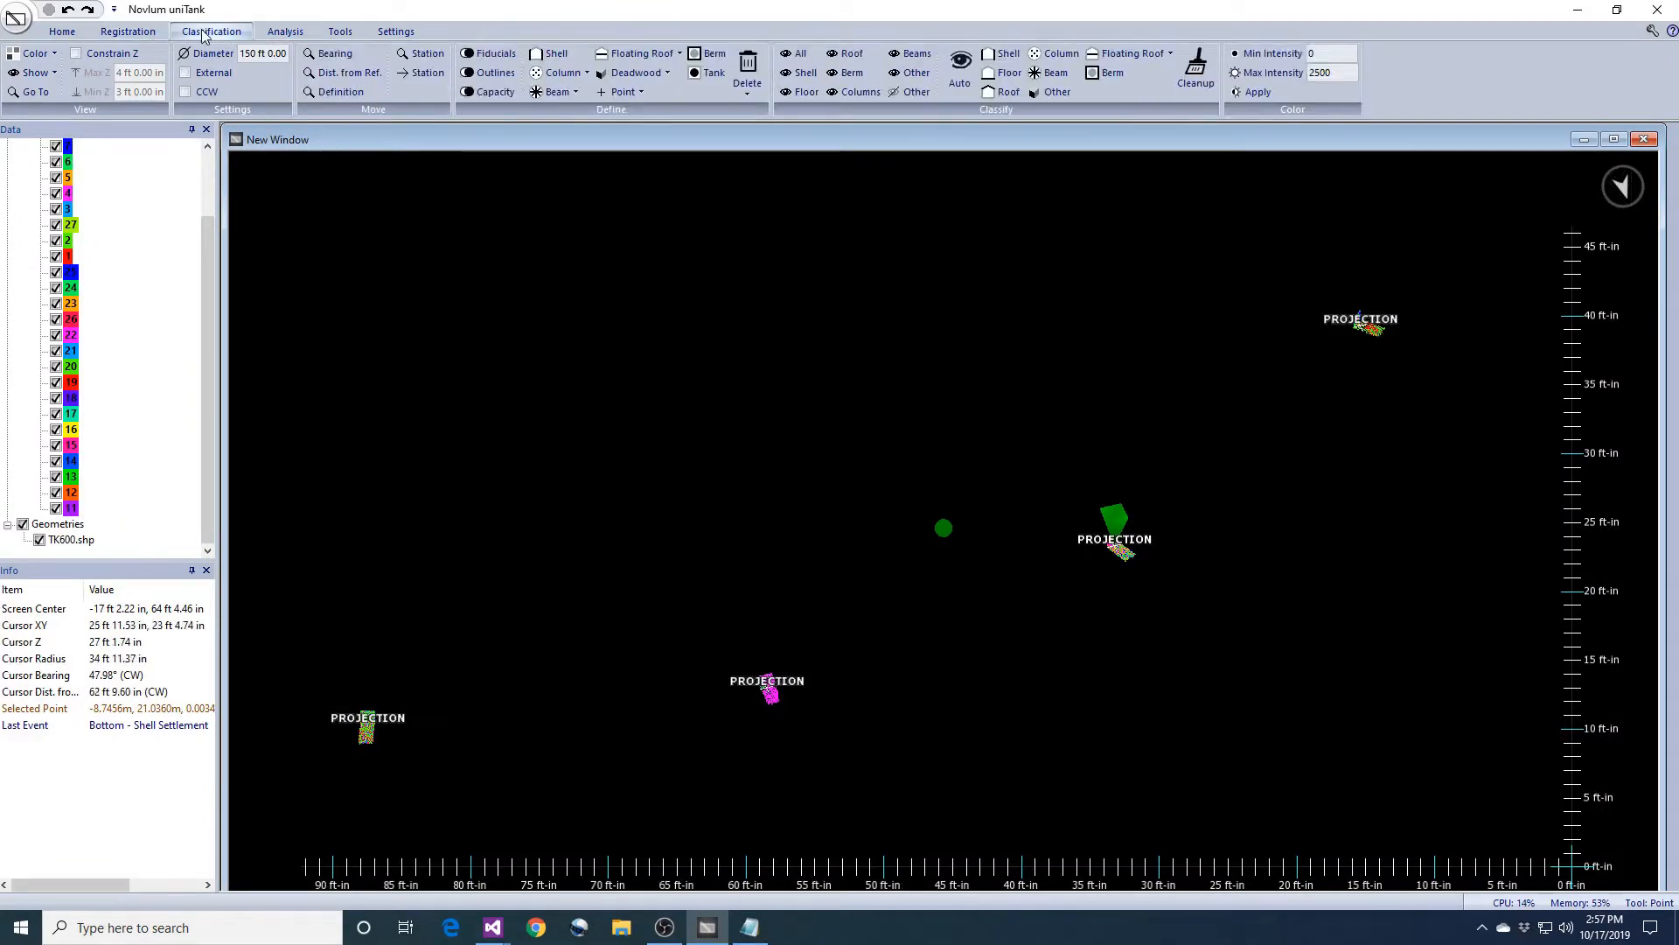
- Centre the view 180 ft clockwise from the tank reference and close in on the projection at that station
{"action": "left_click", "coordinate": [331, 77]}
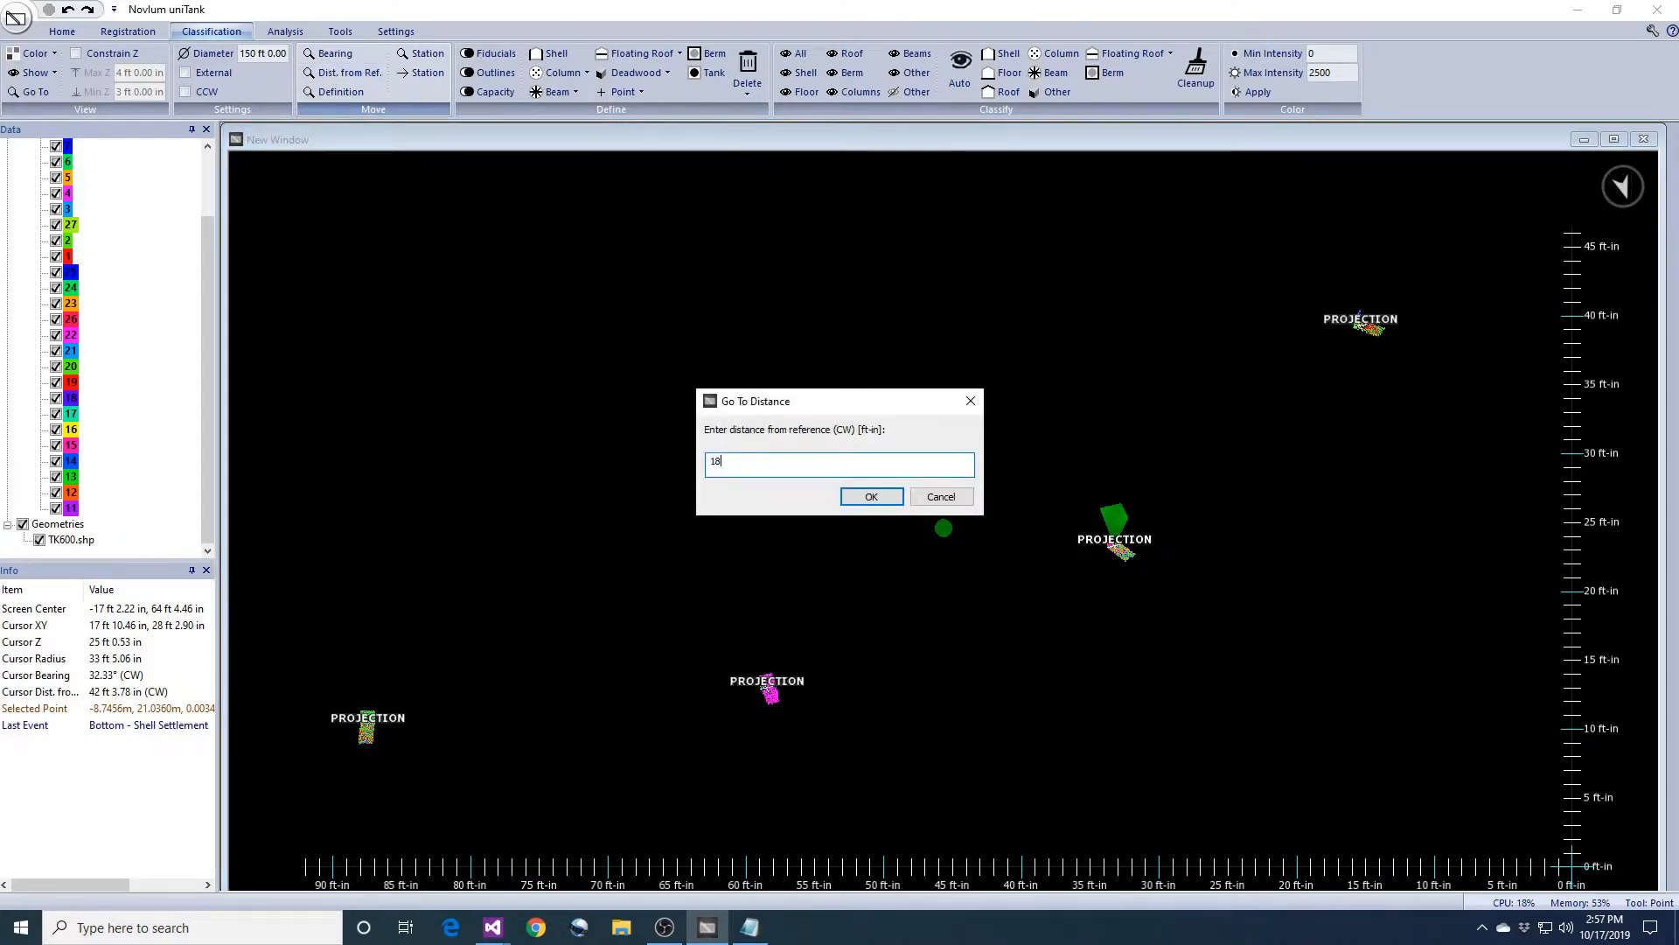
{"action": "type", "text": "180"}
{"action": "key", "text": "Return"}
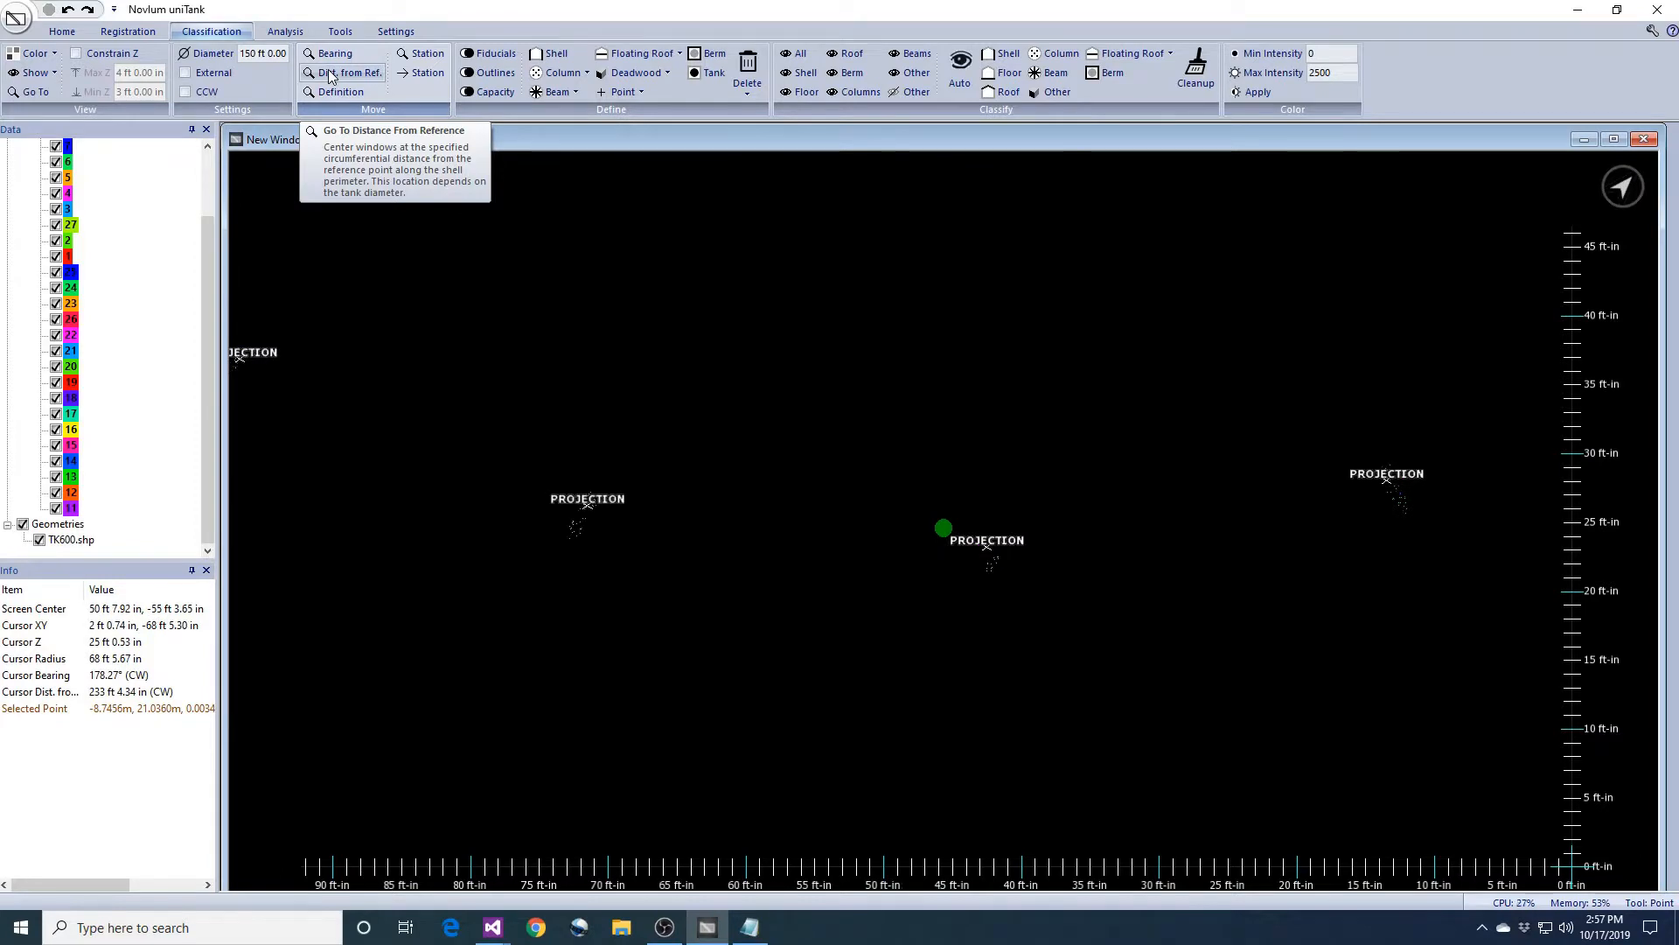
{"action": "middle_click_drag", "start_coordinate": [1015, 509], "coordinate": [1052, 658]}
{"action": "scroll", "coordinate": [1033, 582], "scroll_direction": "up", "scroll_amount": 5}
{"action": "mouse_move", "coordinate": [1033, 581]}
{"action": "middle_mouse_down"}
{"action": "mouse_move", "coordinate": [1088, 705]}
{"action": "mouse_move", "coordinate": [1087, 563]}
{"action": "mouse_move", "coordinate": [1125, 469]}
{"action": "mouse_move", "coordinate": [1149, 489]}
{"action": "mouse_move", "coordinate": [1155, 697]}
{"action": "middle_mouse_up"}
{"action": "scroll", "coordinate": [1106, 595], "scroll_direction": "up", "scroll_amount": 3}
{"action": "middle_click_drag", "start_coordinate": [1106, 595], "coordinate": [1088, 581]}
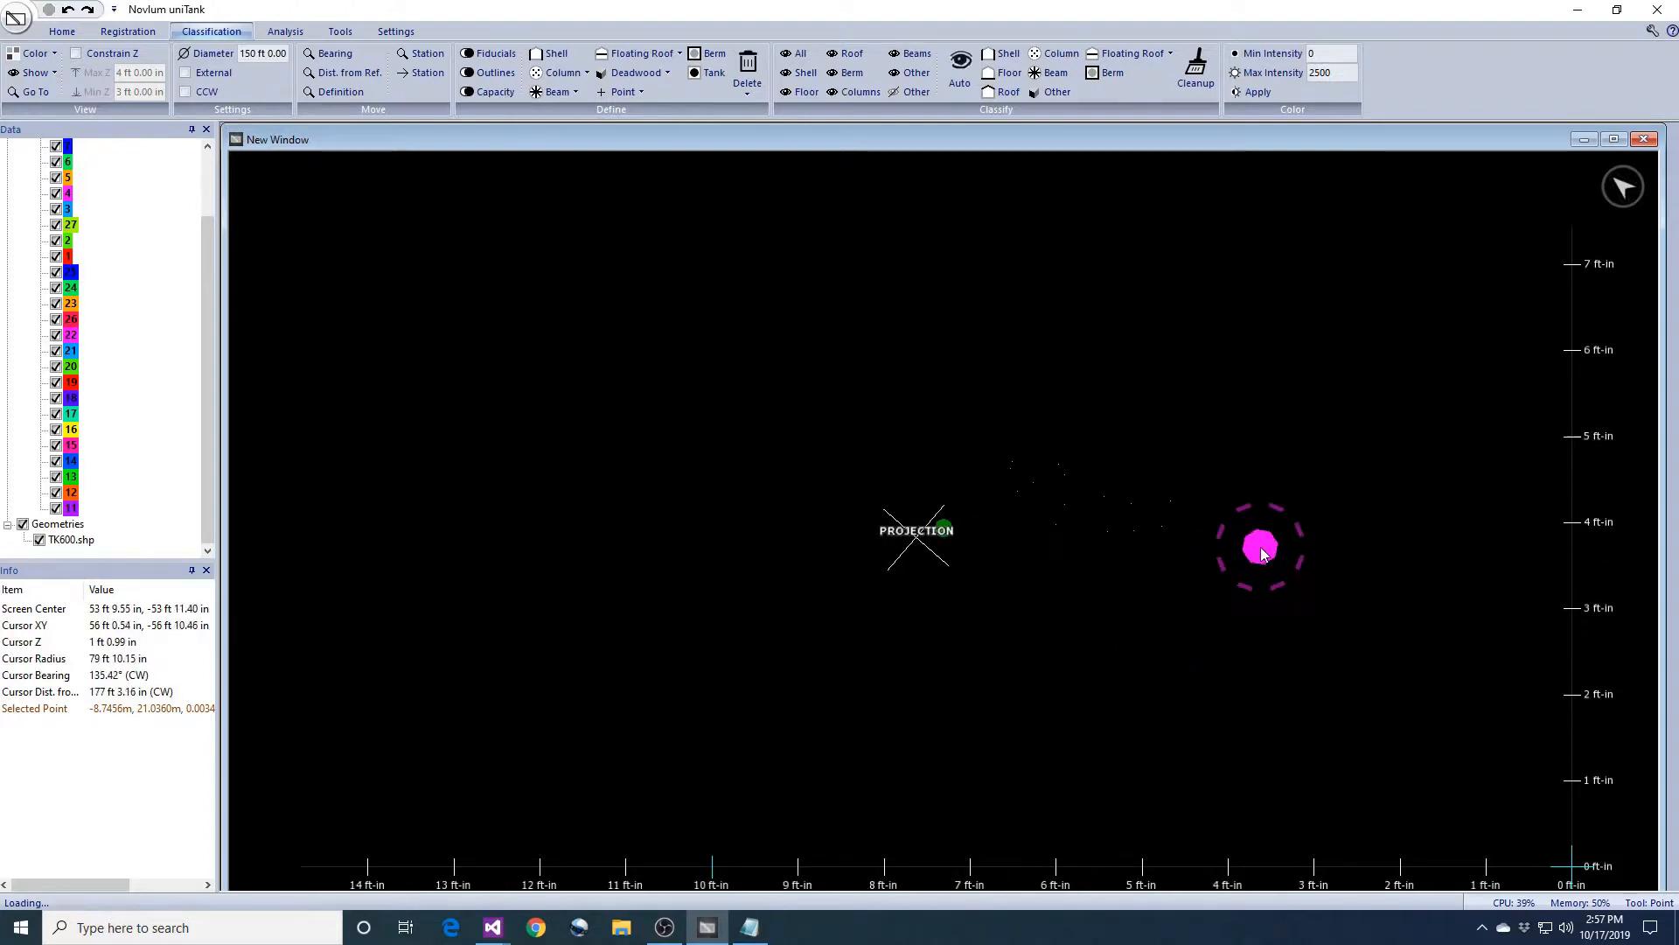
- Select a rectangle of about 2.9 ft² along the shell beside the projection and unhide the points inside it
{"action": "mouse_move", "coordinate": [1262, 553]}
{"action": "middle_mouse_down"}
{"action": "mouse_move", "coordinate": [1173, 485]}
{"action": "mouse_move", "coordinate": [1183, 436]}
{"action": "mouse_move", "coordinate": [1109, 405]}
{"action": "mouse_move", "coordinate": [1162, 409]}
{"action": "mouse_move", "coordinate": [1185, 607]}
{"action": "mouse_move", "coordinate": [1163, 633]}
{"action": "mouse_move", "coordinate": [1075, 423]}
{"action": "mouse_move", "coordinate": [1155, 386]}
{"action": "mouse_move", "coordinate": [1162, 403]}
{"action": "mouse_move", "coordinate": [1010, 700]}
{"action": "middle_mouse_up"}
{"action": "key", "text": "p"}
{"action": "middle_click_drag", "start_coordinate": [1085, 573], "coordinate": [1072, 626]}
{"action": "key", "text": "r"}
{"action": "left_click_drag", "start_coordinate": [891, 427], "coordinate": [485, 638]}
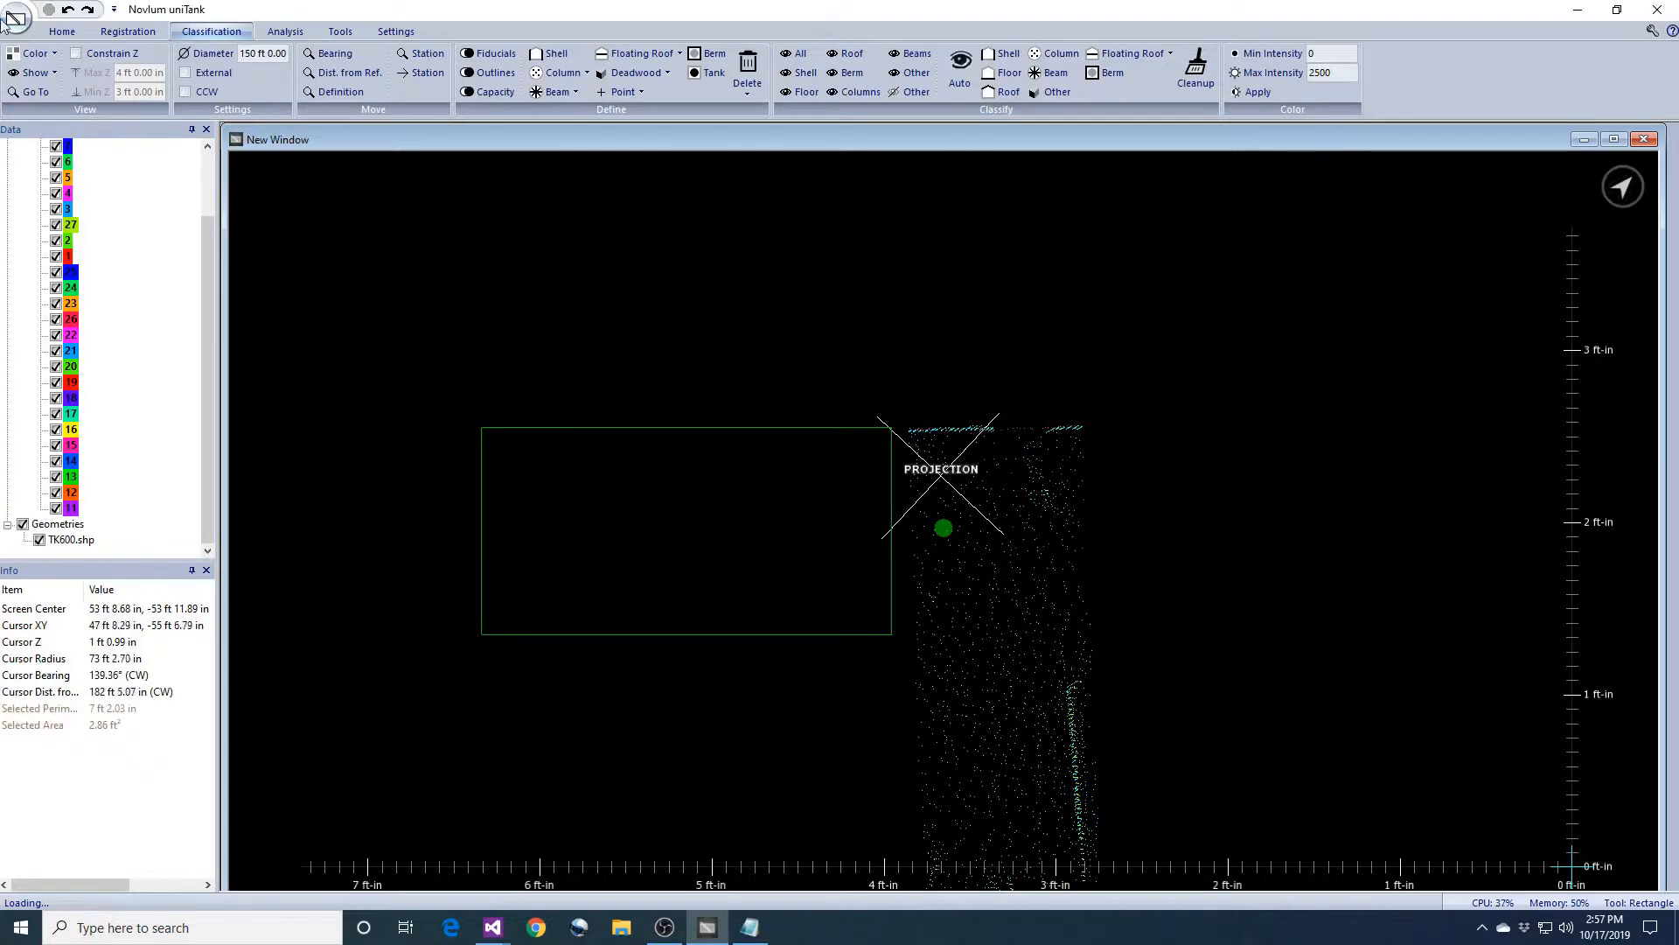
{"action": "left_click", "coordinate": [35, 74]}
{"action": "left_click", "coordinate": [61, 150]}
{"action": "left_click", "coordinate": [851, 552]}
{"action": "left_click", "coordinate": [929, 497]}
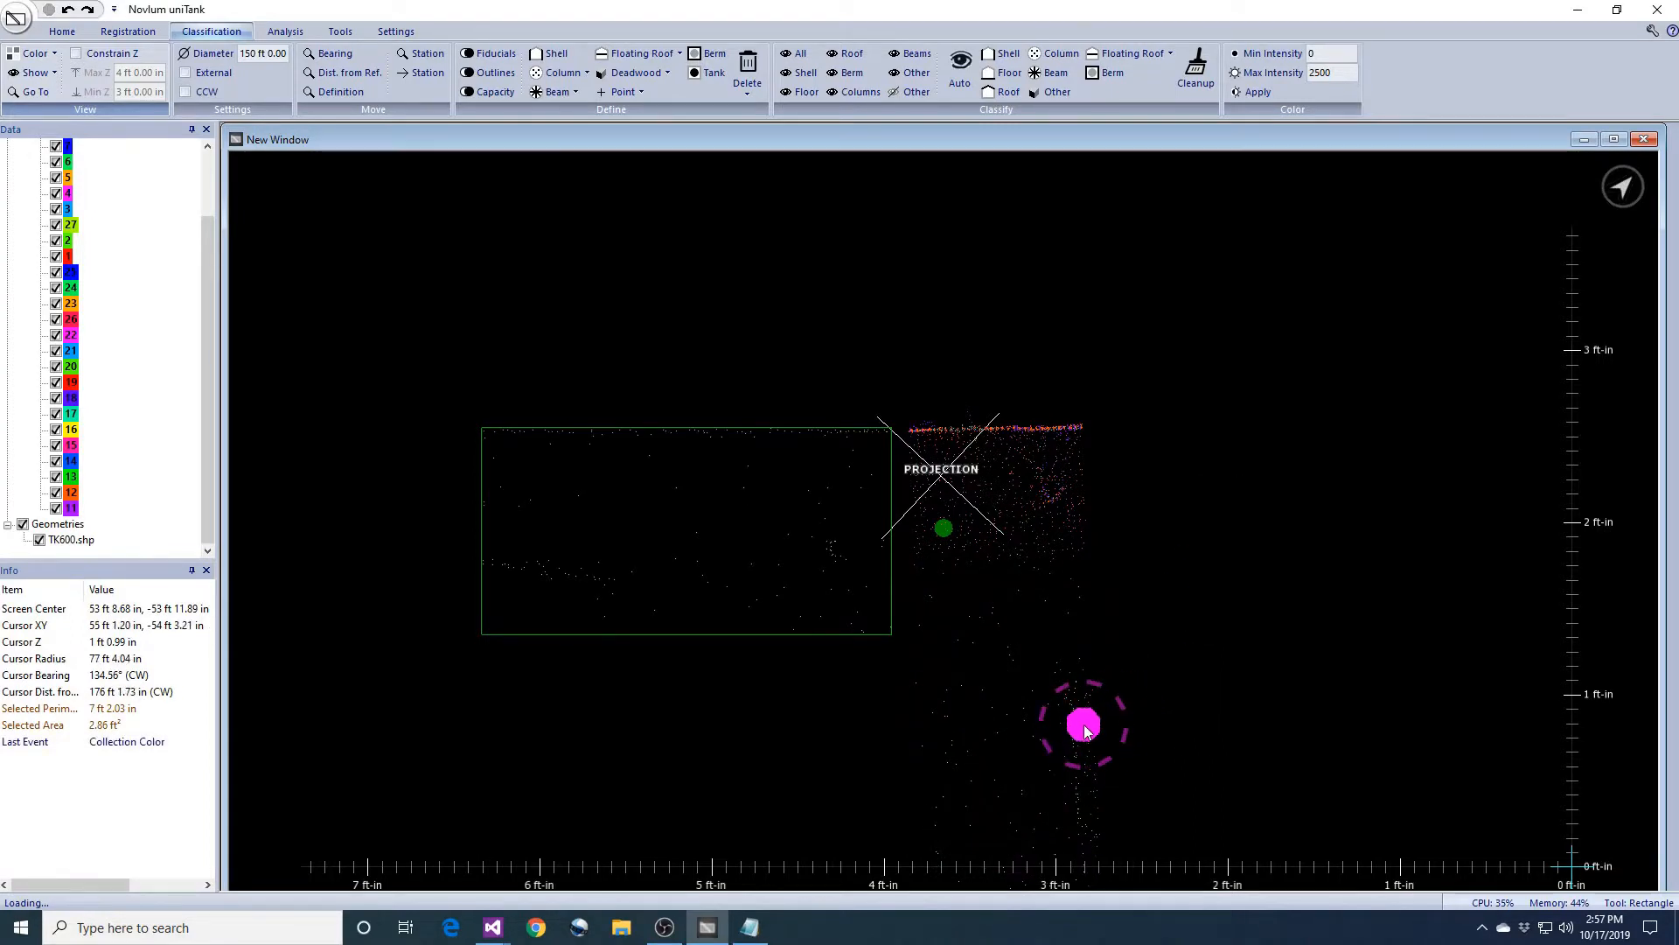
- Extend the exposed floor farther clockwise with a rectangle of about 3.1 ft² along the shell, unhiding its points from all layers
{"action": "mouse_move", "coordinate": [1027, 707]}
{"action": "middle_mouse_down"}
{"action": "mouse_move", "coordinate": [1047, 606]}
{"action": "mouse_move", "coordinate": [1032, 533]}
{"action": "mouse_move", "coordinate": [1048, 569]}
{"action": "mouse_move", "coordinate": [1038, 621]}
{"action": "mouse_move", "coordinate": [1002, 503]}
{"action": "mouse_move", "coordinate": [1037, 499]}
{"action": "mouse_move", "coordinate": [1040, 713]}
{"action": "mouse_move", "coordinate": [1188, 670]}
{"action": "middle_mouse_up"}
{"action": "mouse_move", "coordinate": [1012, 422]}
{"action": "left_mouse_down"}
{"action": "mouse_move", "coordinate": [923, 548]}
{"action": "mouse_move", "coordinate": [574, 629]}
{"action": "left_mouse_up"}
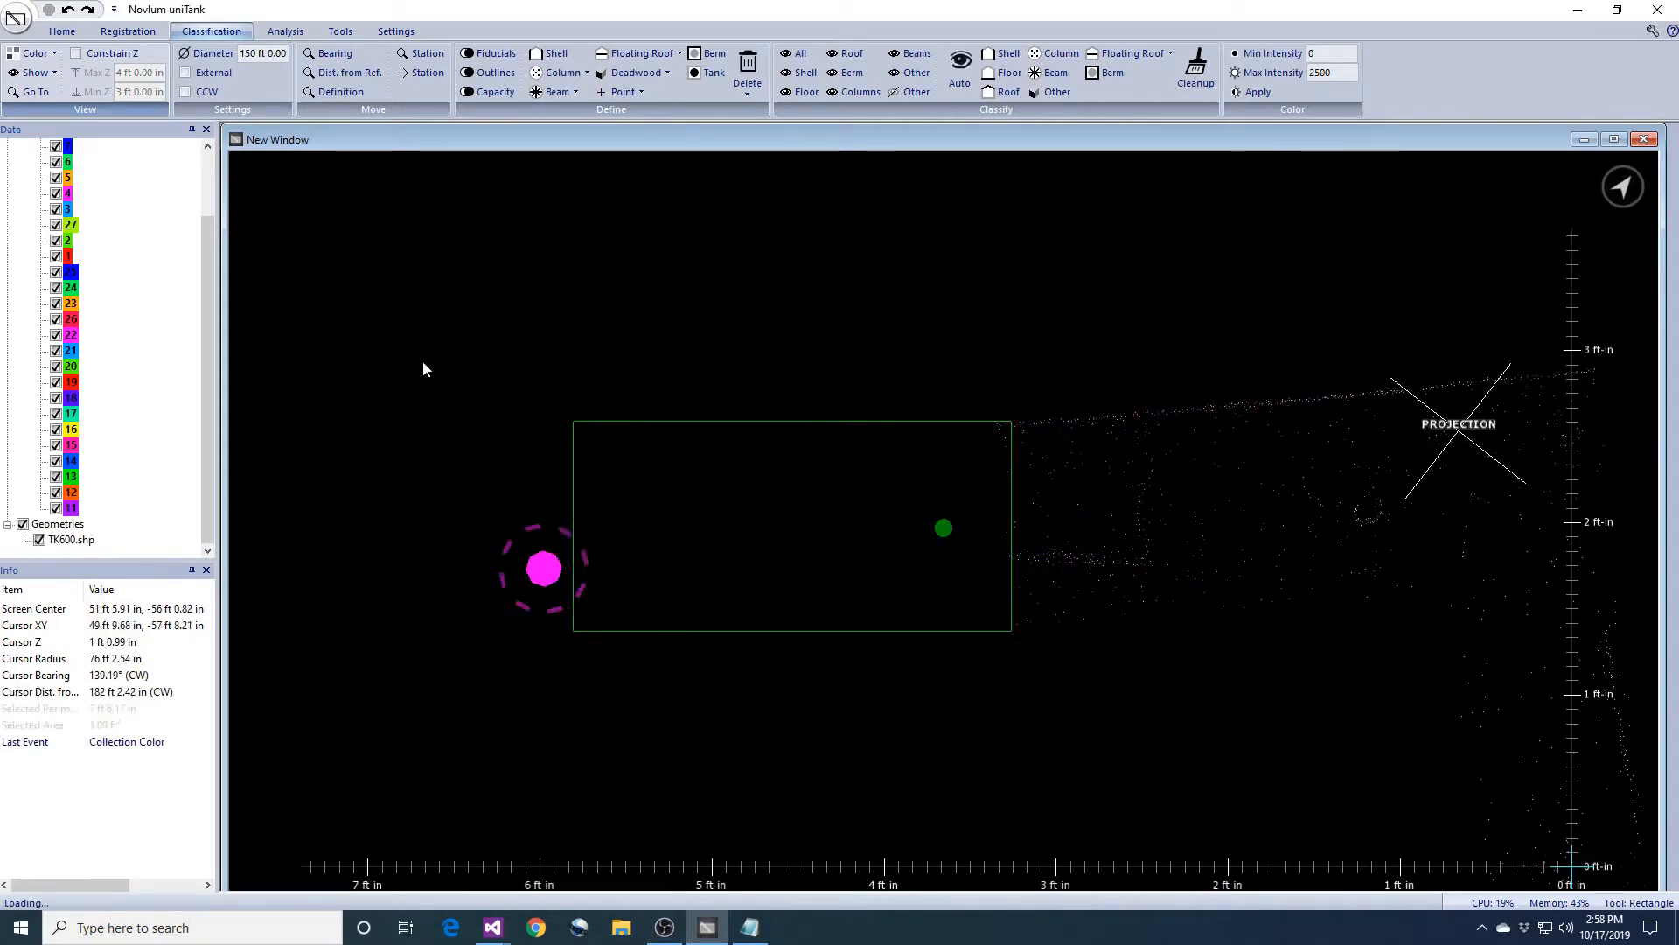
{"action": "left_click", "coordinate": [39, 74]}
{"action": "left_click", "coordinate": [78, 151]}
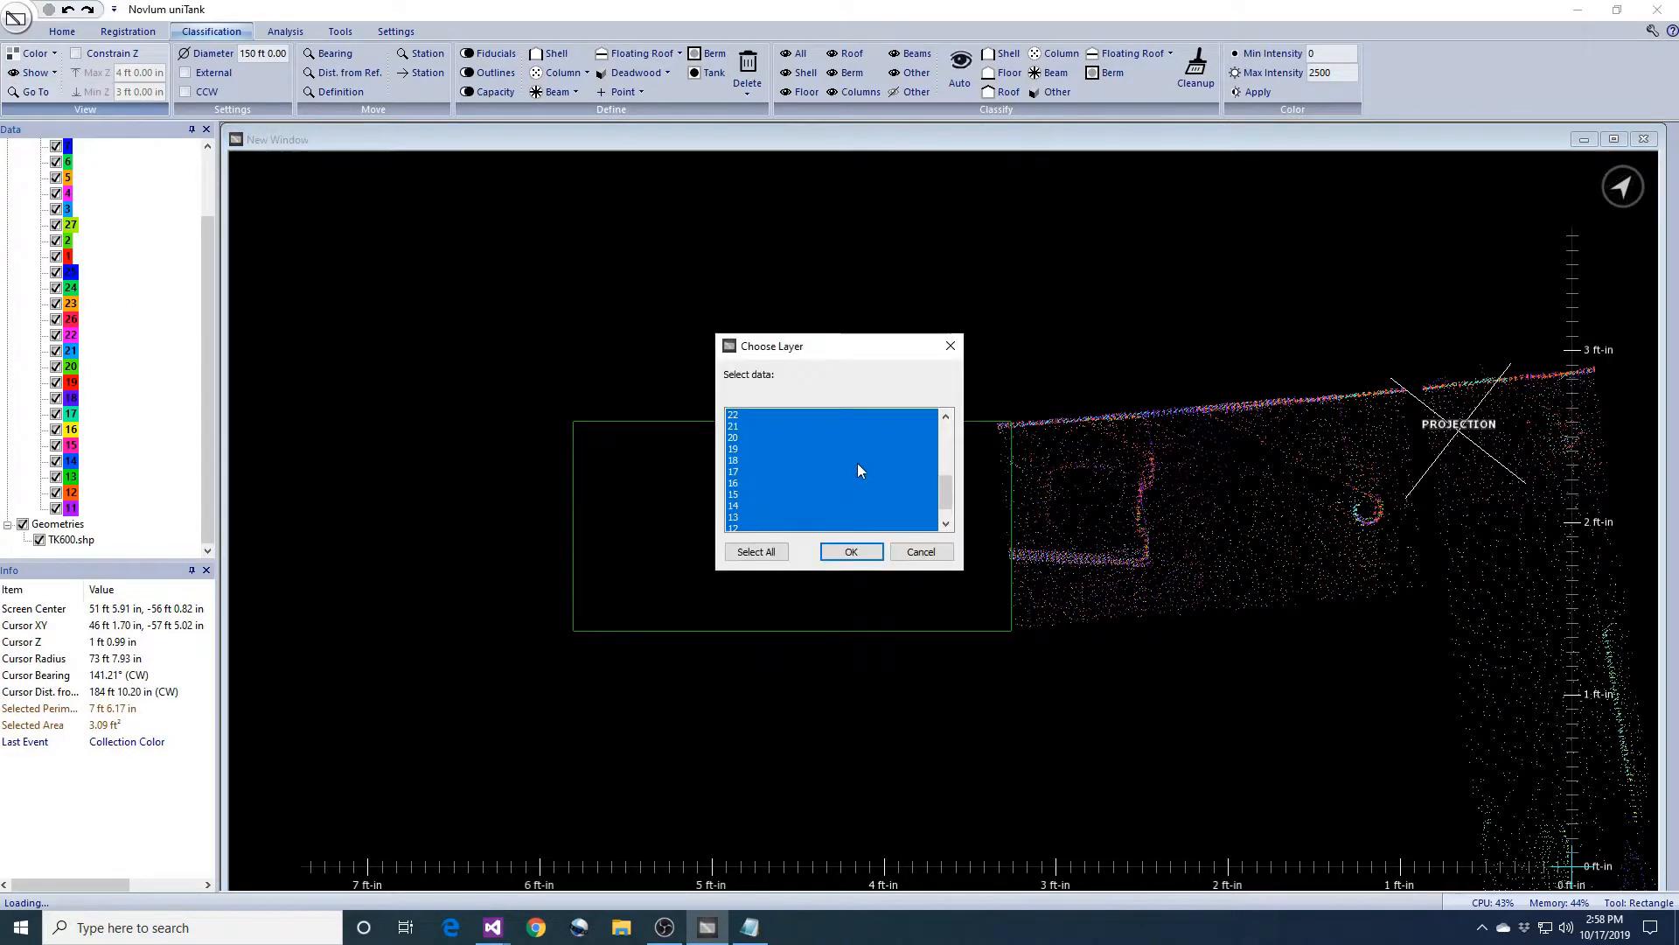
{"action": "left_click", "coordinate": [851, 551]}
{"action": "left_click", "coordinate": [926, 498]}
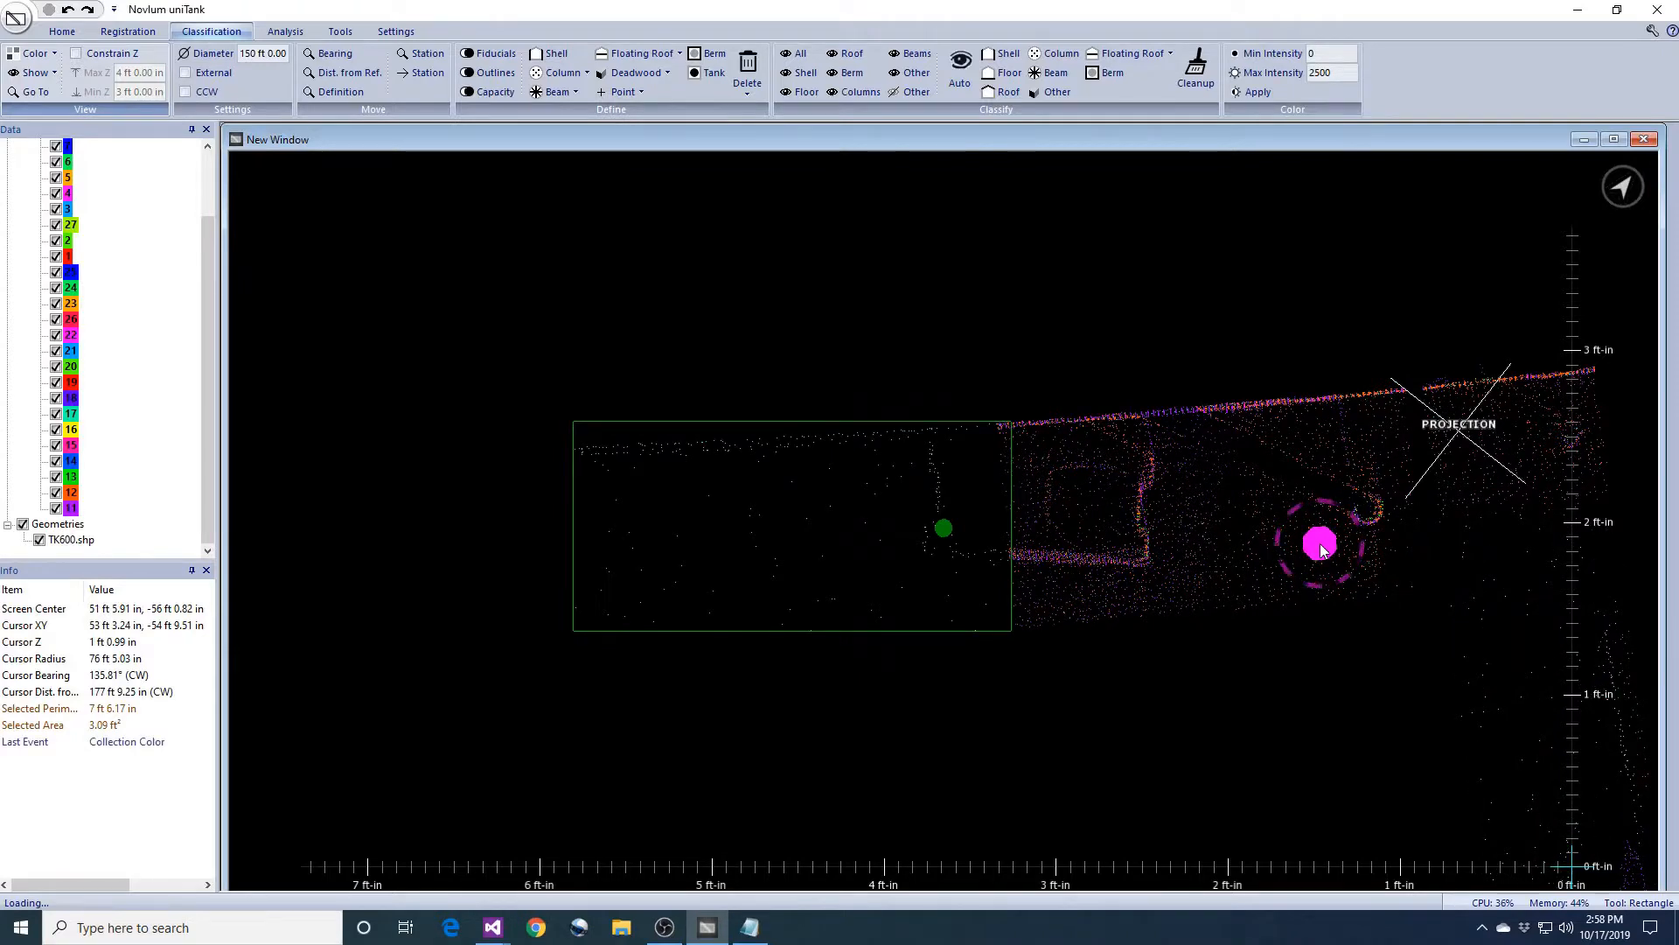
- Unhide the floor points on the counterclockwise side of the projection within a rectangle of about 6.9 ft²
{"action": "mouse_move", "coordinate": [1239, 619]}
{"action": "middle_mouse_down"}
{"action": "mouse_move", "coordinate": [1243, 446]}
{"action": "mouse_move", "coordinate": [1321, 389]}
{"action": "mouse_move", "coordinate": [1376, 376]}
{"action": "mouse_move", "coordinate": [1378, 637]}
{"action": "mouse_move", "coordinate": [1221, 395]}
{"action": "mouse_move", "coordinate": [1236, 475]}
{"action": "mouse_move", "coordinate": [1168, 754]}
{"action": "mouse_move", "coordinate": [1074, 654]}
{"action": "middle_mouse_up"}
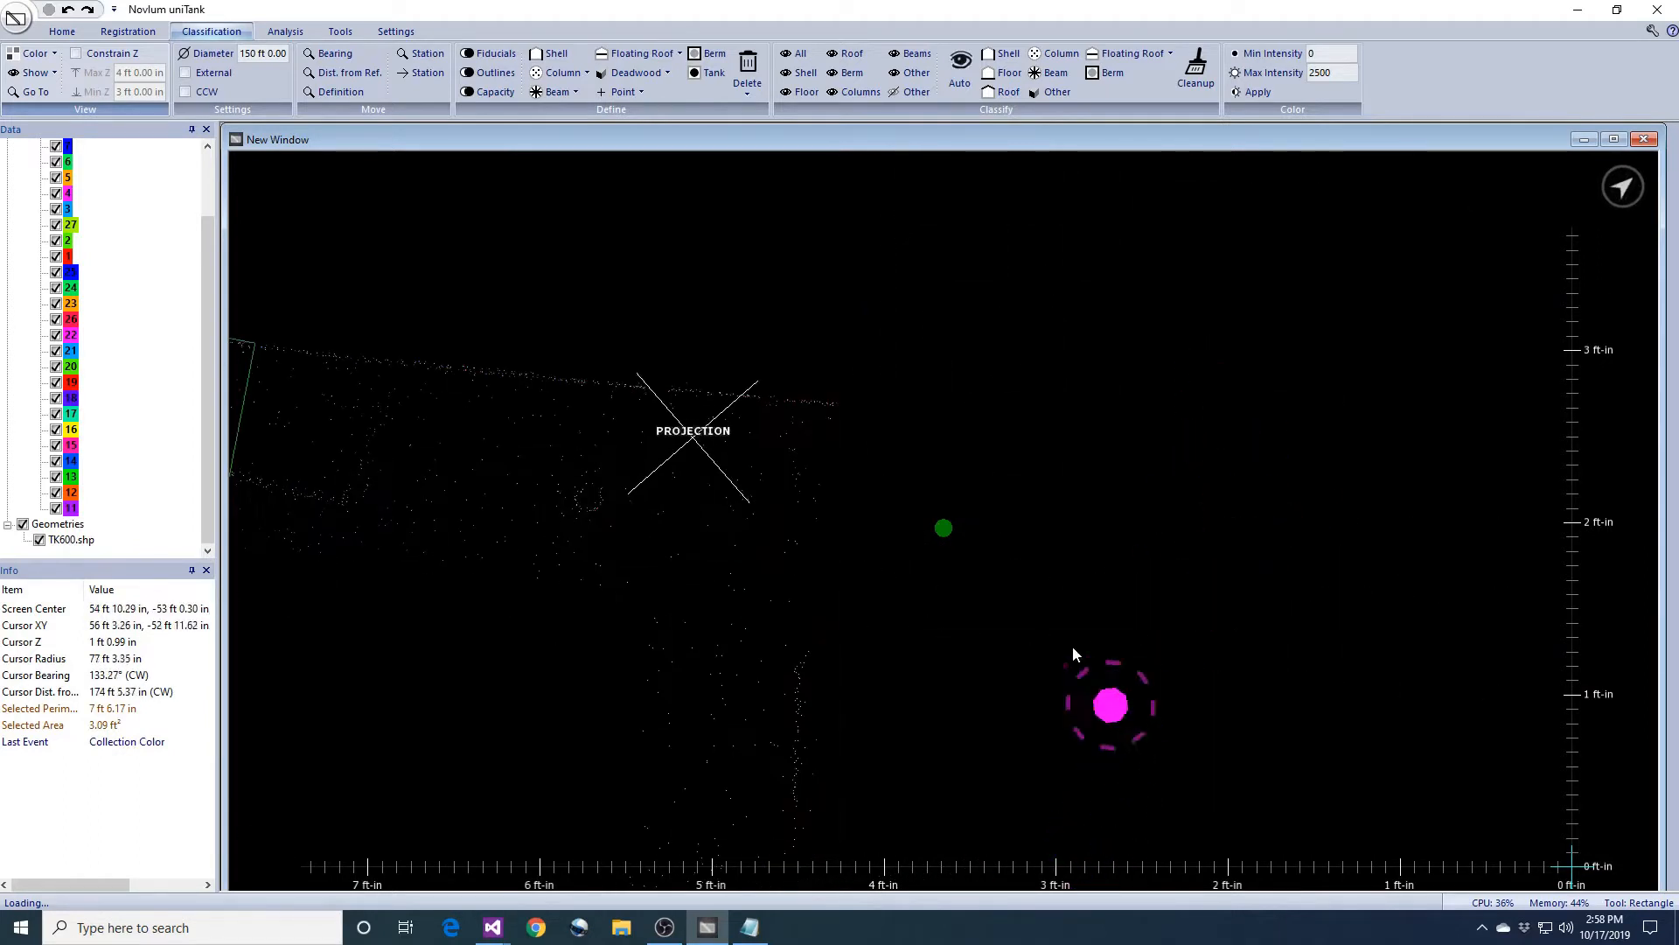
{"action": "left_click_drag", "start_coordinate": [837, 385], "coordinate": [1574, 662]}
{"action": "left_click", "coordinate": [32, 72]}
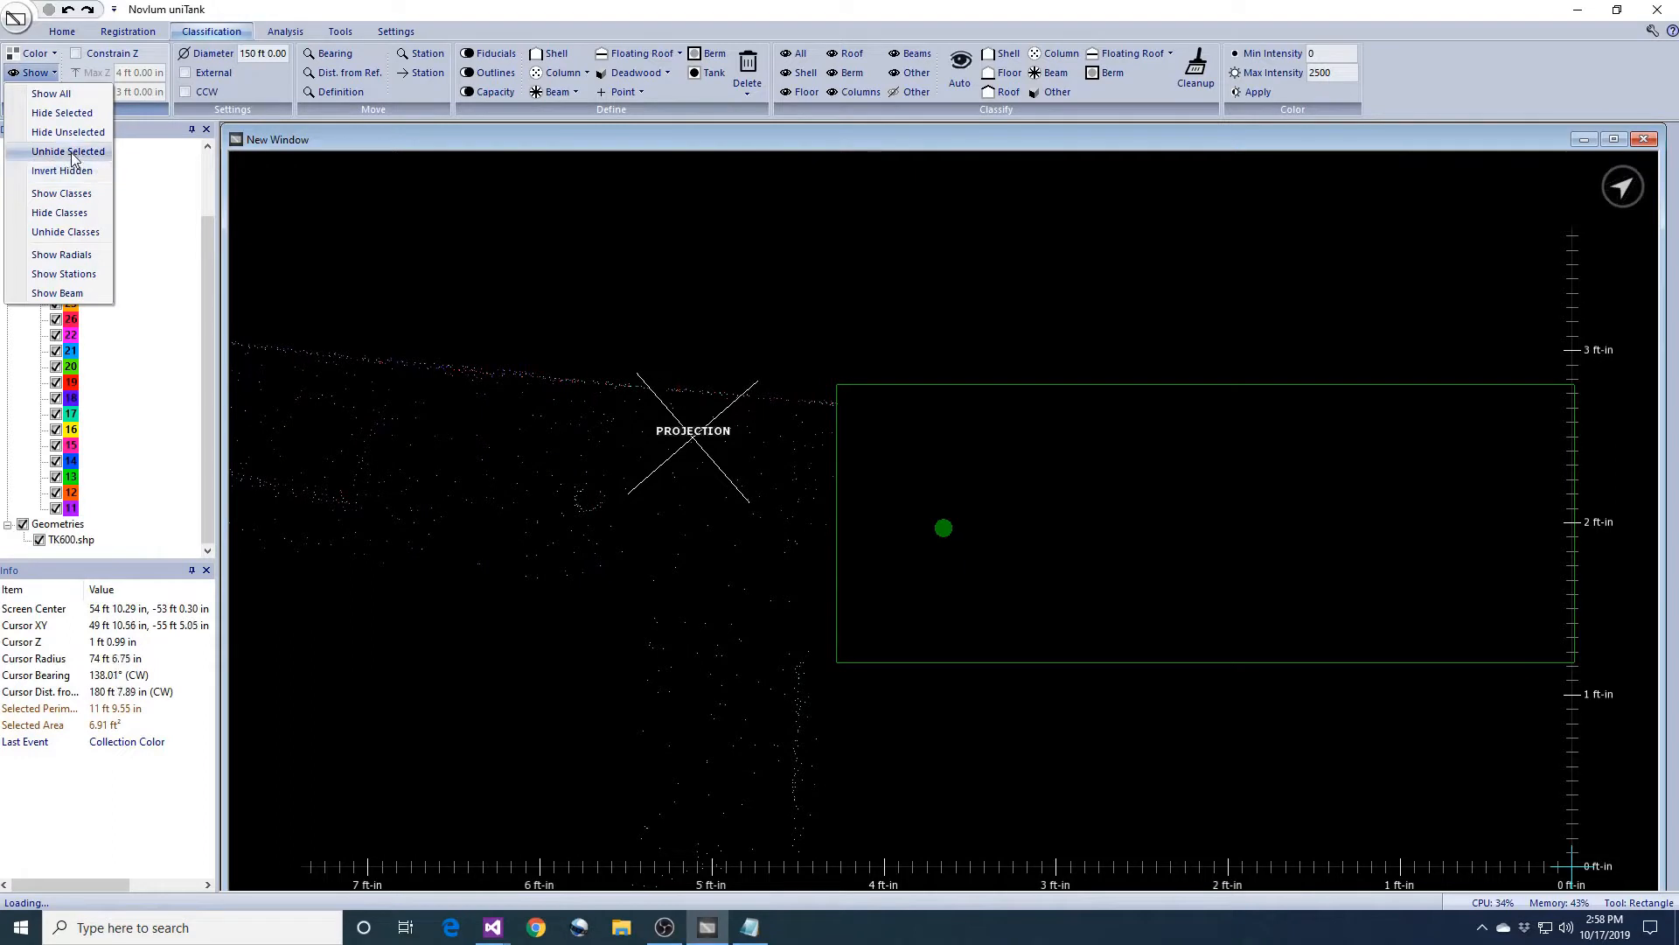
{"action": "left_click", "coordinate": [70, 152]}
{"action": "left_click", "coordinate": [855, 551]}
{"action": "left_click", "coordinate": [969, 488]}
{"action": "left_click", "coordinate": [1323, 475]}
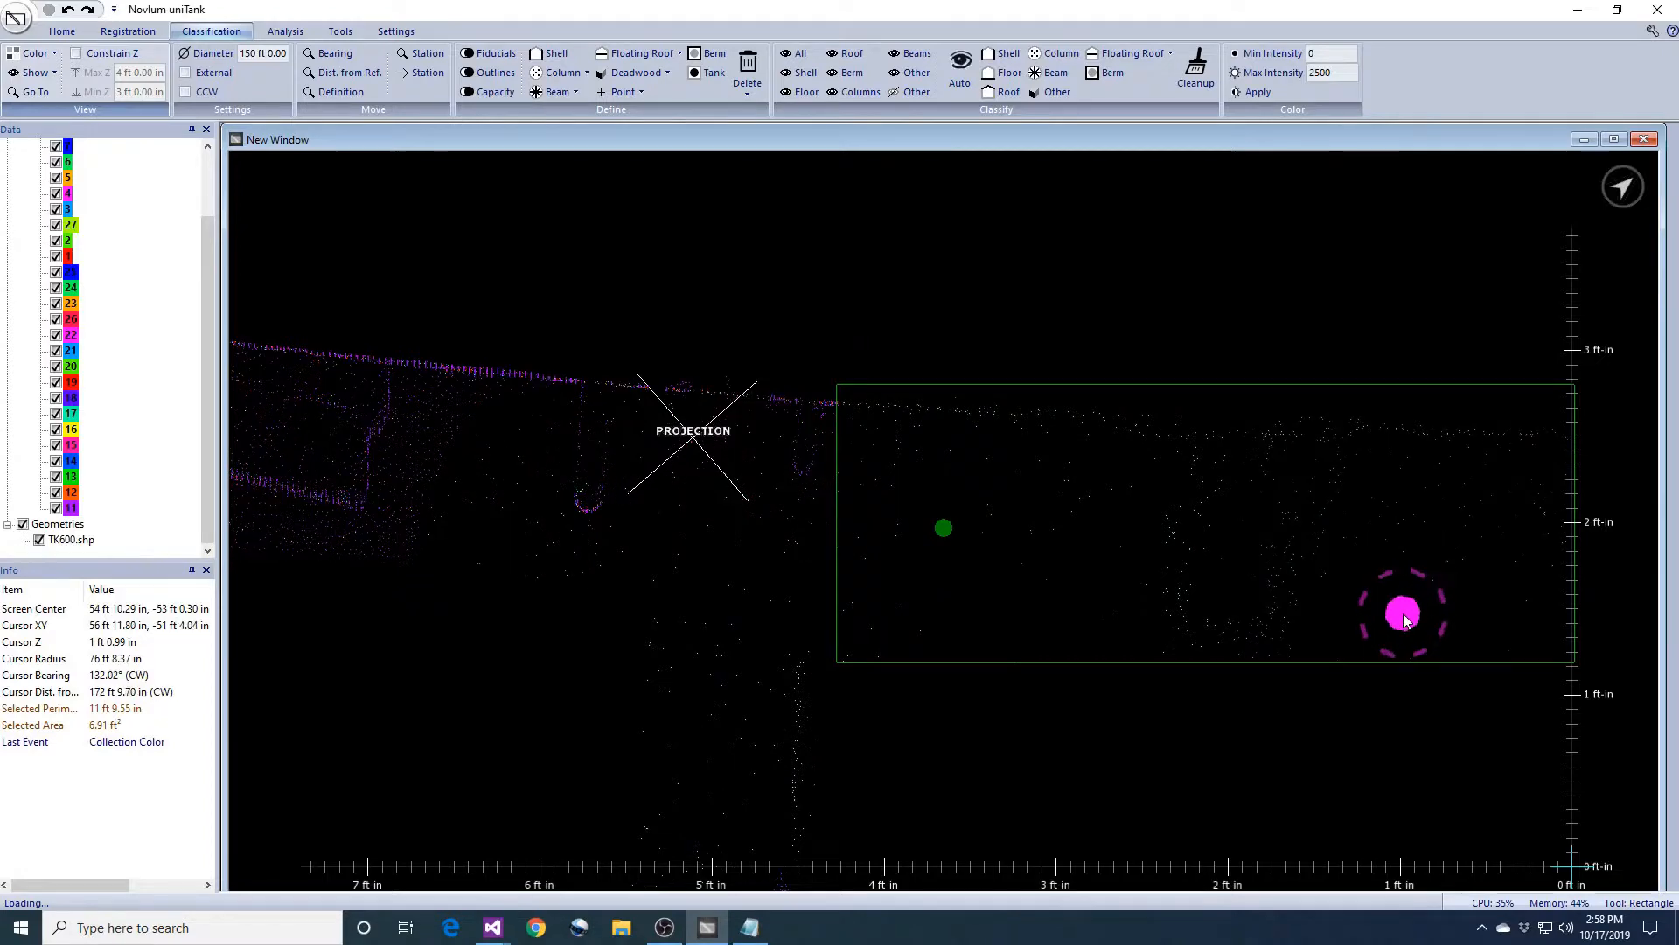
- Unhide points from Z -1 ft to 1 ft in a rectangle of about 7.4 ft² at the clockwise end of the exposed strip
{"action": "mouse_move", "coordinate": [1351, 616]}
{"action": "middle_mouse_down"}
{"action": "mouse_move", "coordinate": [1344, 476]}
{"action": "mouse_move", "coordinate": [1413, 437]}
{"action": "mouse_move", "coordinate": [997, 483]}
{"action": "mouse_move", "coordinate": [1058, 454]}
{"action": "mouse_move", "coordinate": [1082, 490]}
{"action": "mouse_move", "coordinate": [1151, 480]}
{"action": "mouse_move", "coordinate": [1196, 449]}
{"action": "mouse_move", "coordinate": [1205, 476]}
{"action": "mouse_move", "coordinate": [1077, 690]}
{"action": "mouse_move", "coordinate": [1046, 671]}
{"action": "mouse_move", "coordinate": [1282, 611]}
{"action": "mouse_move", "coordinate": [1320, 622]}
{"action": "mouse_move", "coordinate": [1041, 520]}
{"action": "middle_mouse_up"}
{"action": "left_click_drag", "start_coordinate": [1071, 497], "coordinate": [723, 599]}
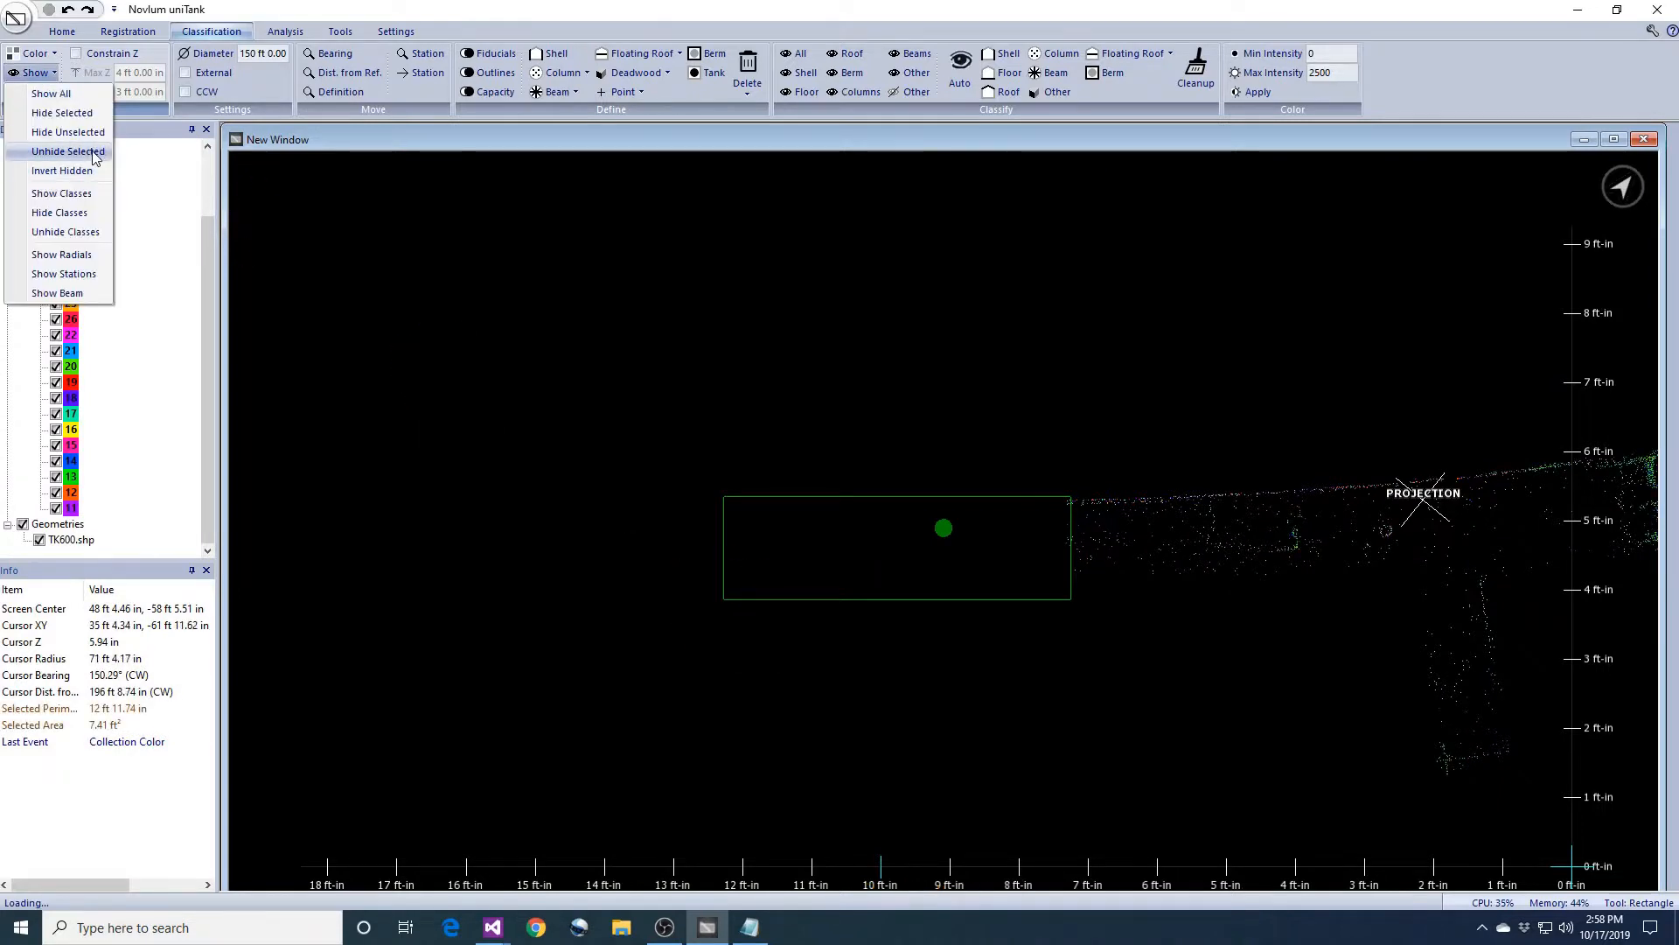
{"action": "left_click", "coordinate": [92, 152]}
{"action": "left_click", "coordinate": [859, 550]}
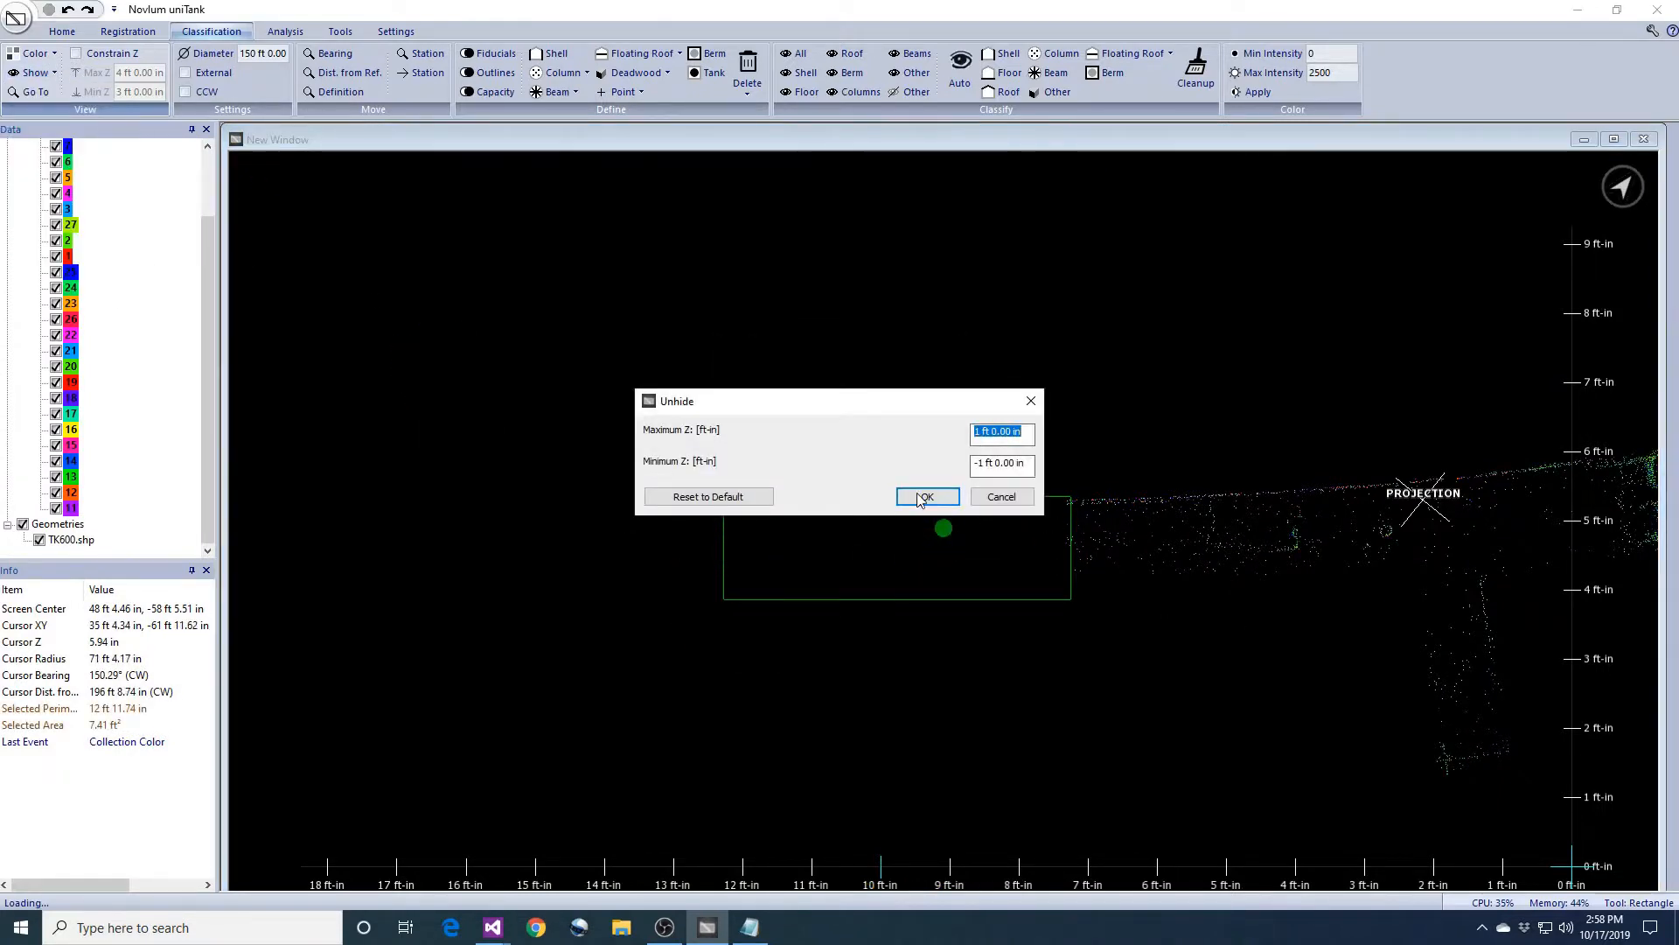
{"action": "left_click", "coordinate": [924, 496]}
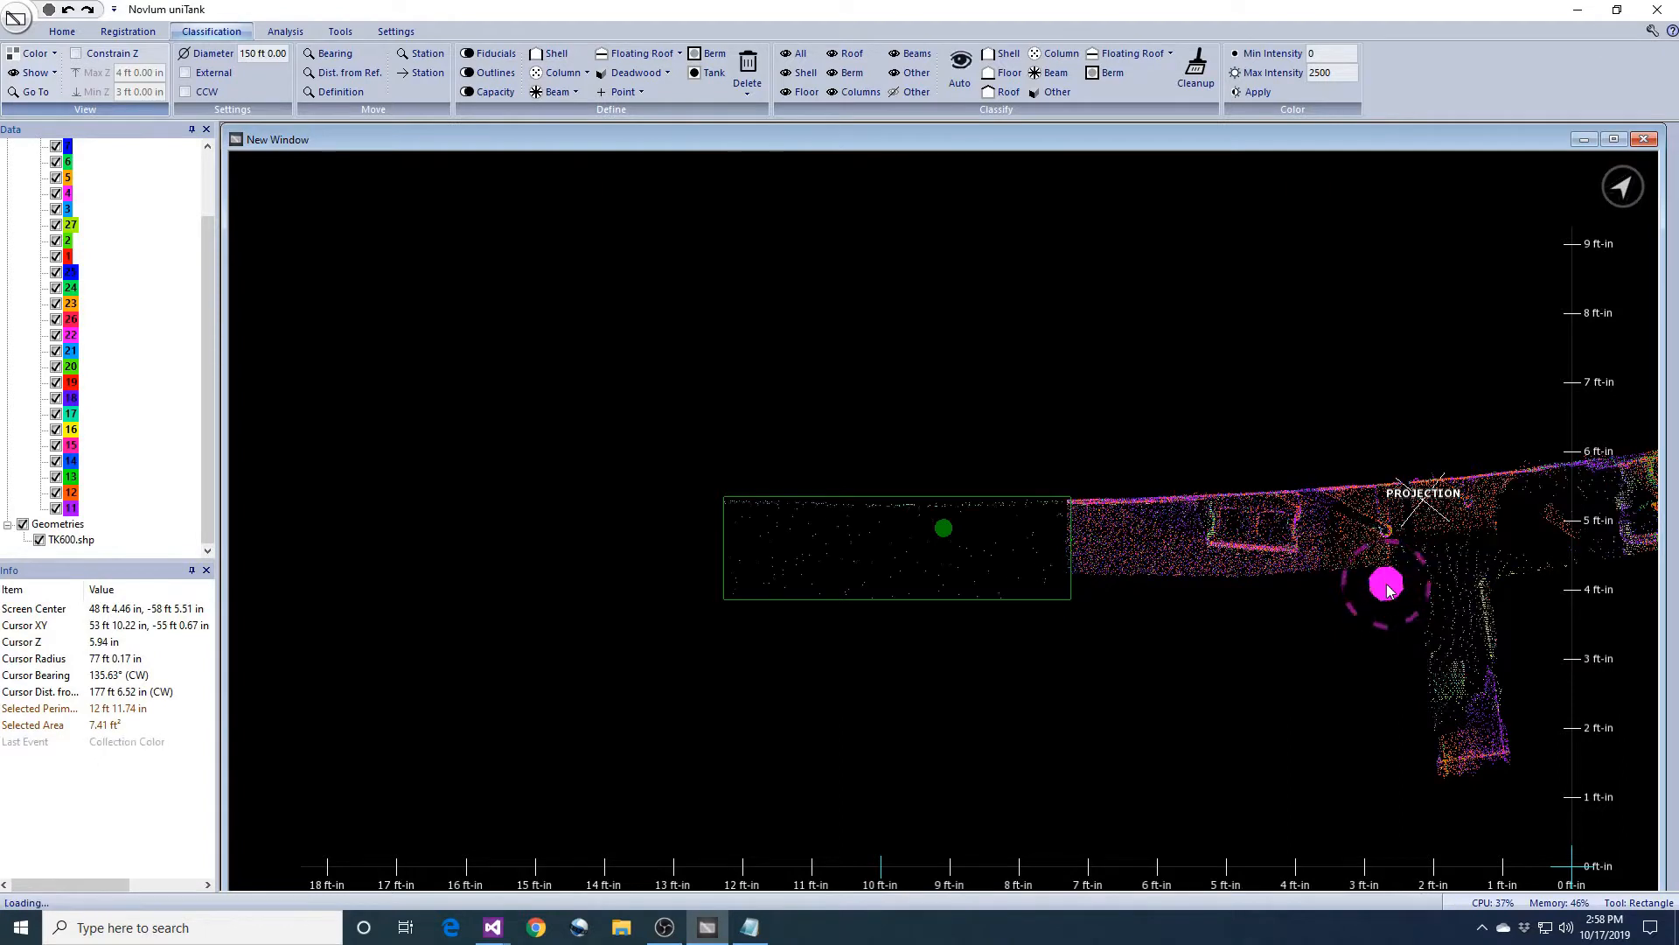
- Place a point on the newly exposed floor beside the shell and fit it with Find Plane at 2 in horizontal and 6 in vertical
{"action": "scroll", "coordinate": [1079, 607], "scroll_direction": "up", "scroll_amount": 2}
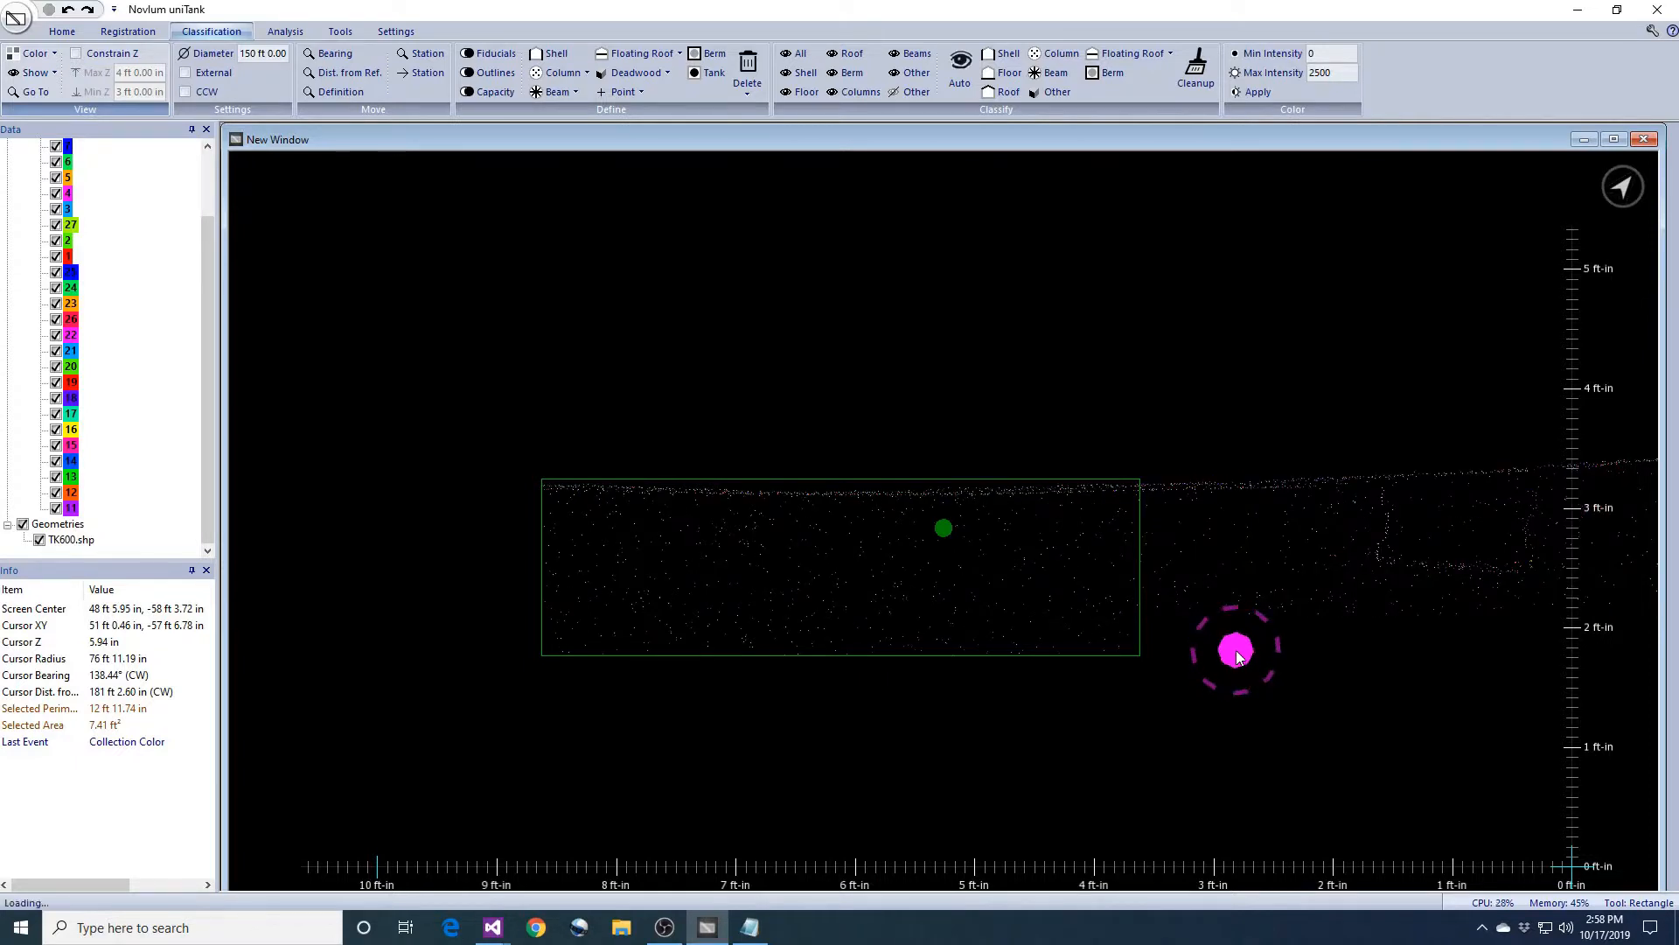
{"action": "middle_click_drag", "start_coordinate": [1235, 658], "coordinate": [821, 525]}
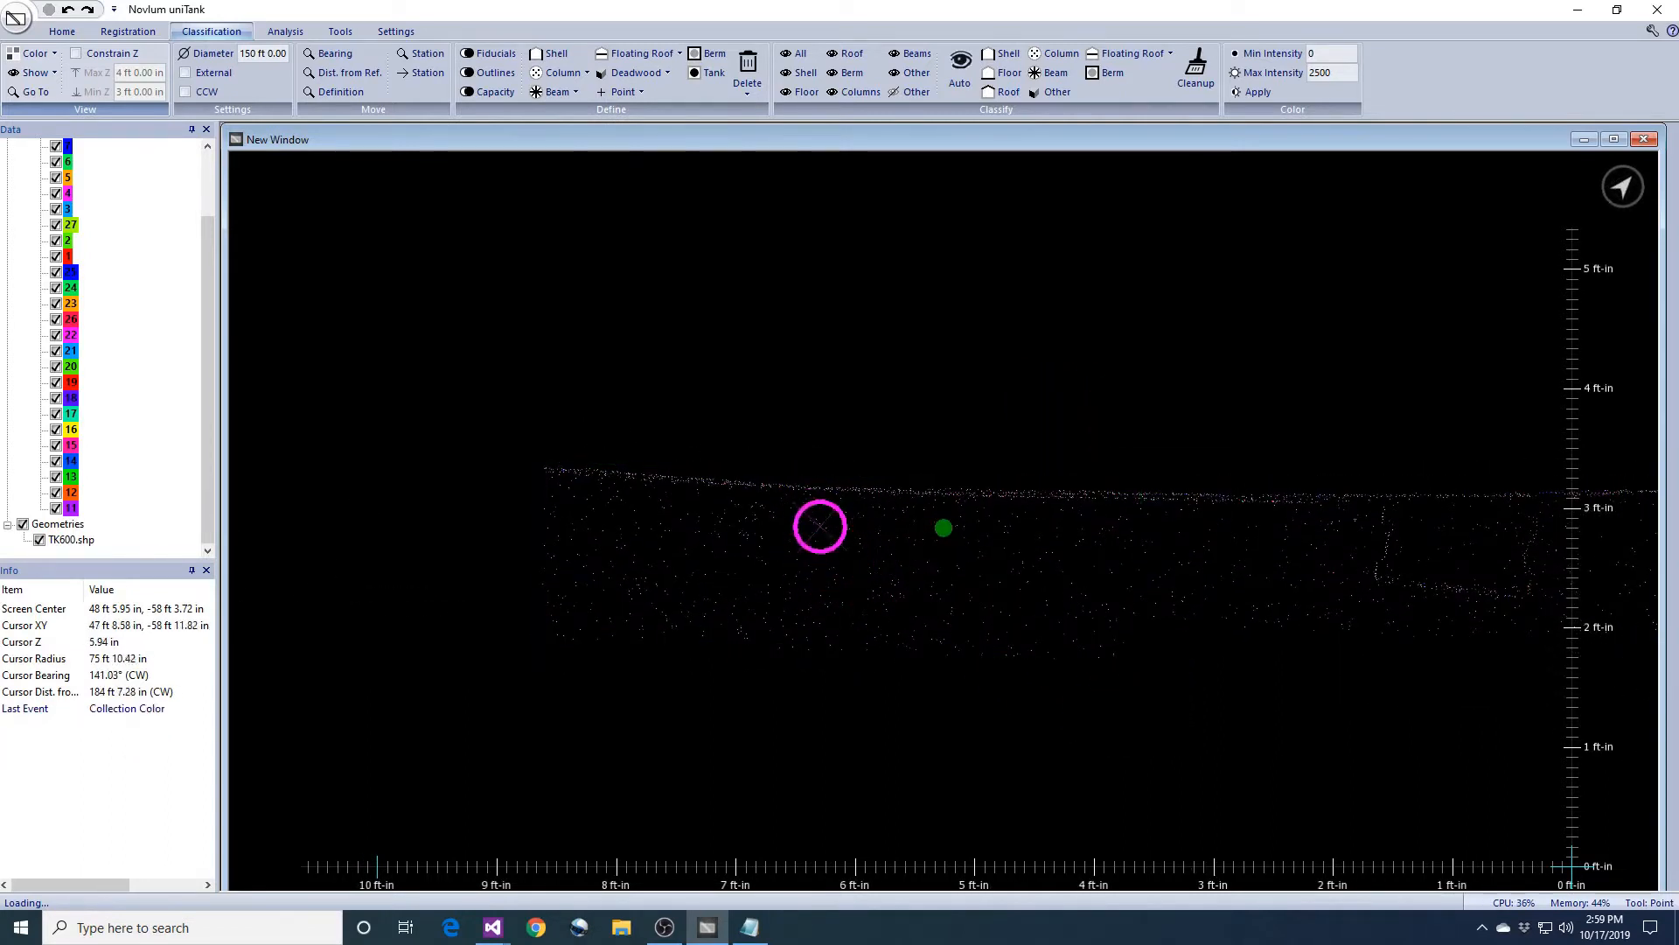
{"action": "left_click", "coordinate": [1034, 555]}
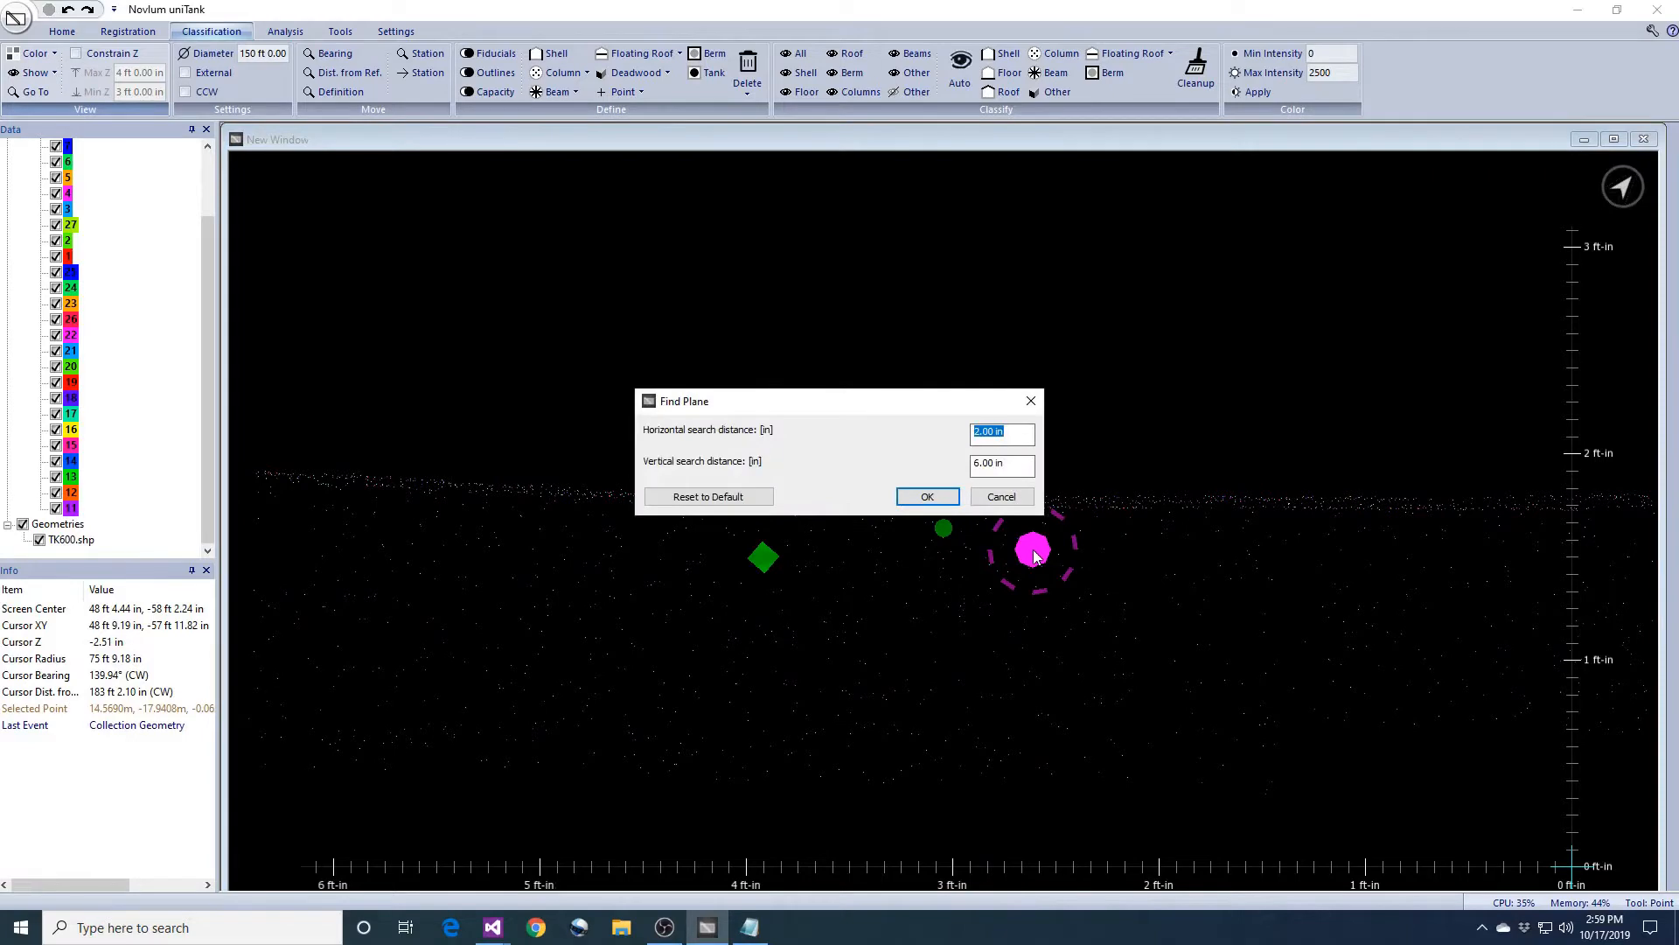
{"action": "key", "text": "Return"}
- Enclose the station's original projection in a circle about 10.5 in across and delete that projection
{"action": "middle_click_drag", "start_coordinate": [931, 641], "coordinate": [1158, 760]}
{"action": "scroll", "coordinate": [1241, 600], "scroll_direction": "down", "scroll_amount": 4}
{"action": "left_click_drag", "start_coordinate": [1325, 355], "coordinate": [1129, 831]}
{"action": "scroll", "coordinate": [1123, 608], "scroll_direction": "up", "scroll_amount": 3}
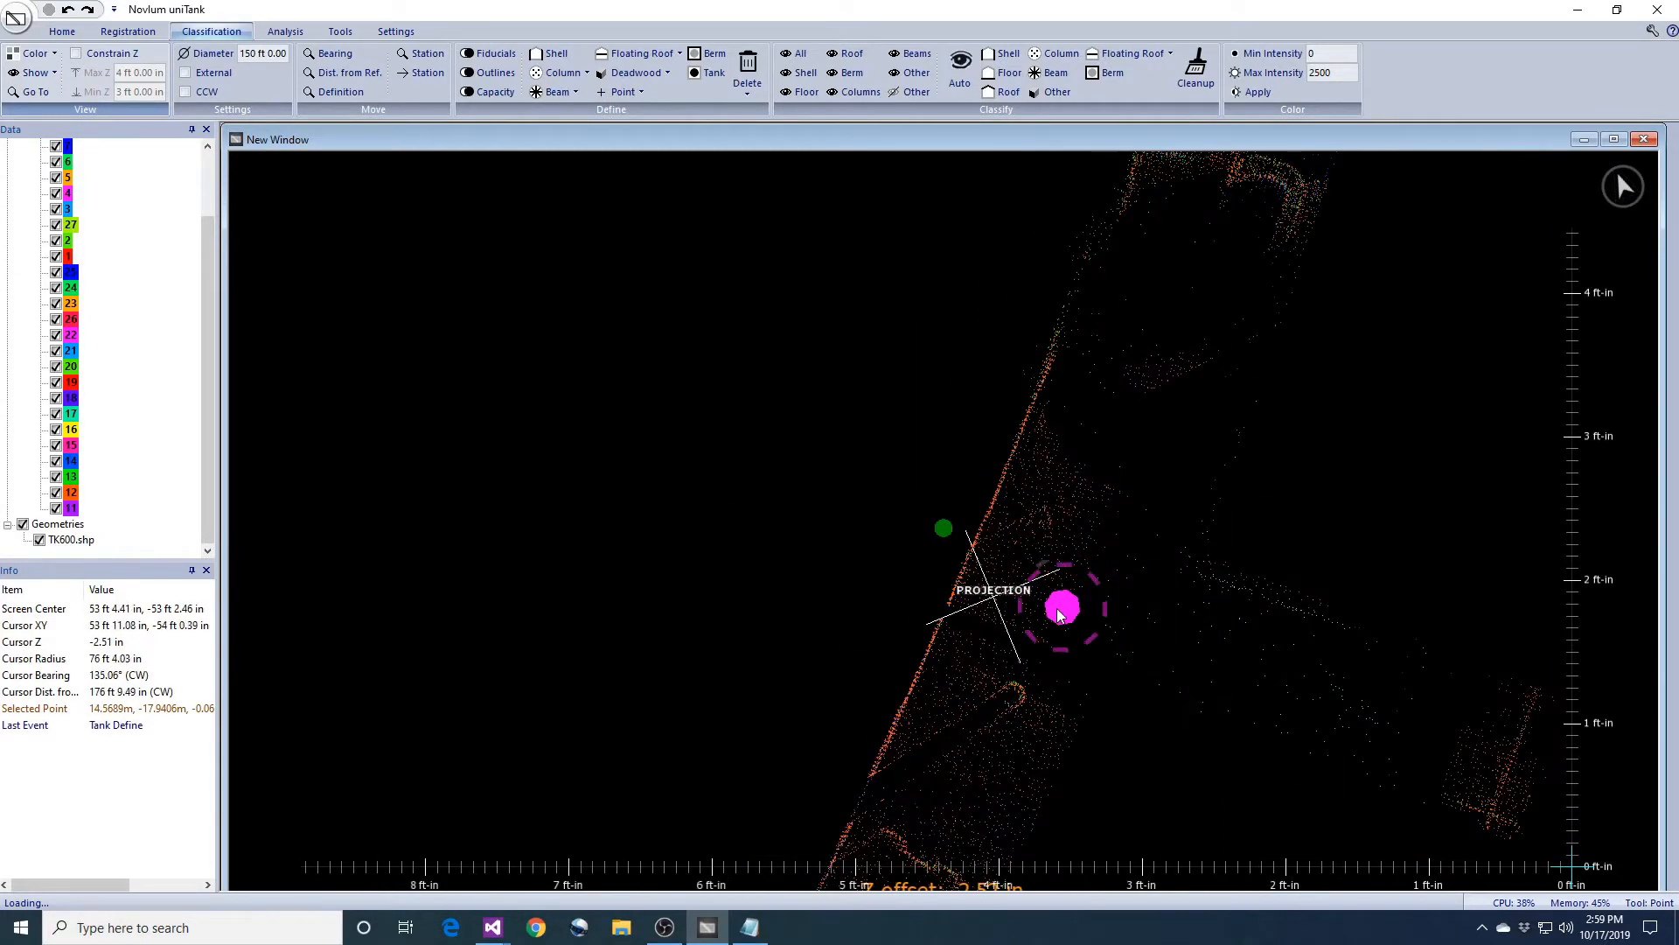
{"action": "left_click", "coordinate": [1025, 647]}
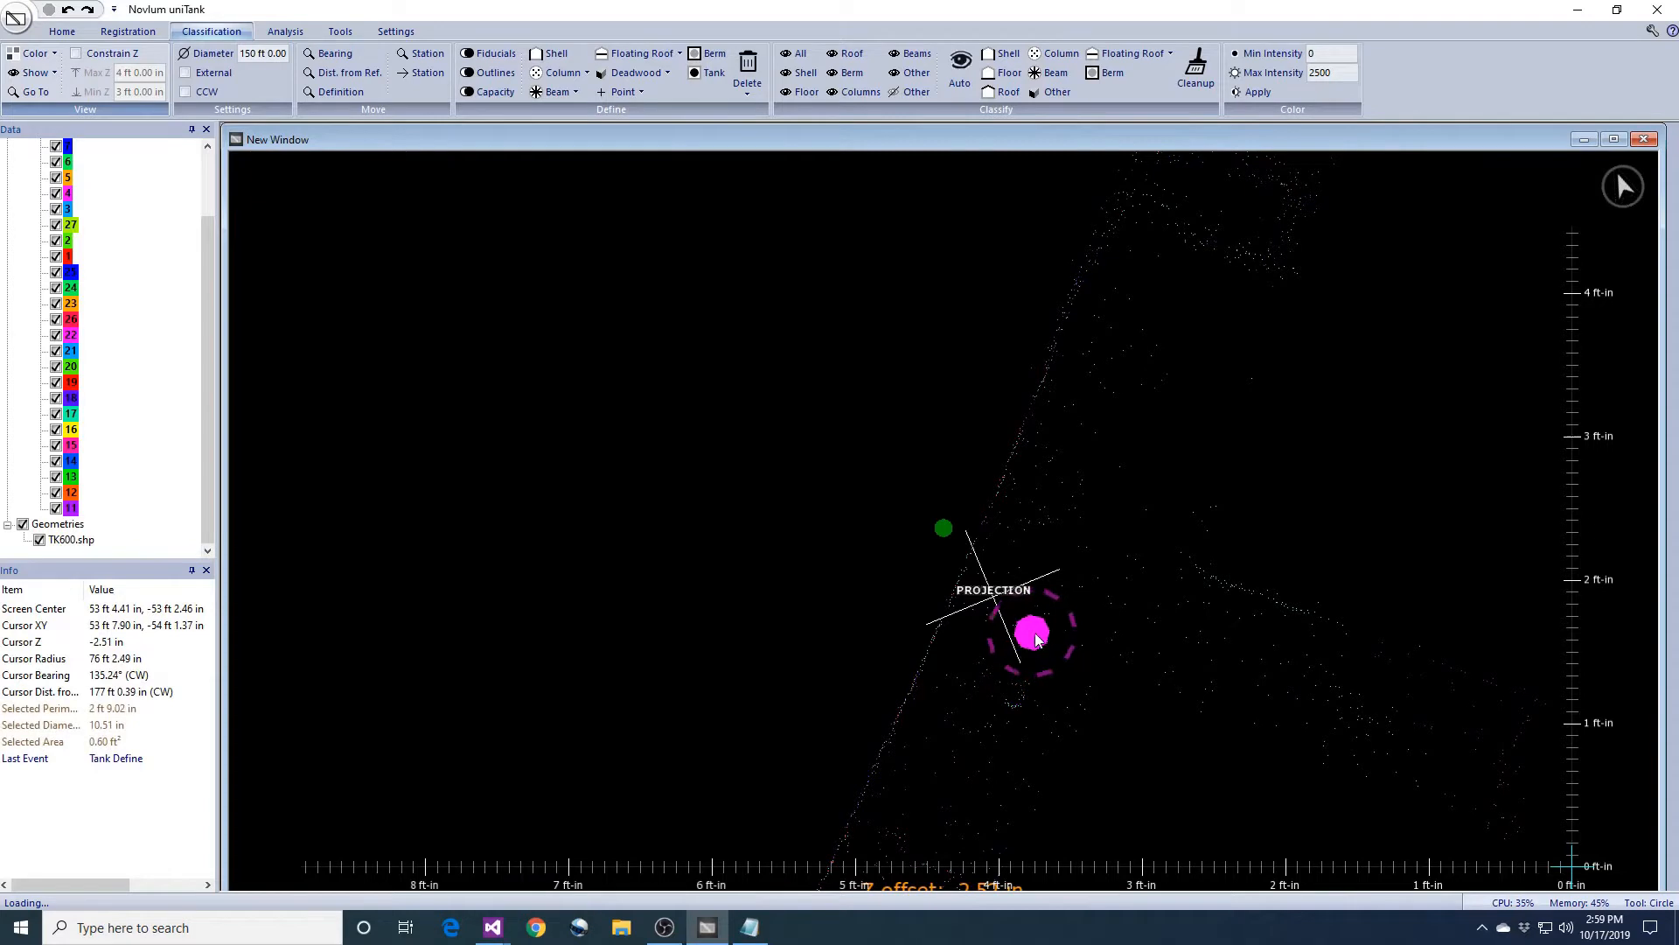
{"action": "left_click", "coordinate": [749, 93]}
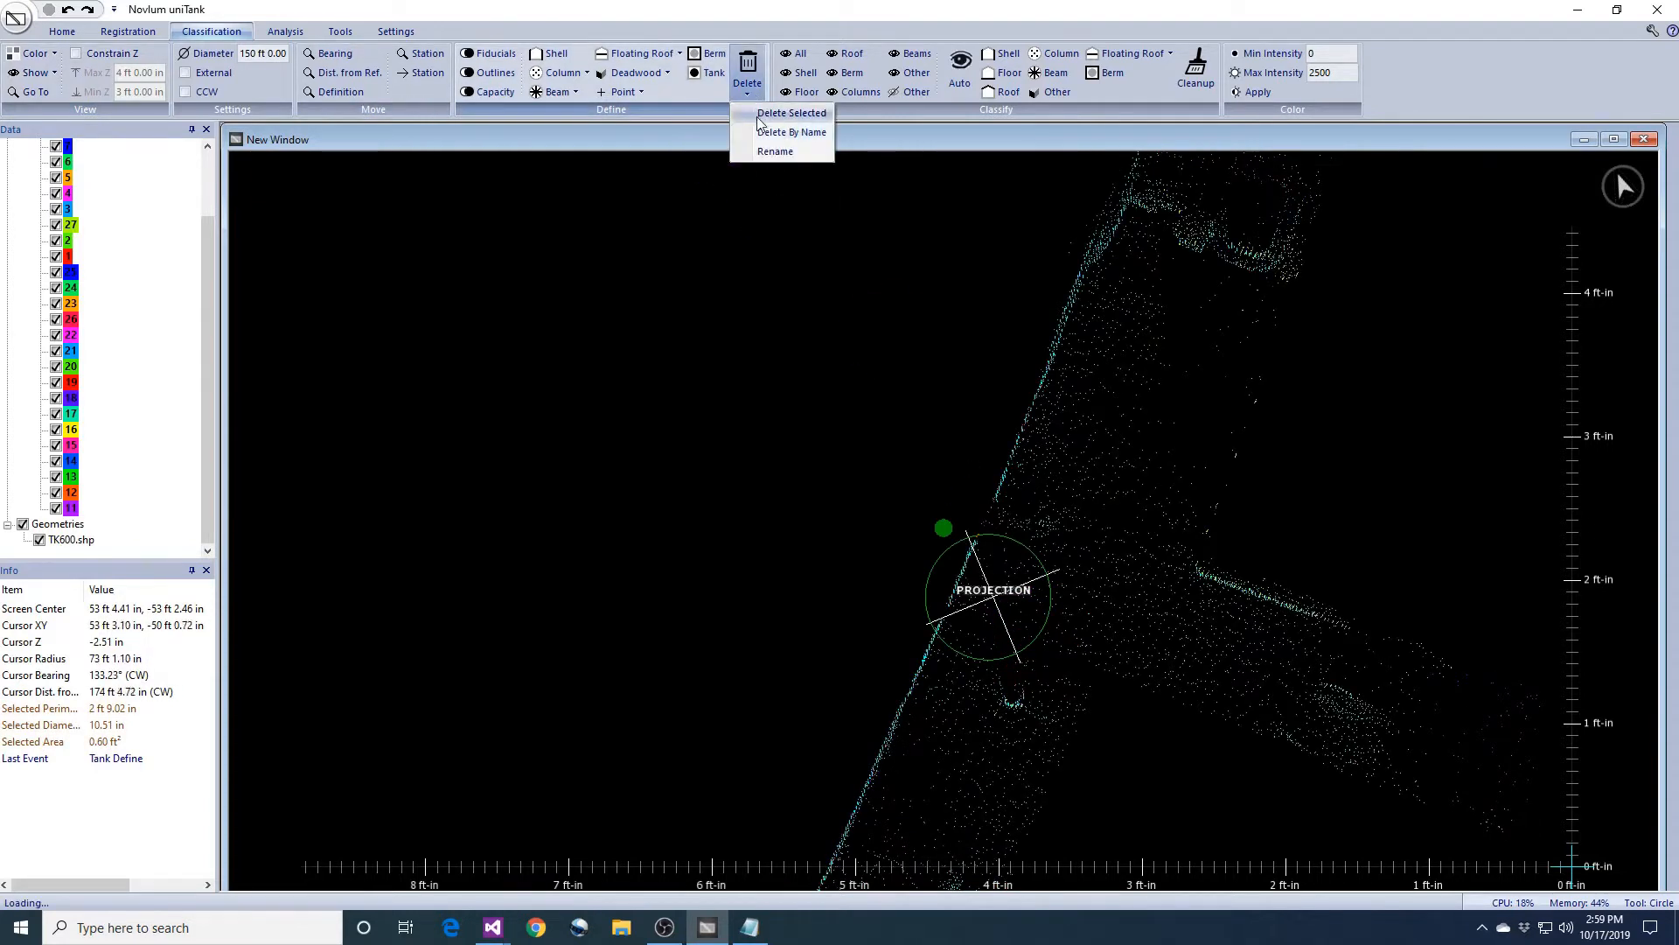
{"action": "left_click", "coordinate": [783, 131]}
{"action": "left_click", "coordinate": [938, 496]}
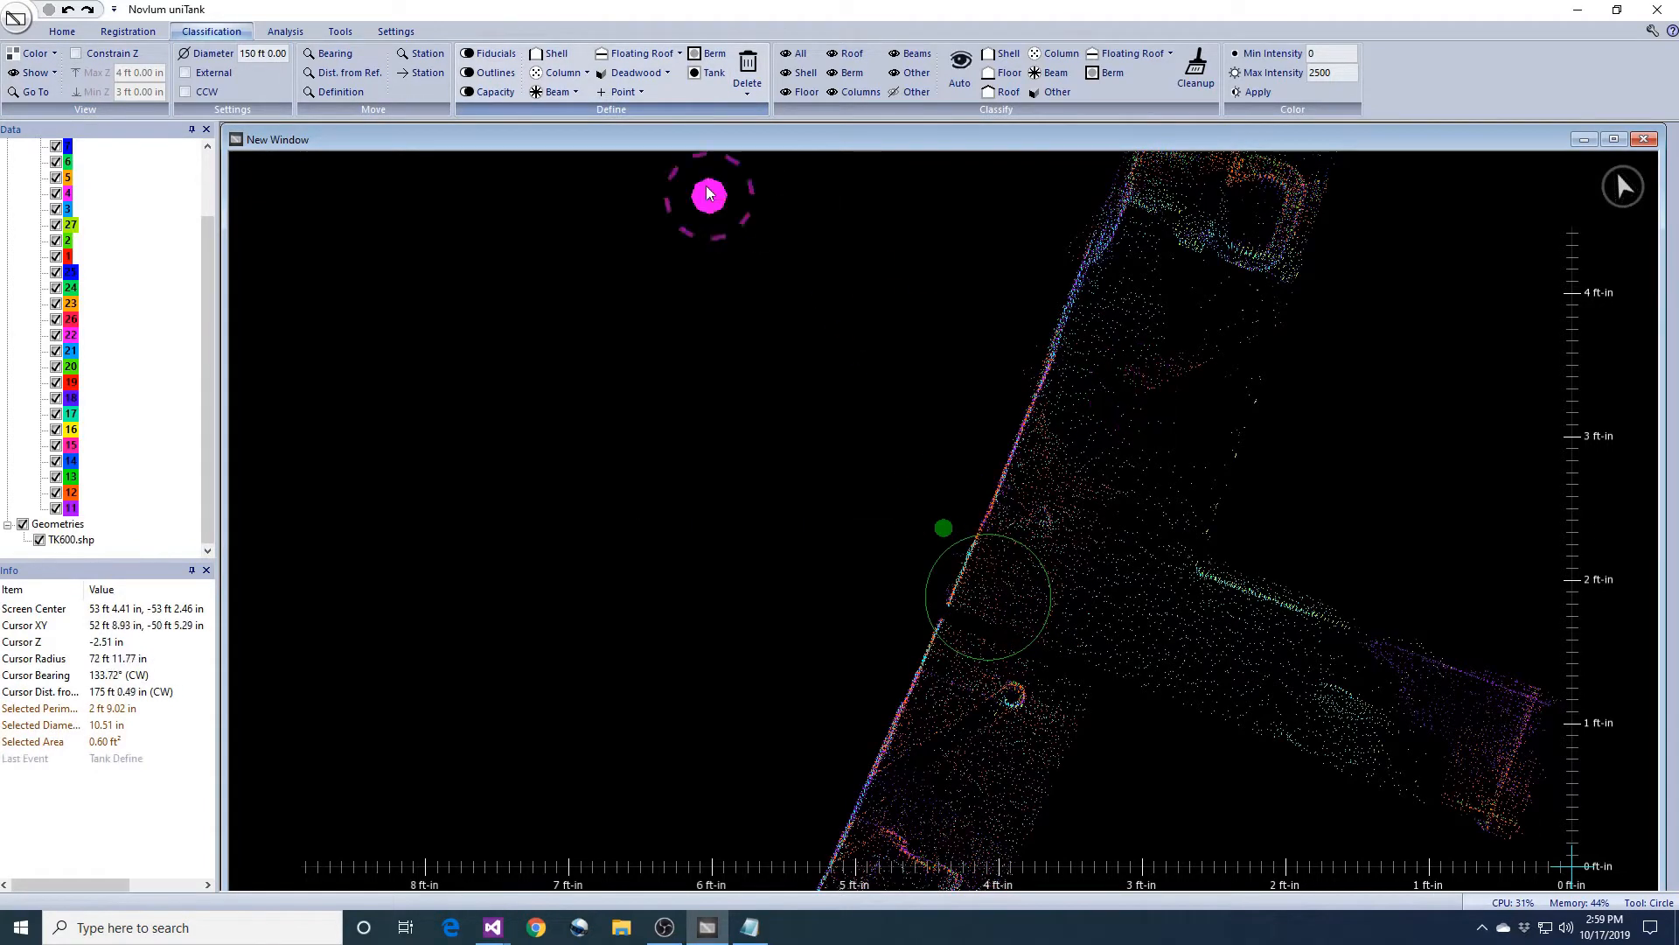
- Rerun the shell settlement analysis 2 in from the shell with A36 steel and no floor peaks, overwriting Settlement.txt
{"action": "left_click", "coordinate": [285, 31]}
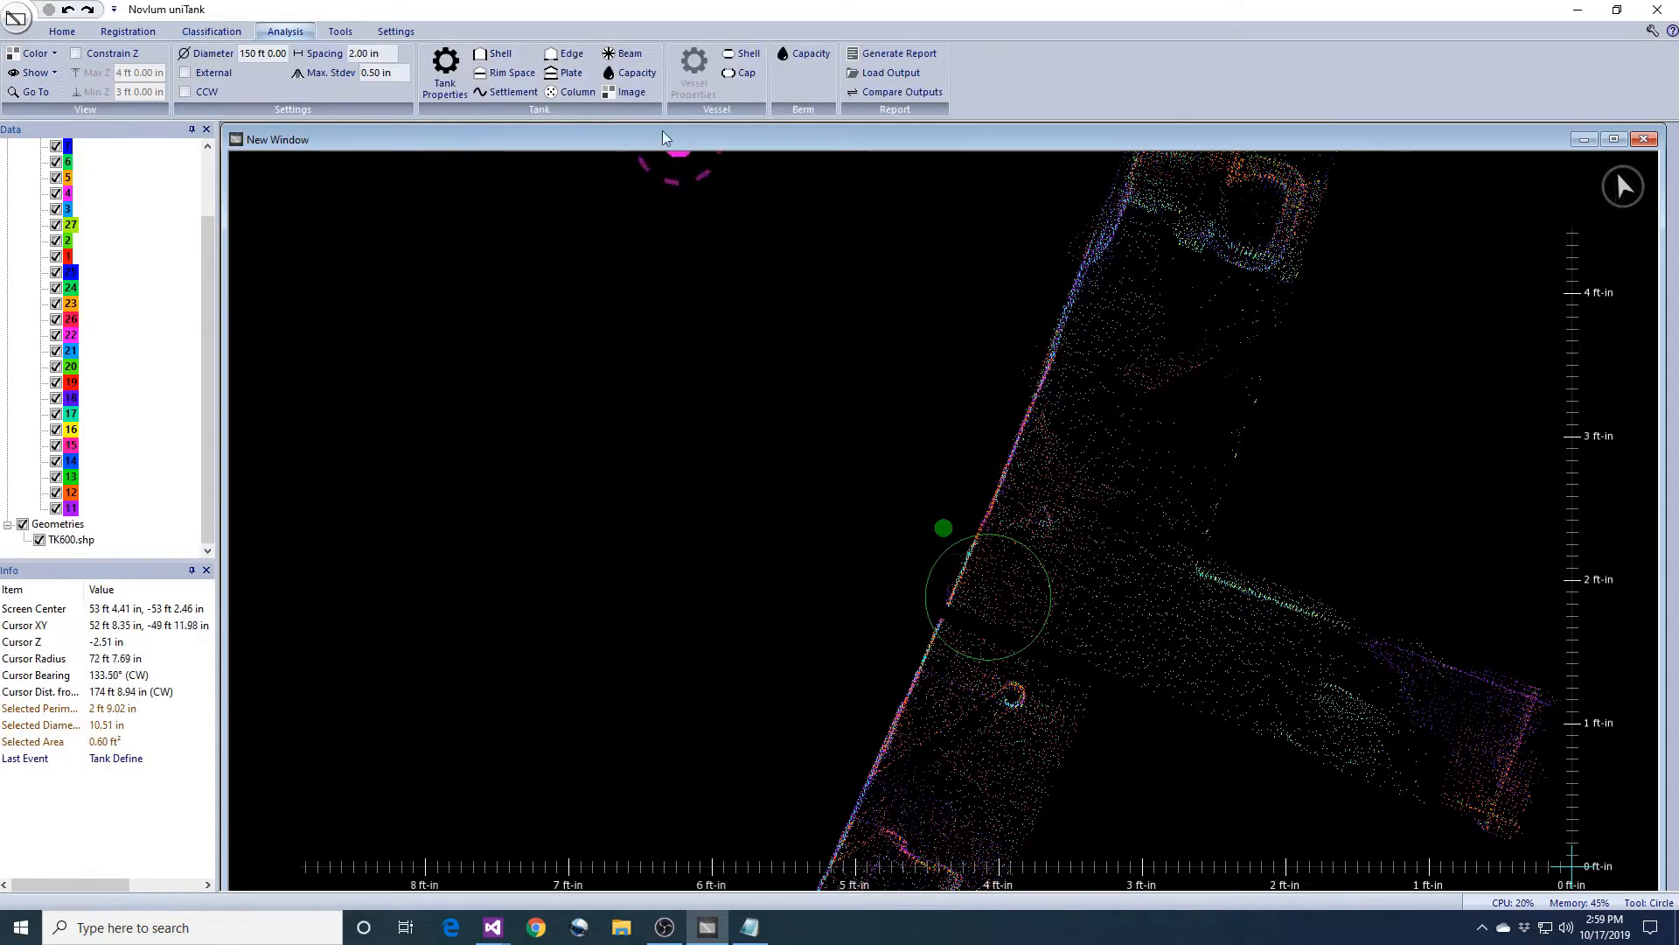
{"action": "left_click", "coordinate": [525, 94]}
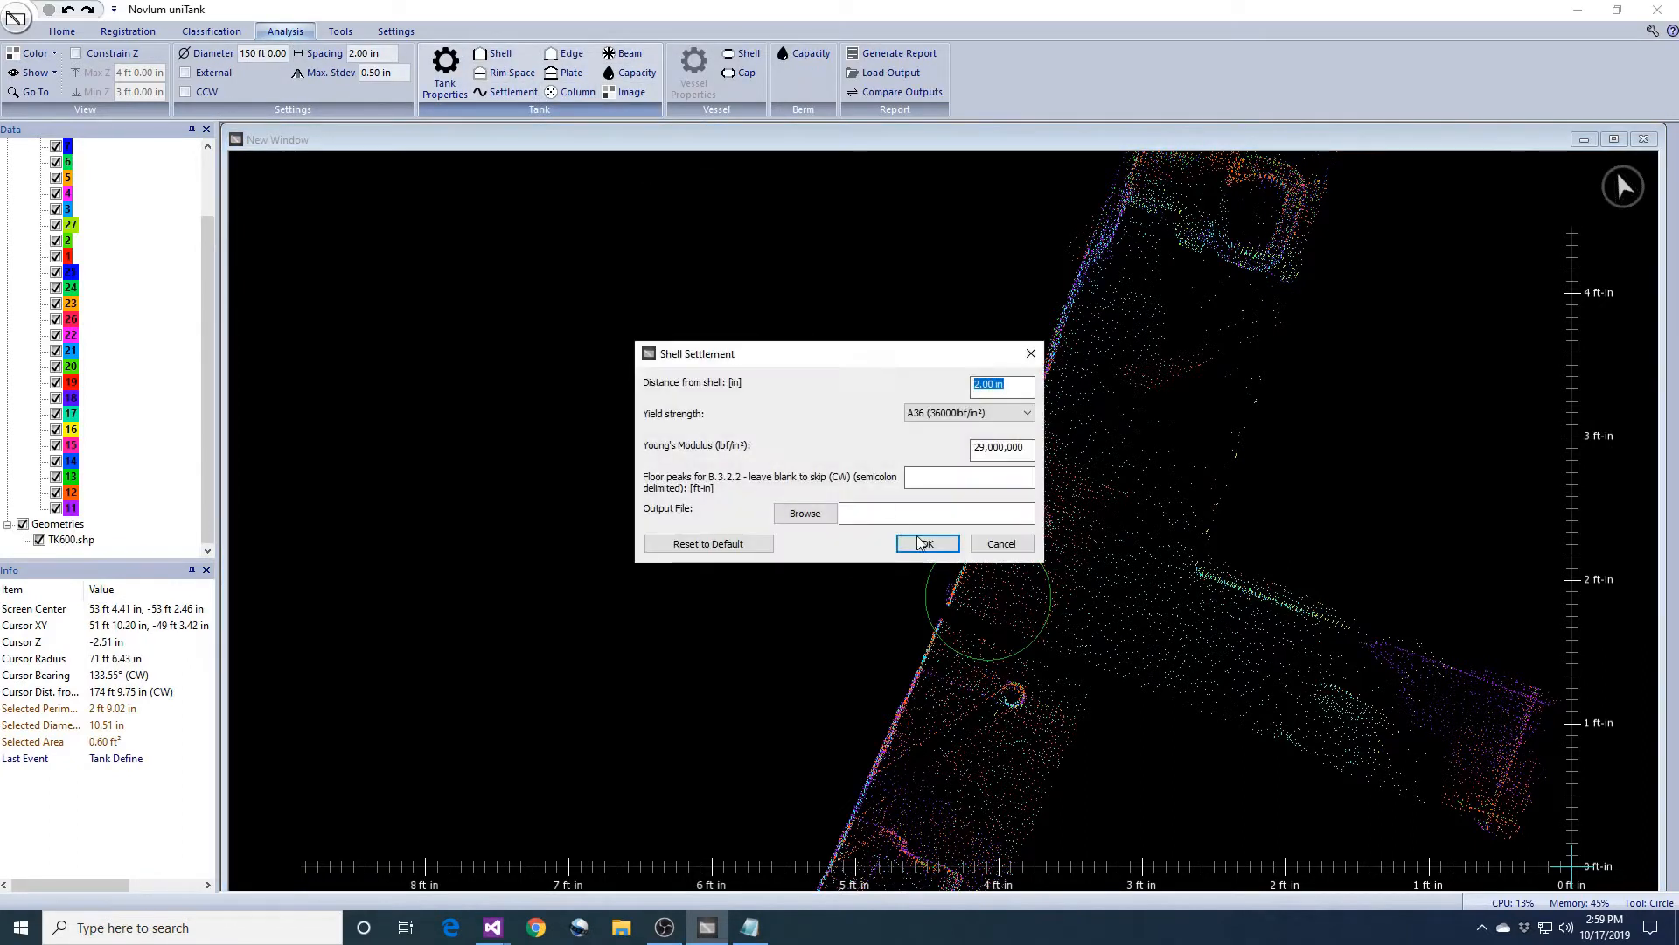
{"action": "left_click", "coordinate": [806, 514]}
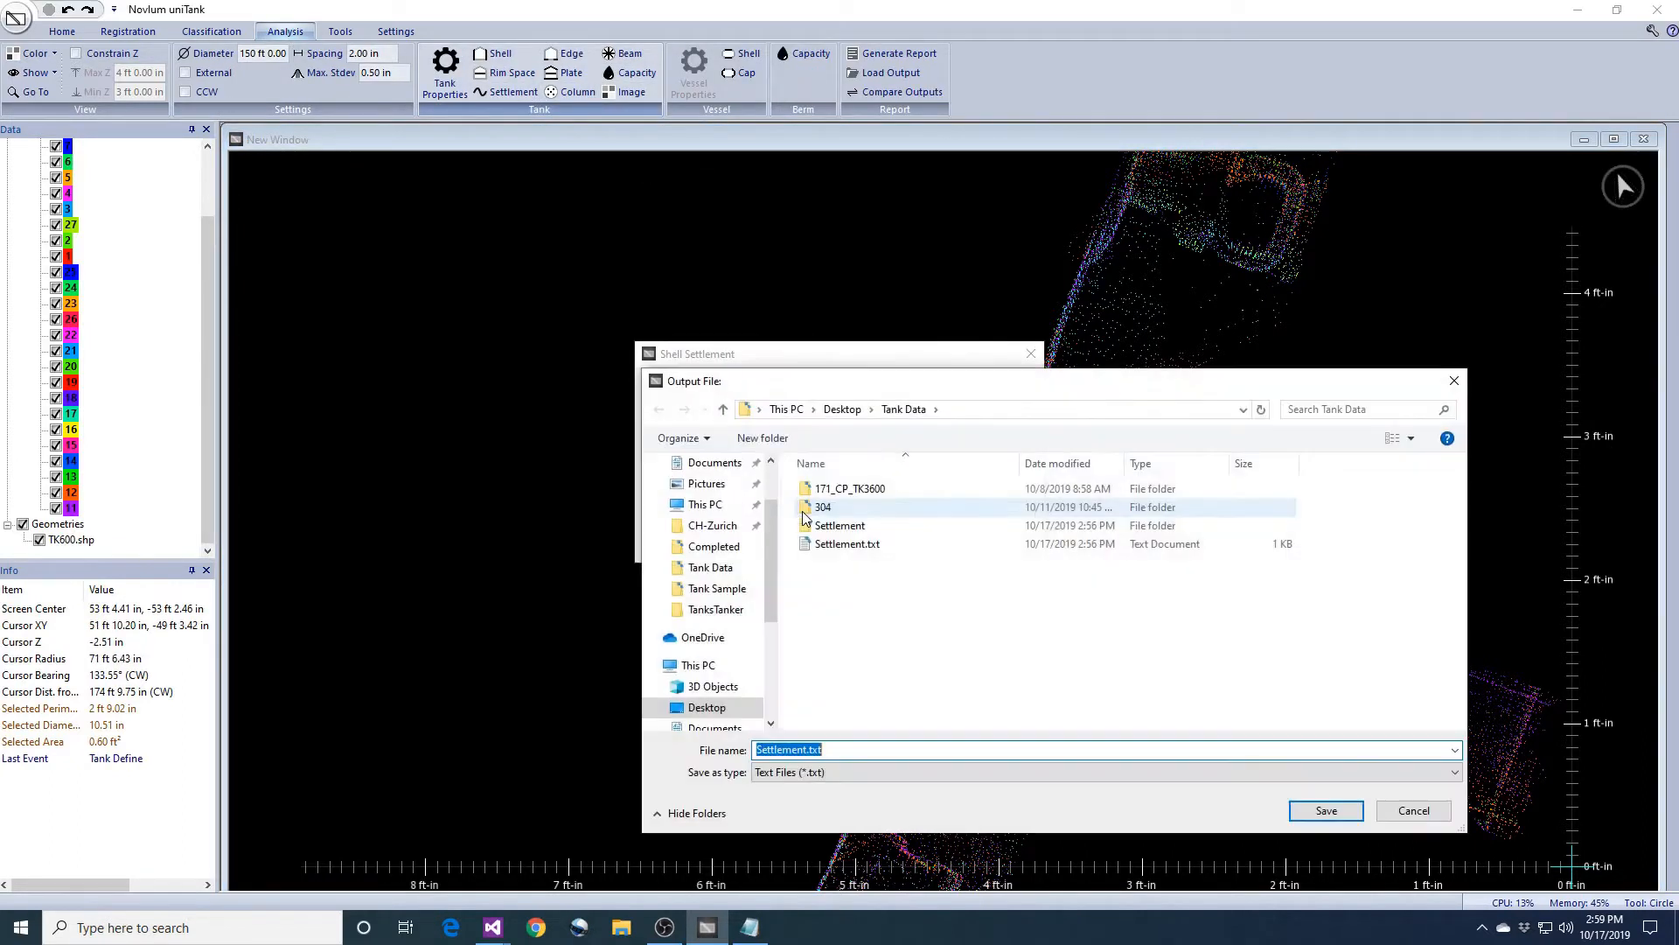
{"action": "double_click", "coordinate": [838, 545]}
{"action": "left_click", "coordinate": [877, 466]}
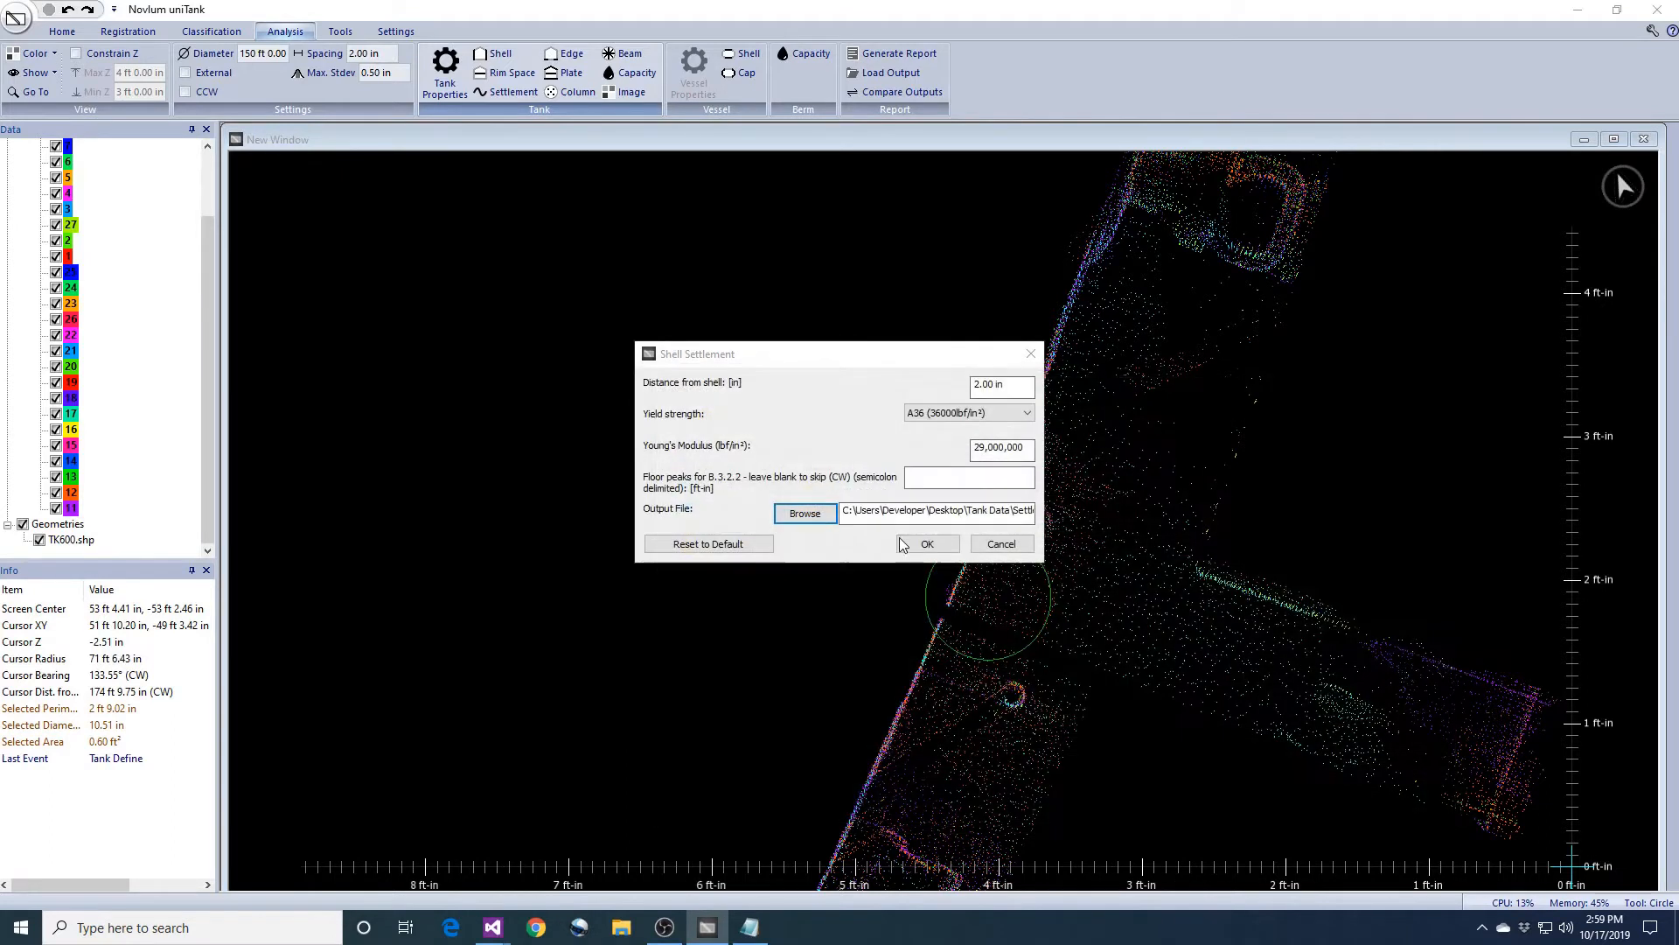
{"action": "left_click", "coordinate": [920, 543]}
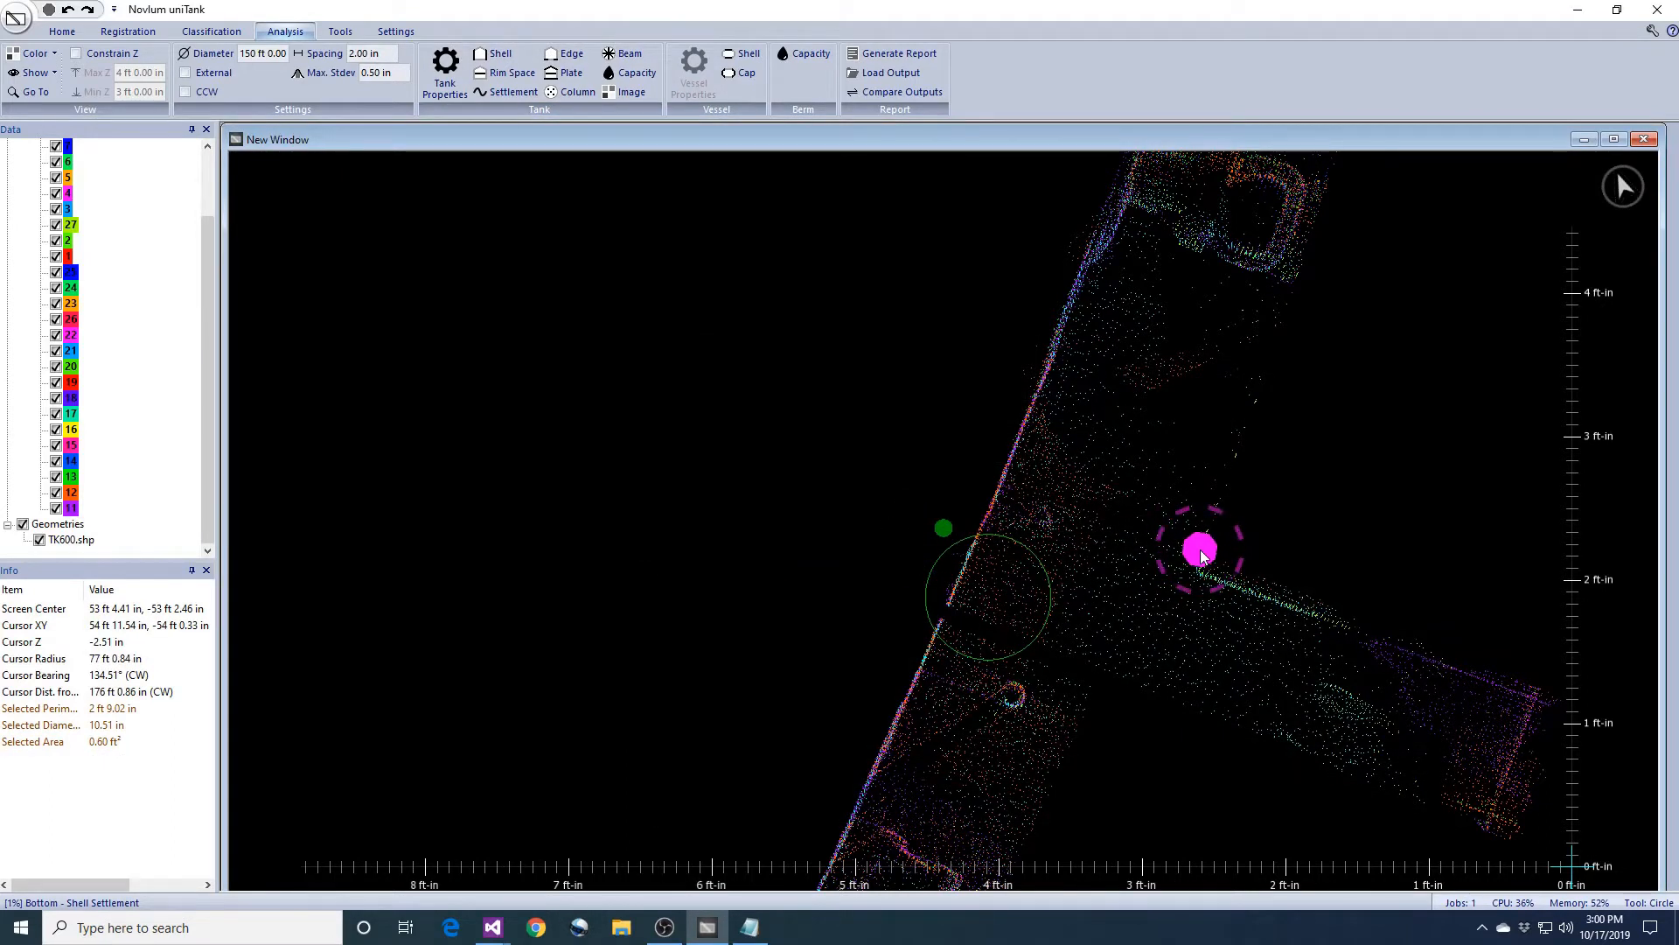
- Review the recalculated settlement results, the station deviation chart and the cosine curve chart, closing each one
{"action": "left_click", "coordinate": [1201, 555]}
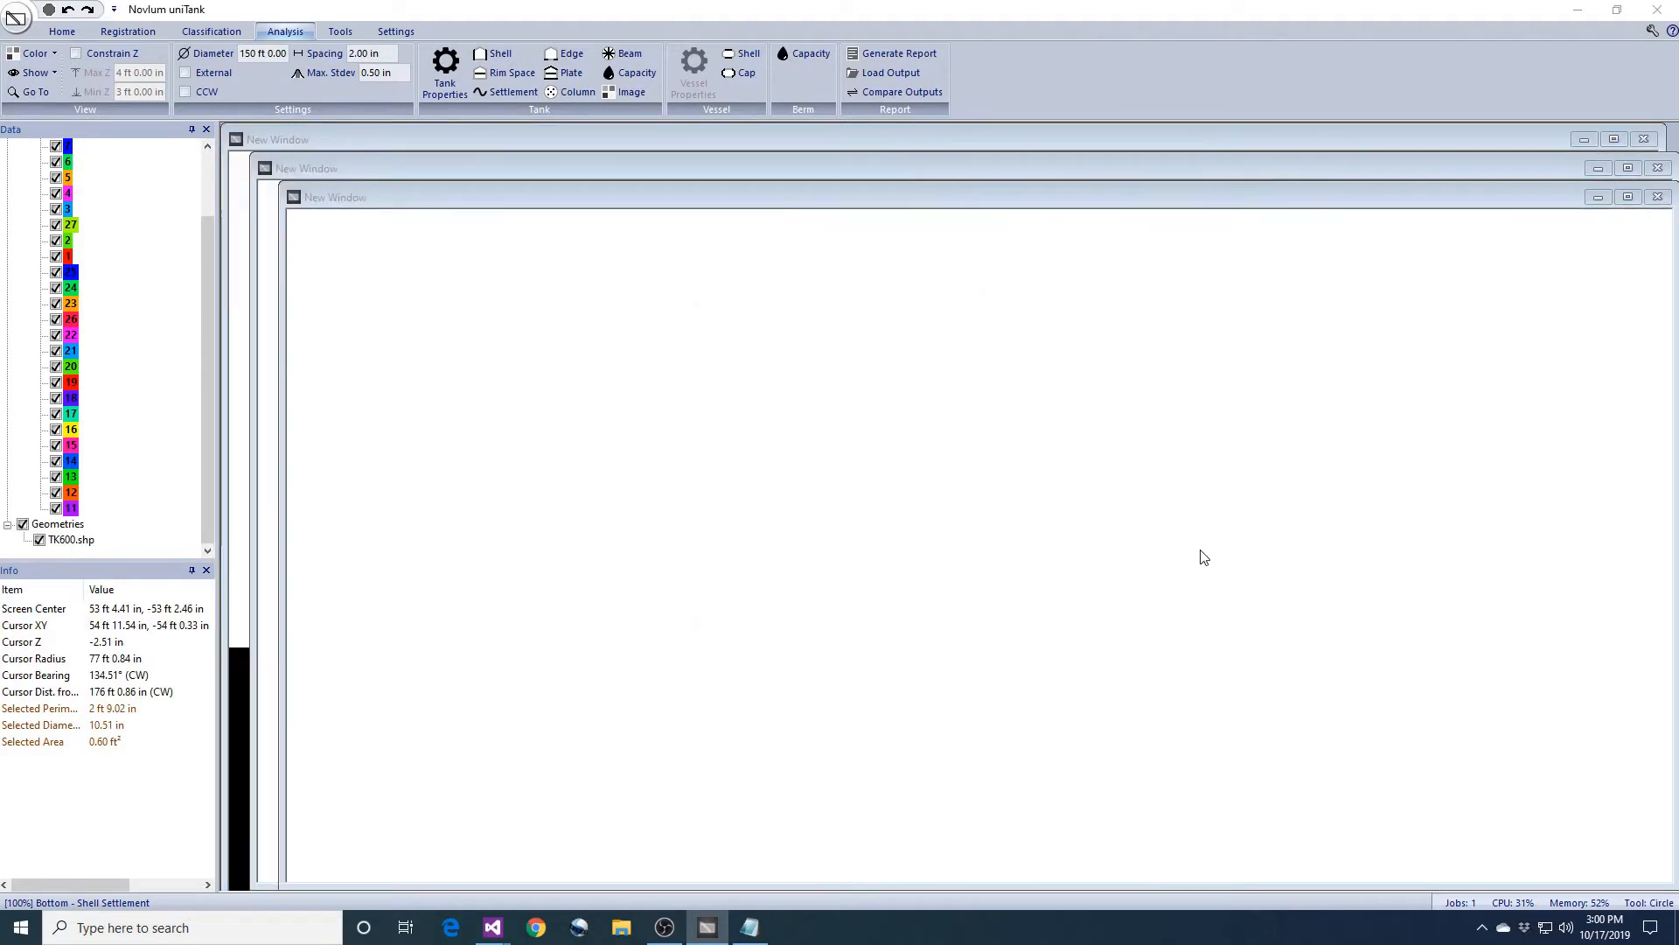
{"action": "key", "text": "Return"}
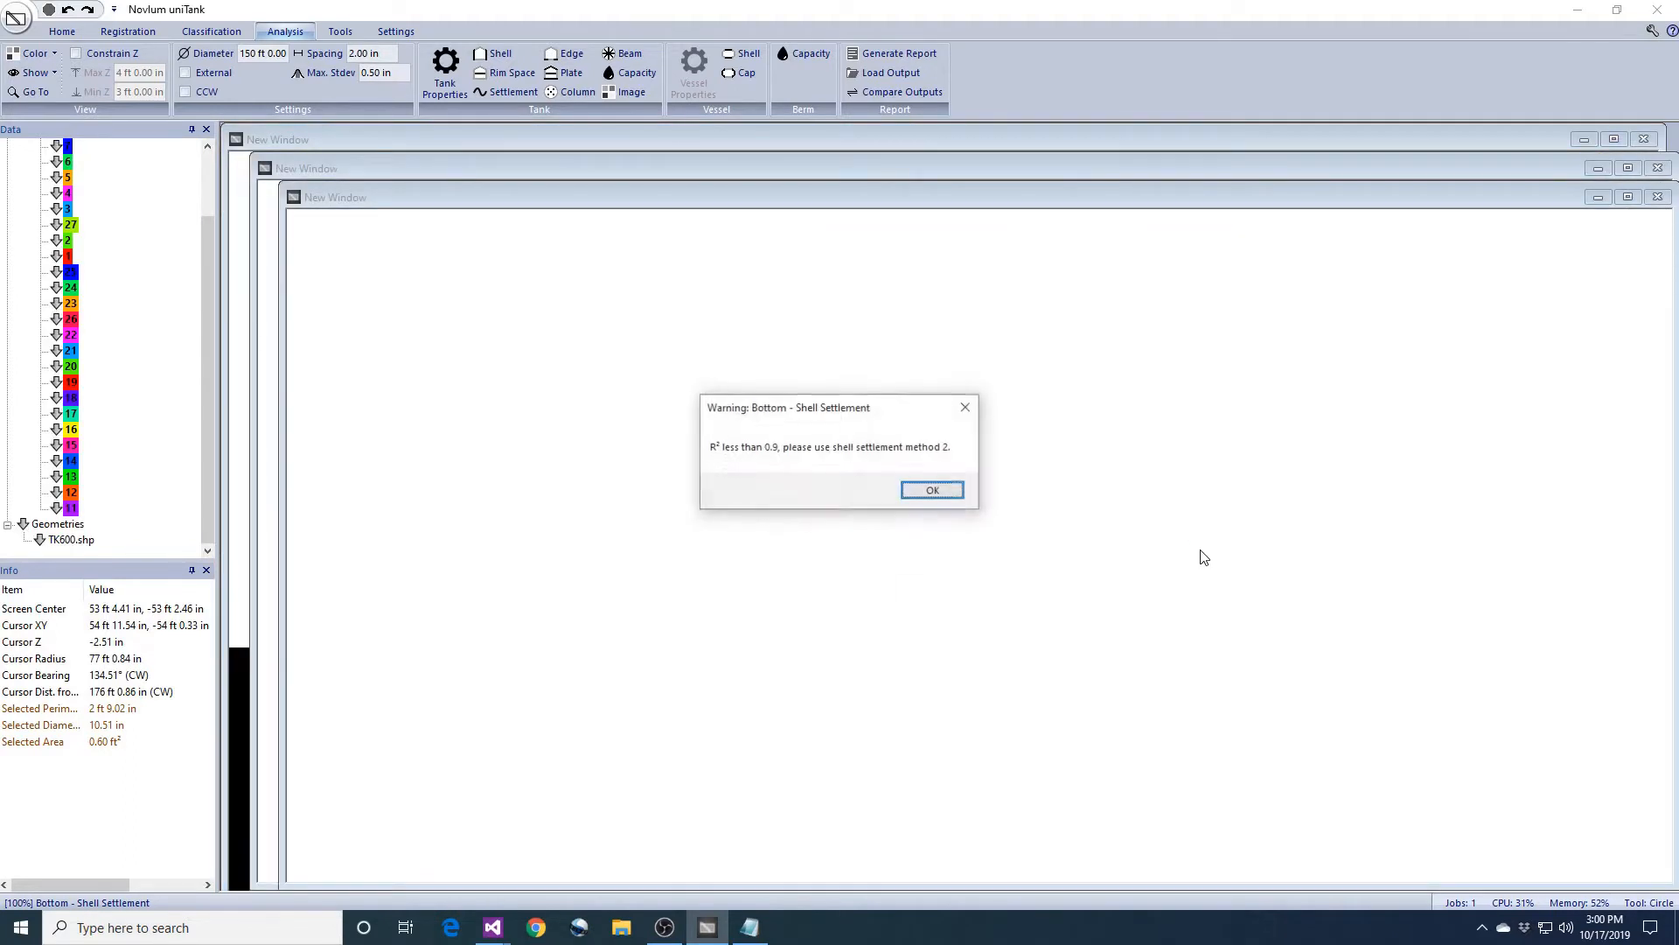
{"action": "key", "text": "Return"}
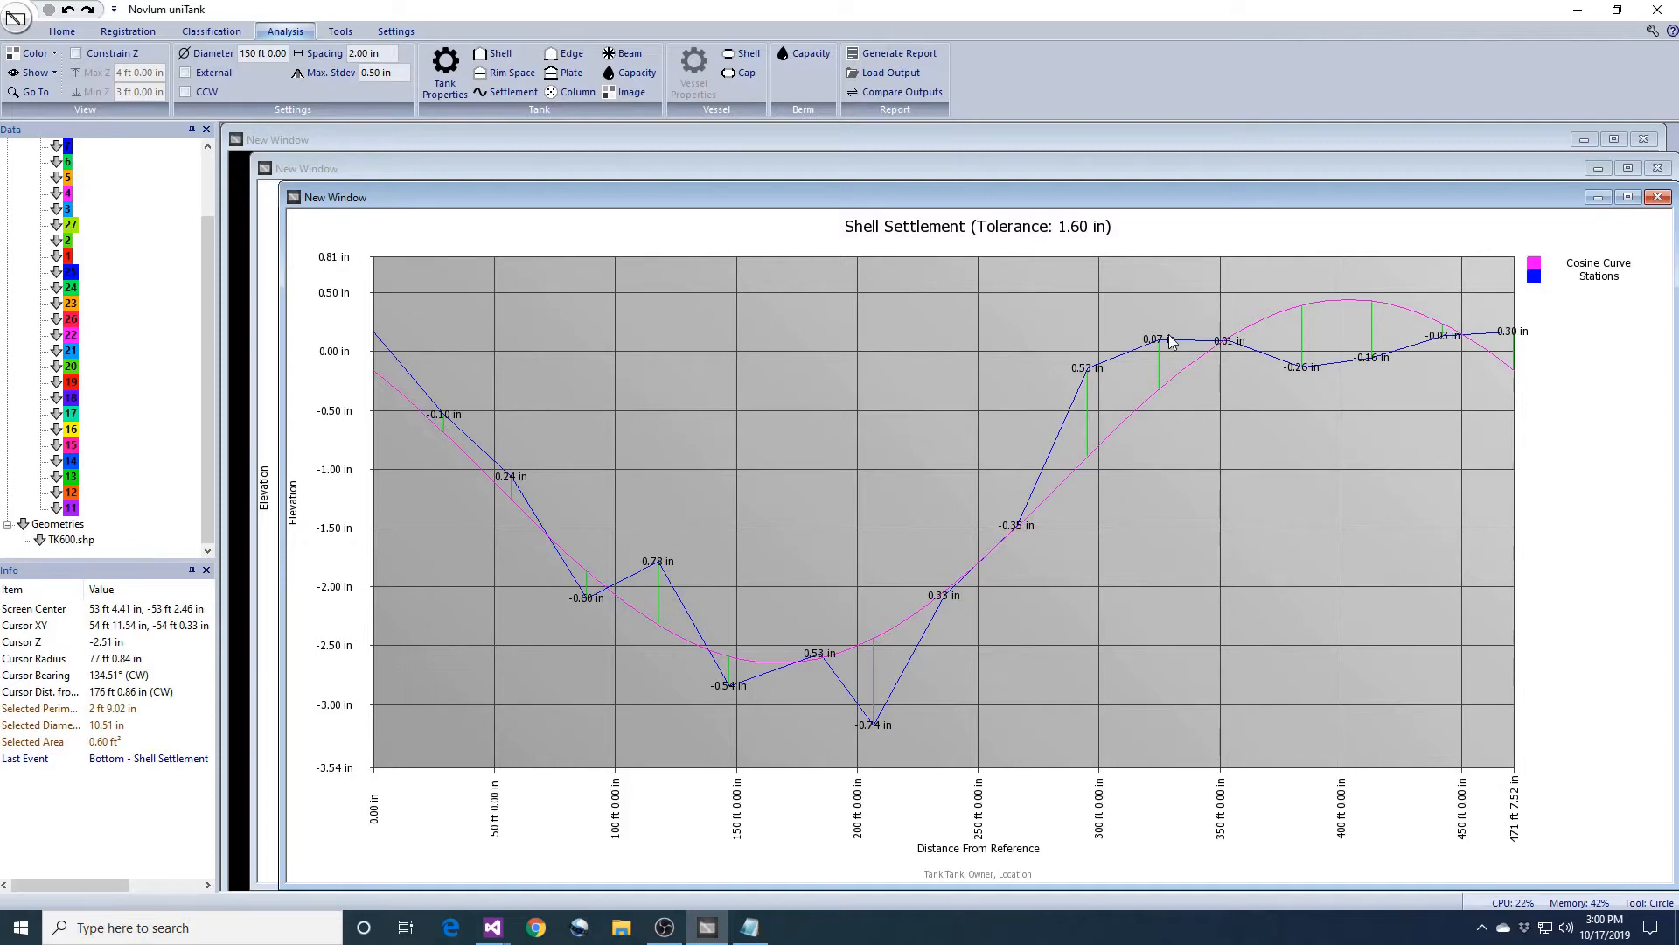
{"action": "left_click", "coordinate": [1658, 196]}
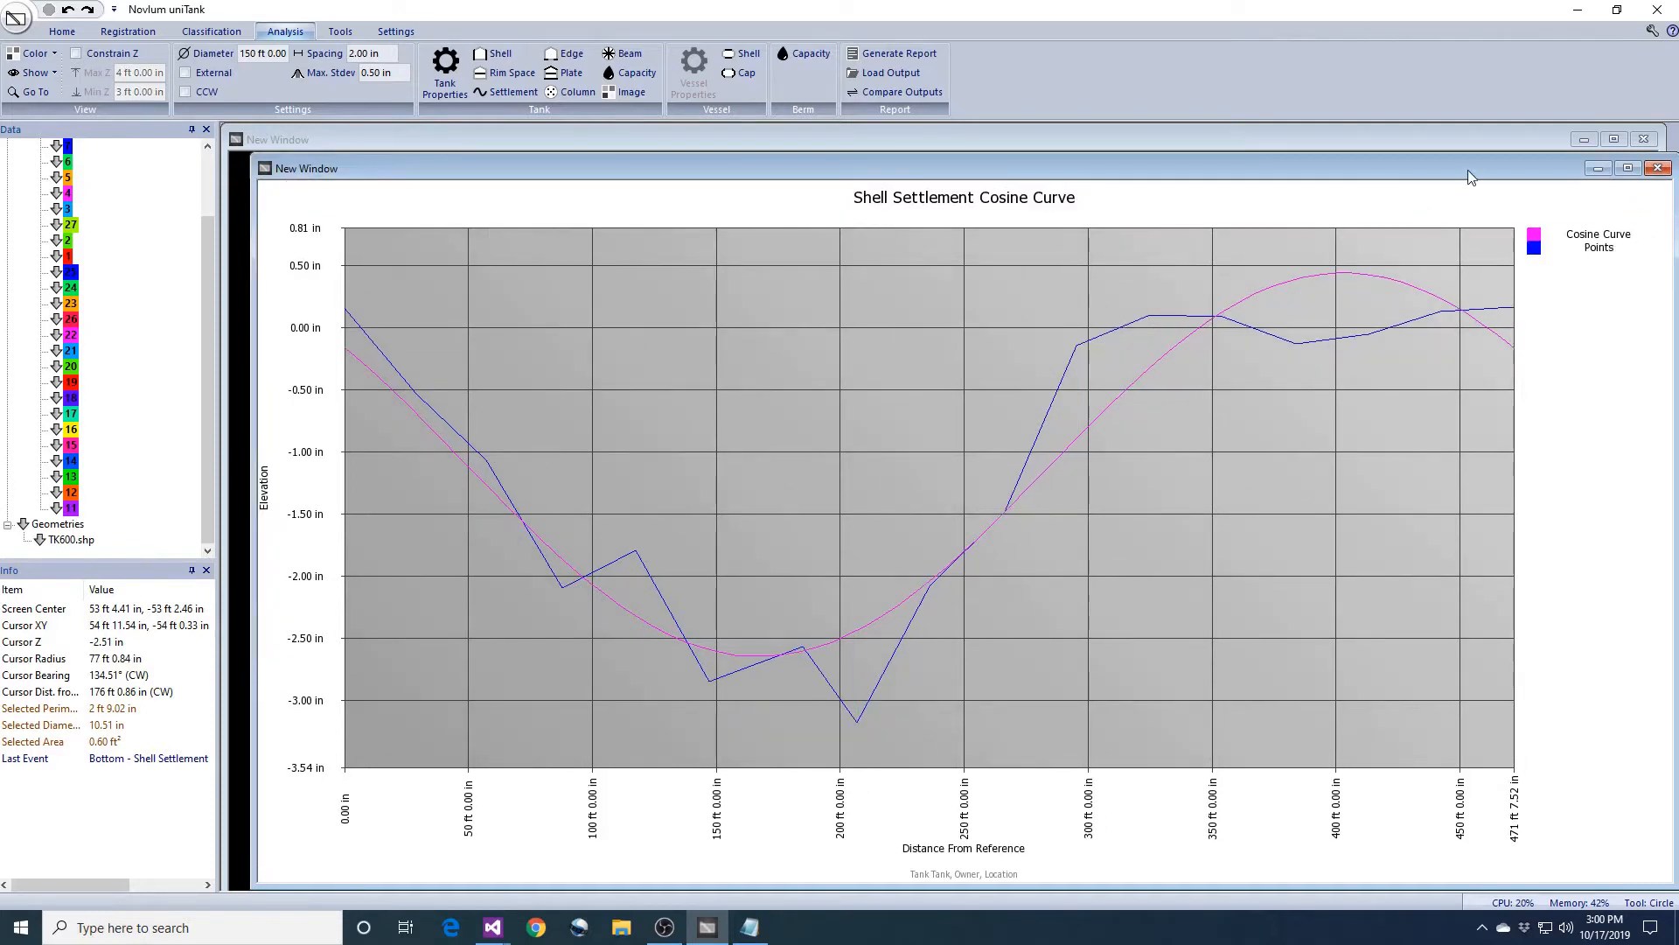
{"action": "left_click", "coordinate": [1646, 168]}
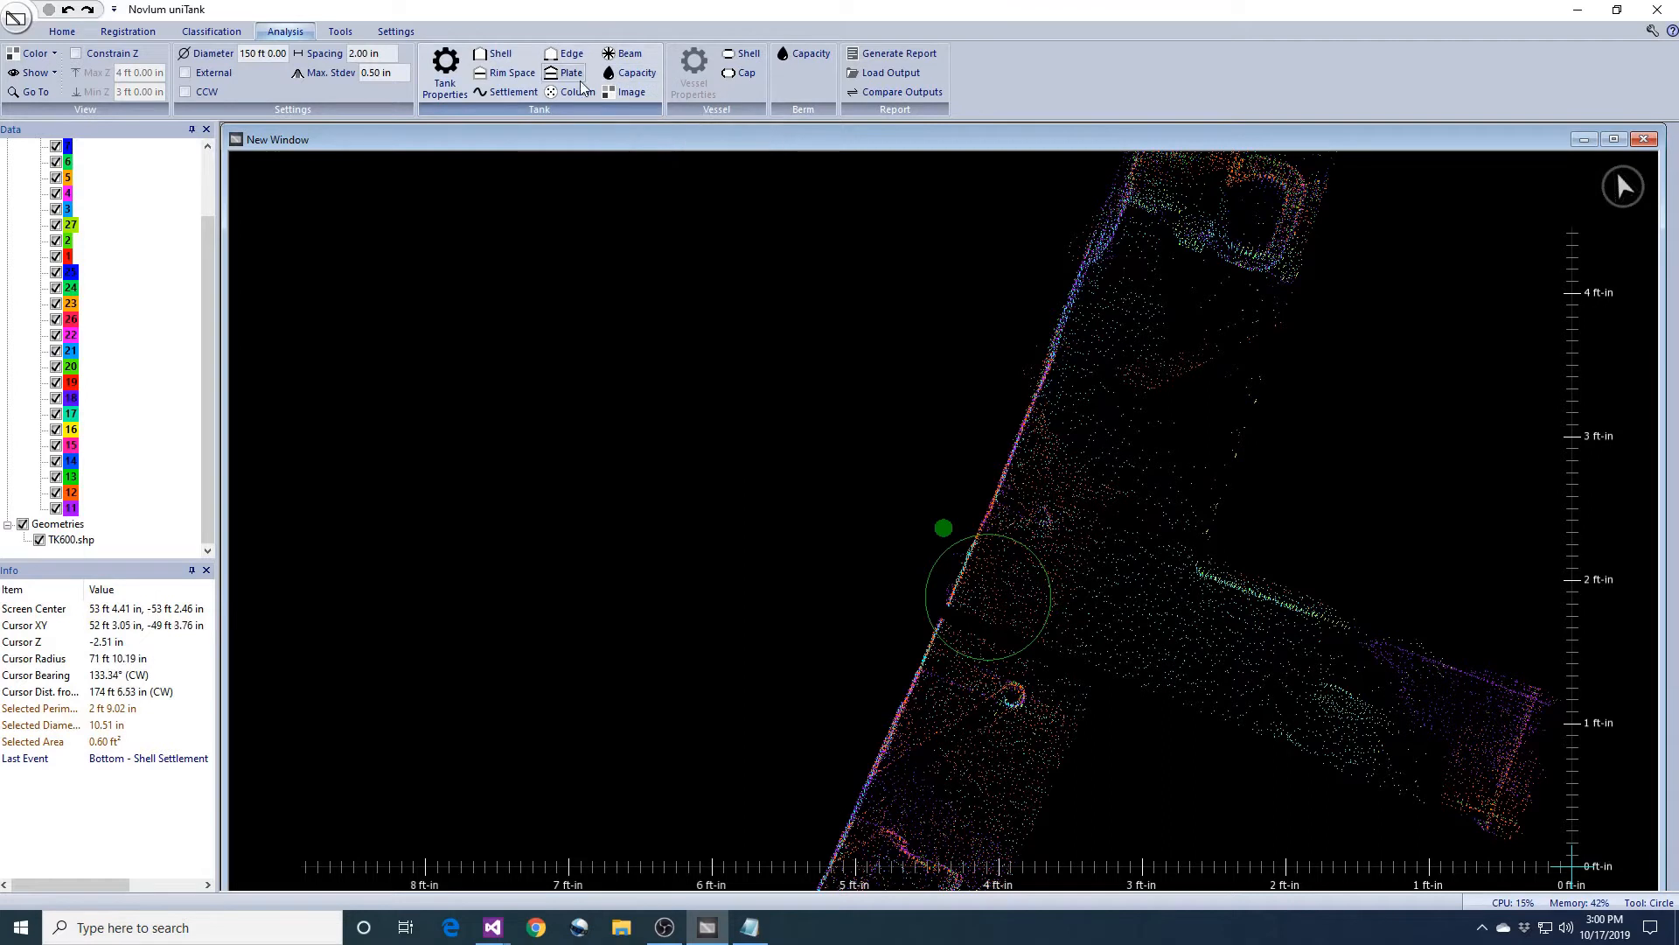
- Run the shell settlement analysis with floor peaks 320;470, saving over Settlement.txt, and dismiss the results table to show the charts
{"action": "left_click", "coordinate": [512, 91]}
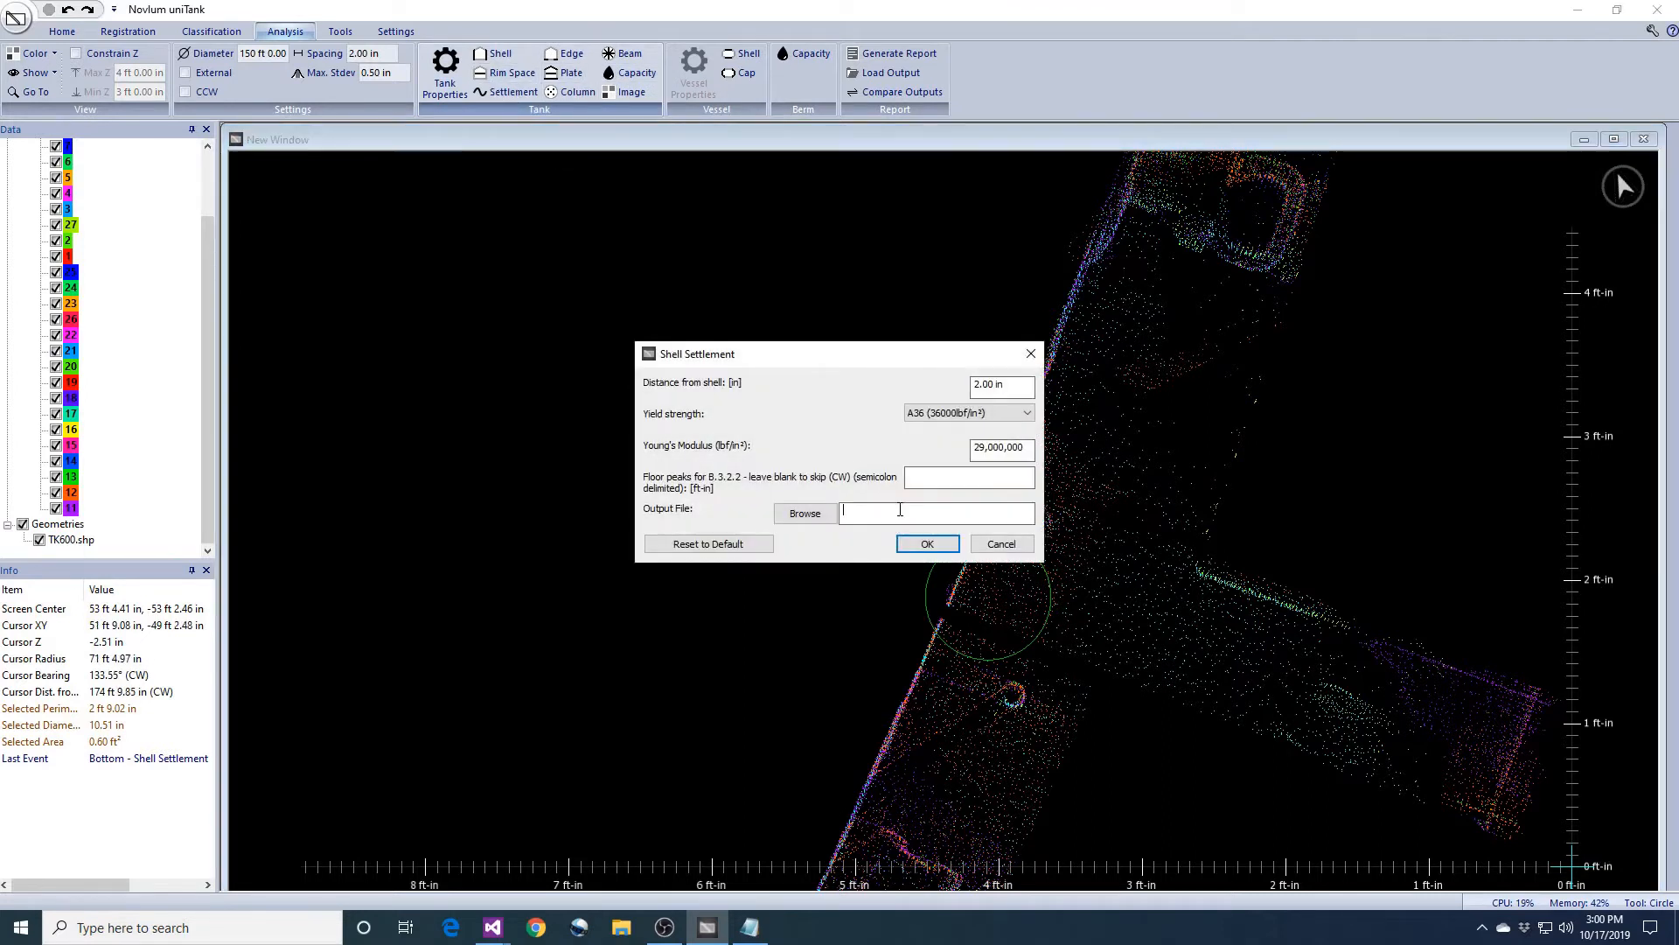
{"action": "type", "text": "320;470"}
{"action": "left_click", "coordinate": [805, 514]}
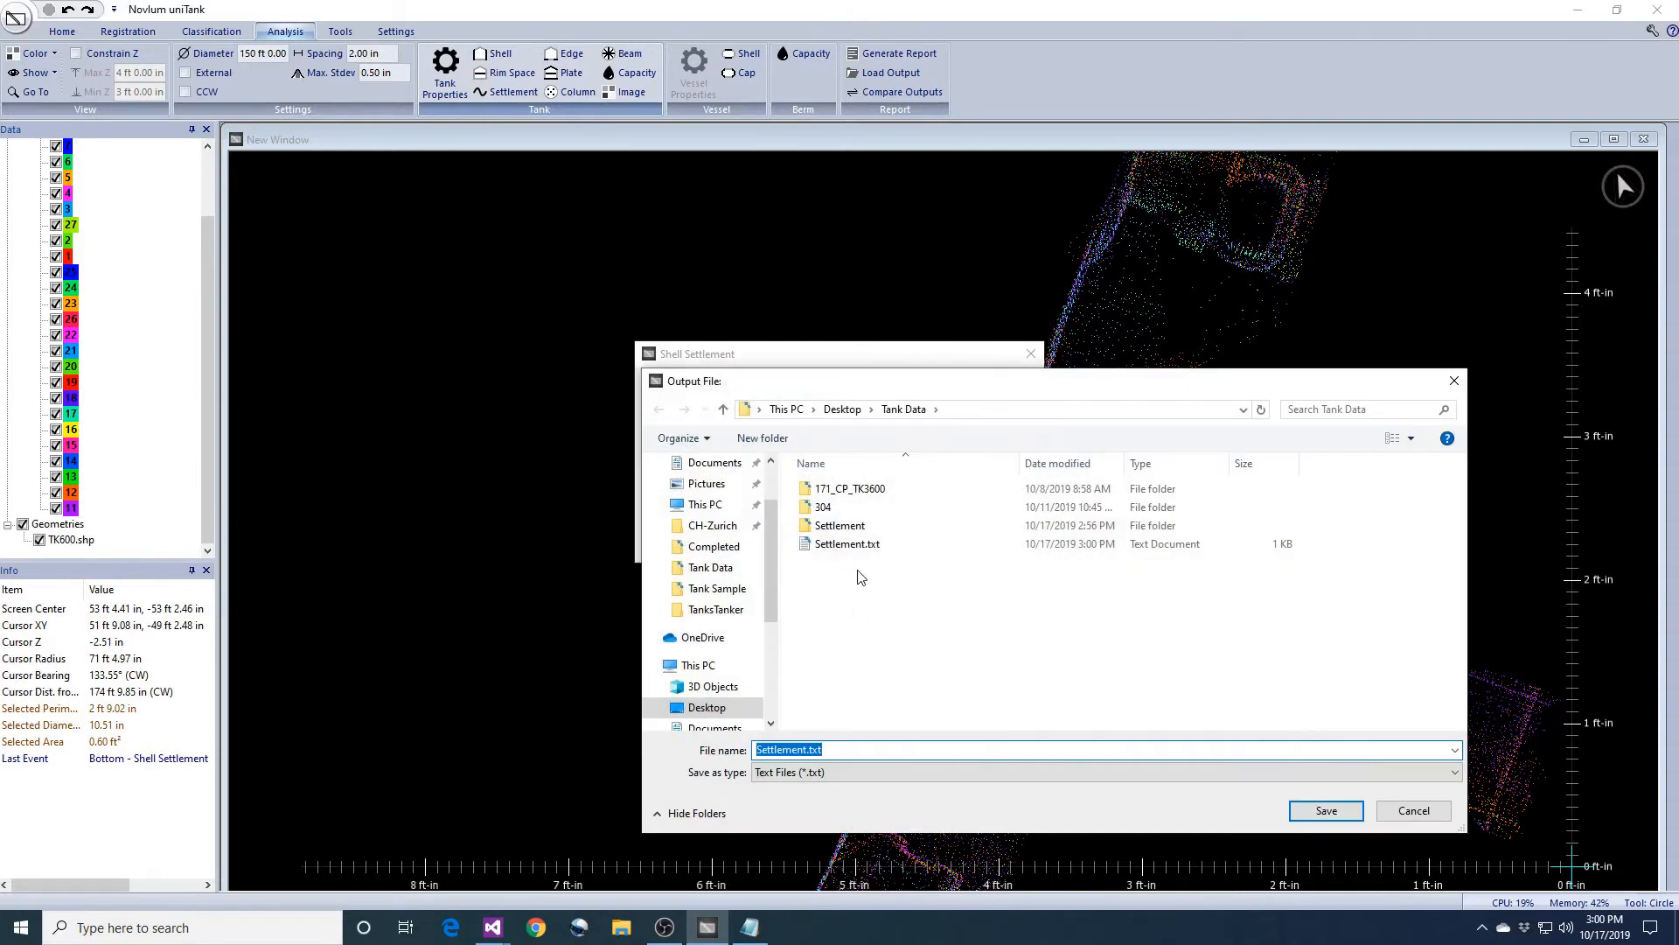
{"action": "left_click", "coordinate": [884, 461]}
{"action": "left_click", "coordinate": [920, 543]}
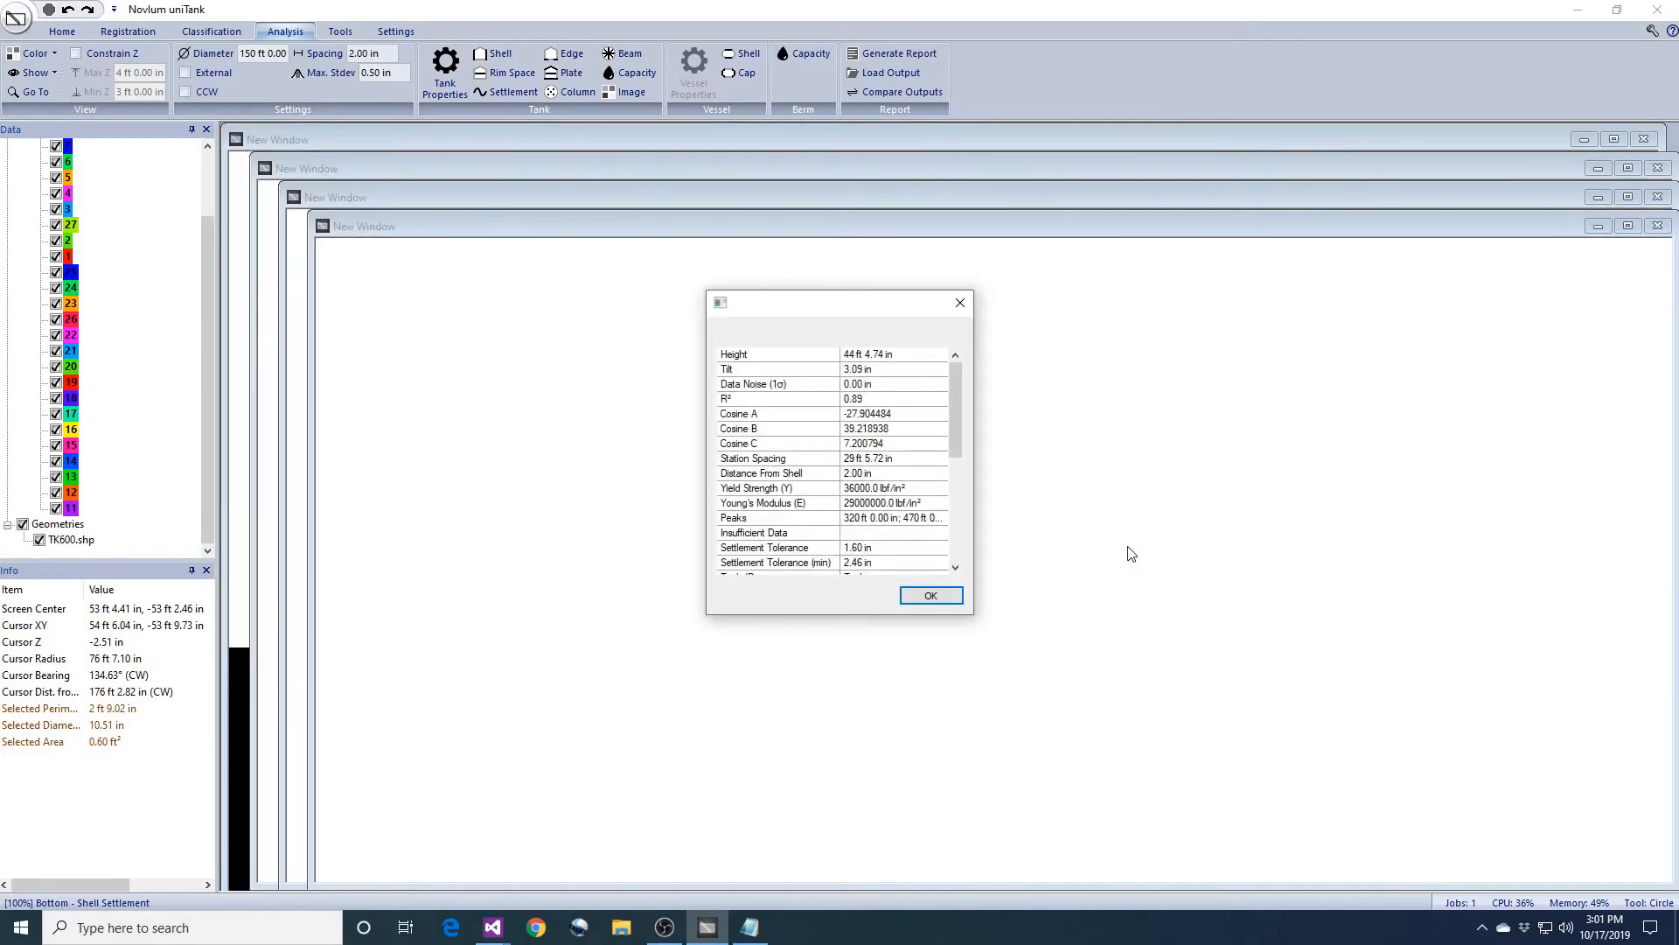
{"action": "left_click", "coordinate": [929, 596]}
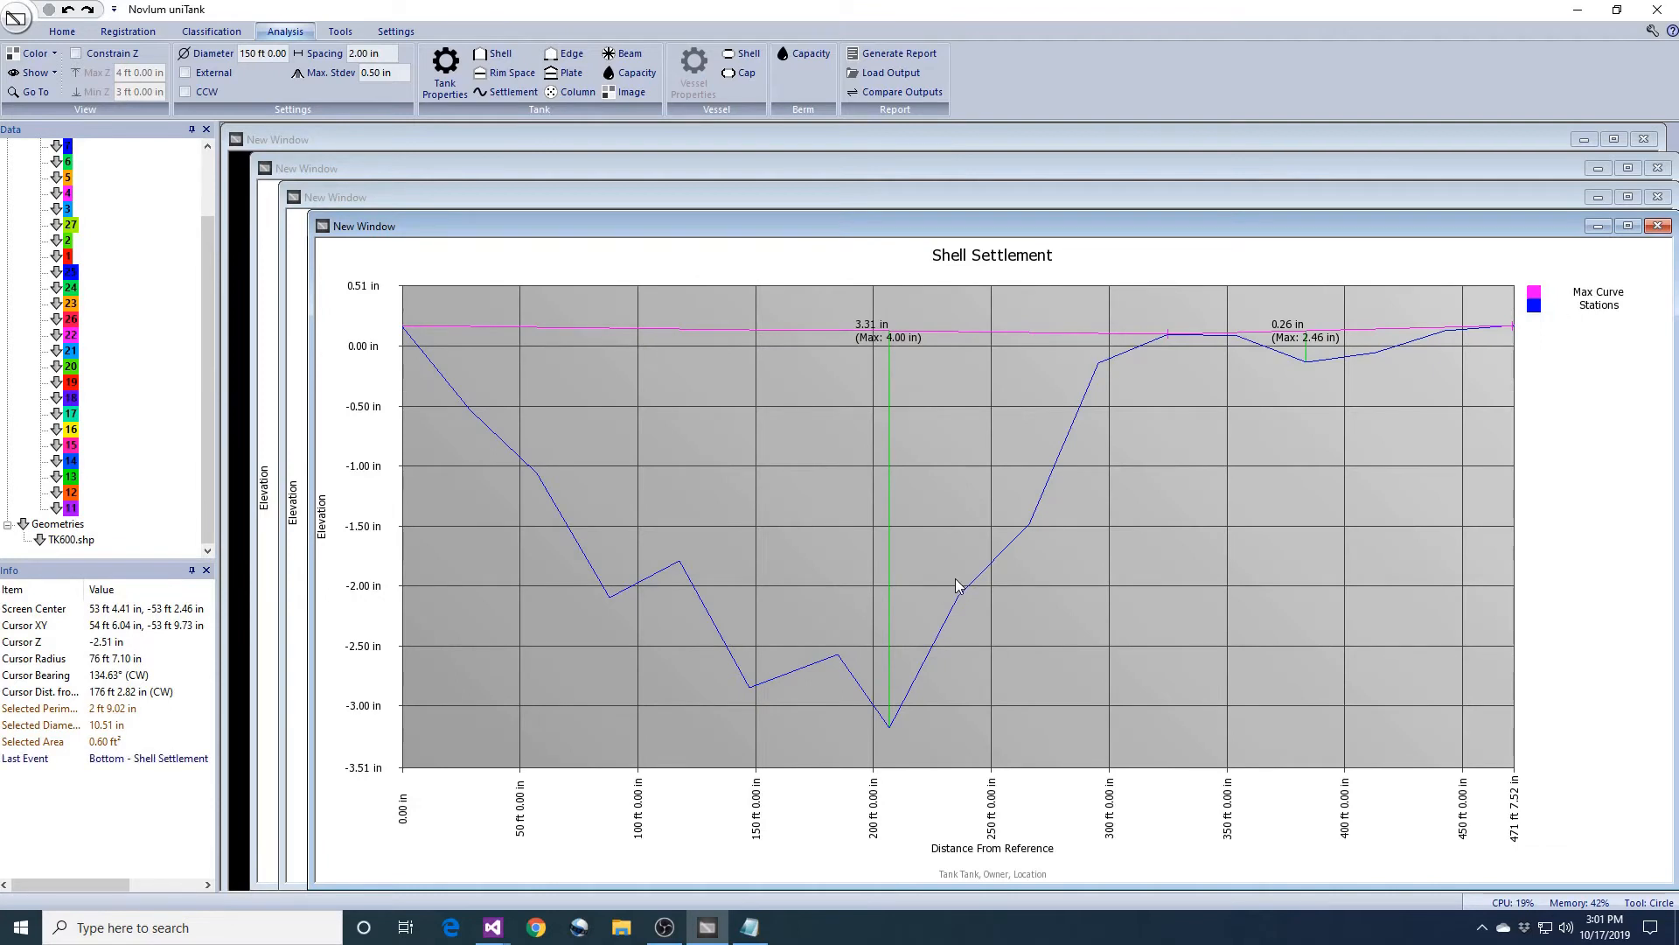
- Review the shell settlement max curve, the remaining settlement chart and the cosine curve, closing each chart window
{"action": "left_click", "coordinate": [1658, 227]}
{"action": "left_click", "coordinate": [1658, 197]}
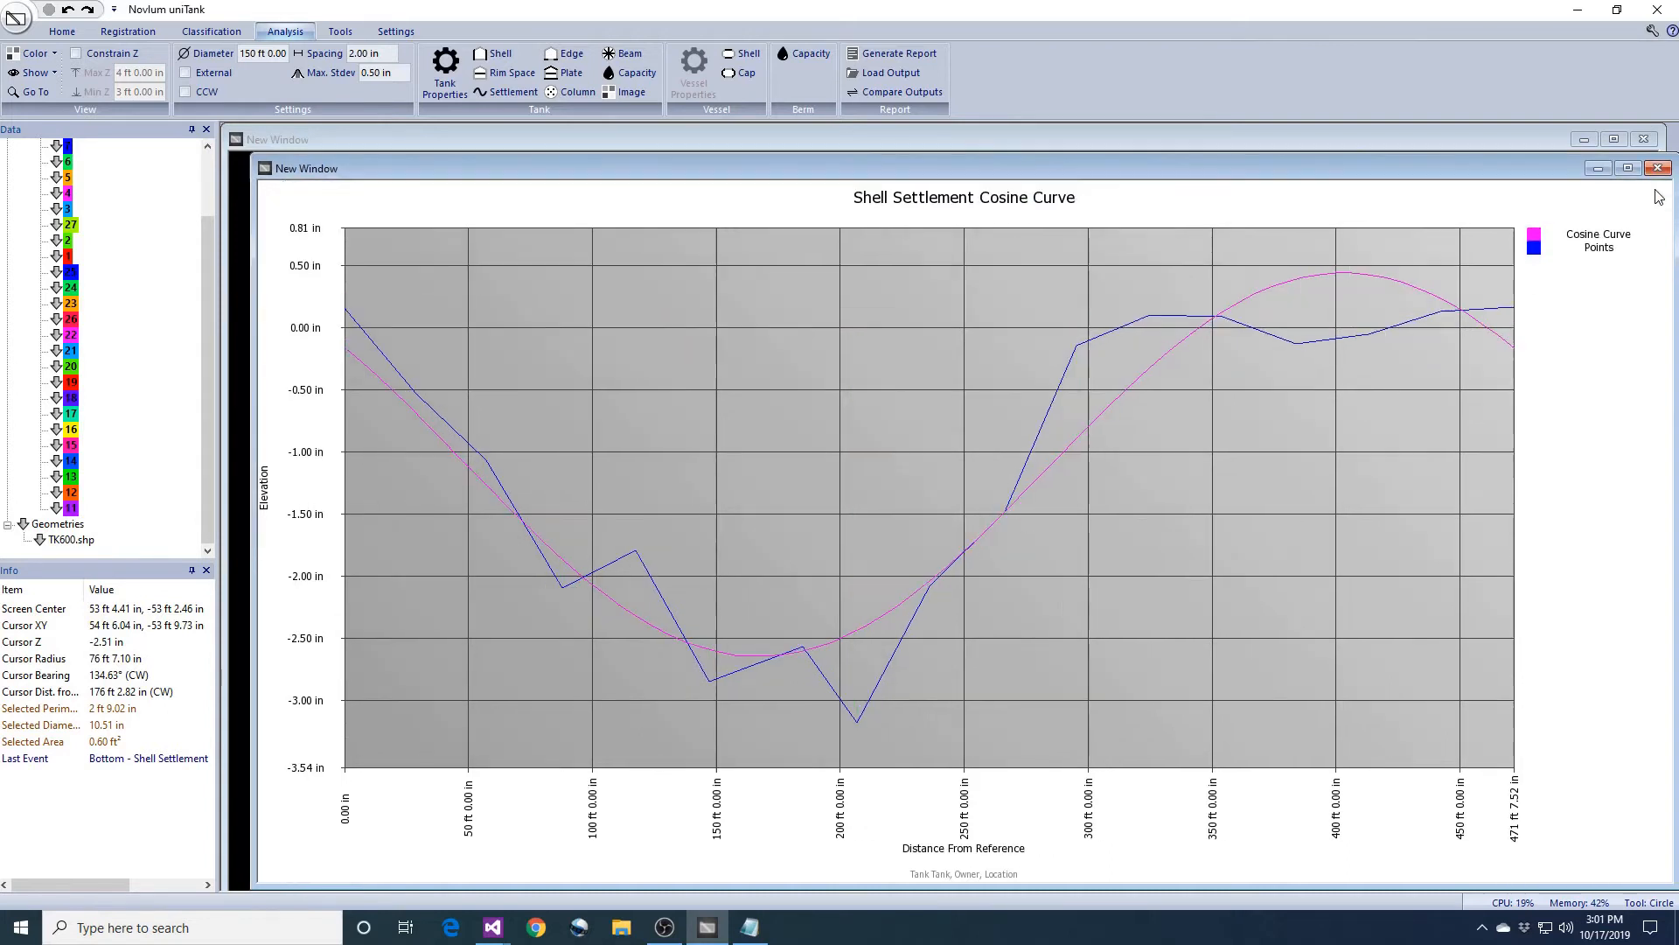
{"action": "left_click", "coordinate": [1657, 168]}
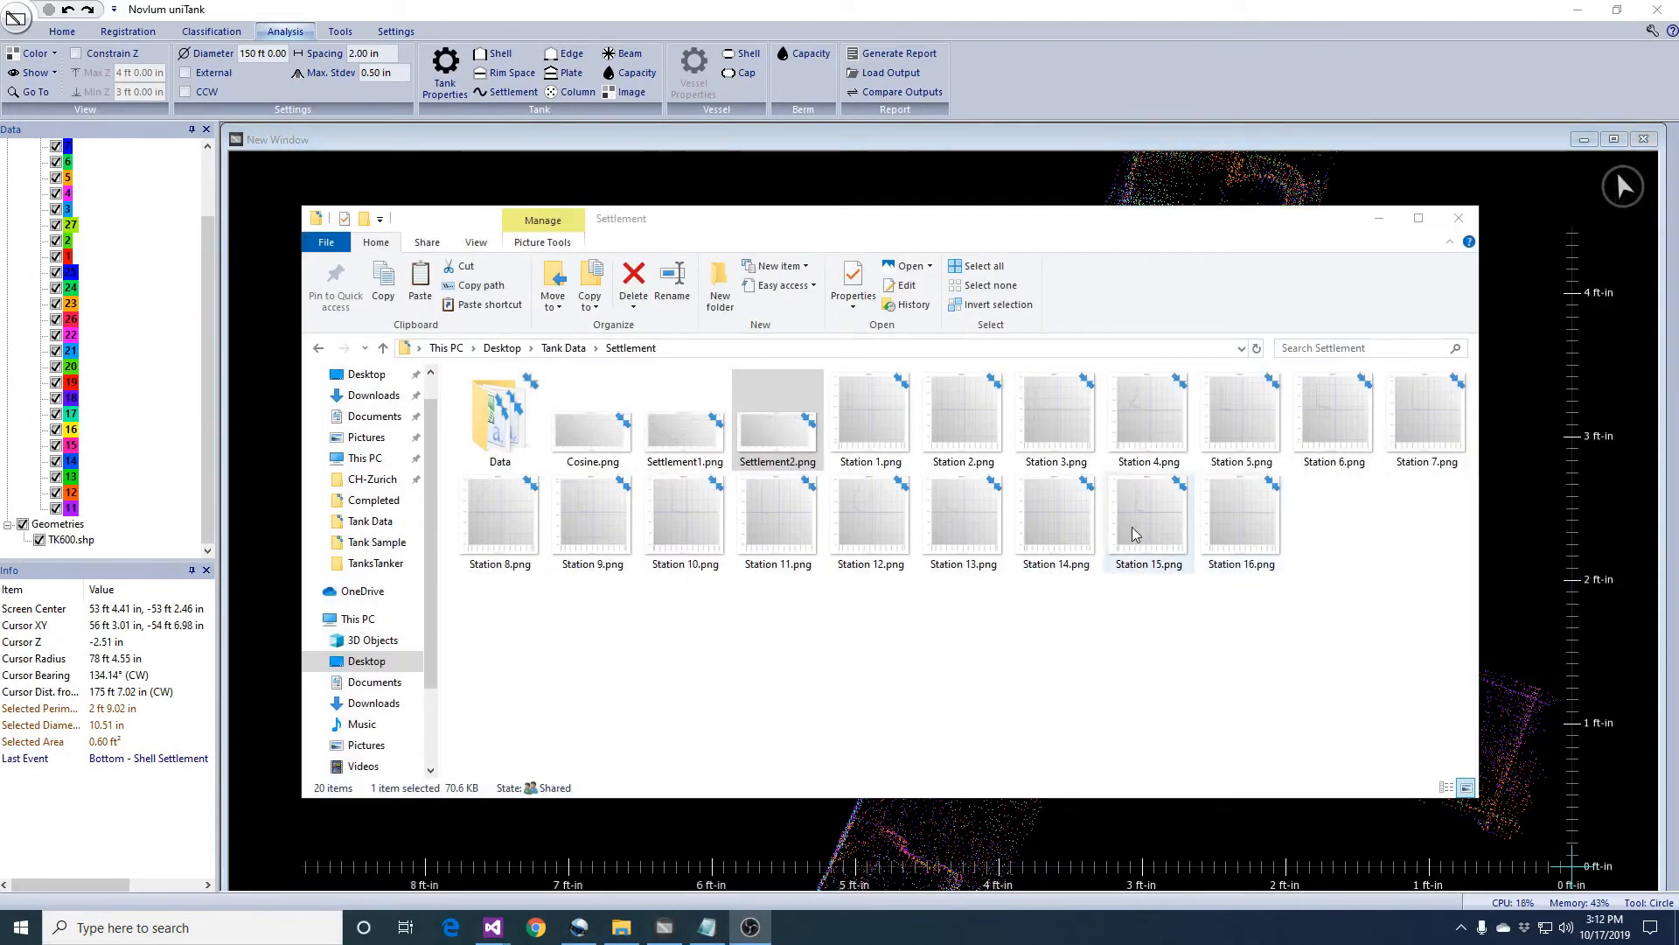
- Open Station 1.png from the Settlement folder in Photos and examine the exported station profile images one by one through Station 15
{"action": "double_click", "coordinate": [863, 428]}
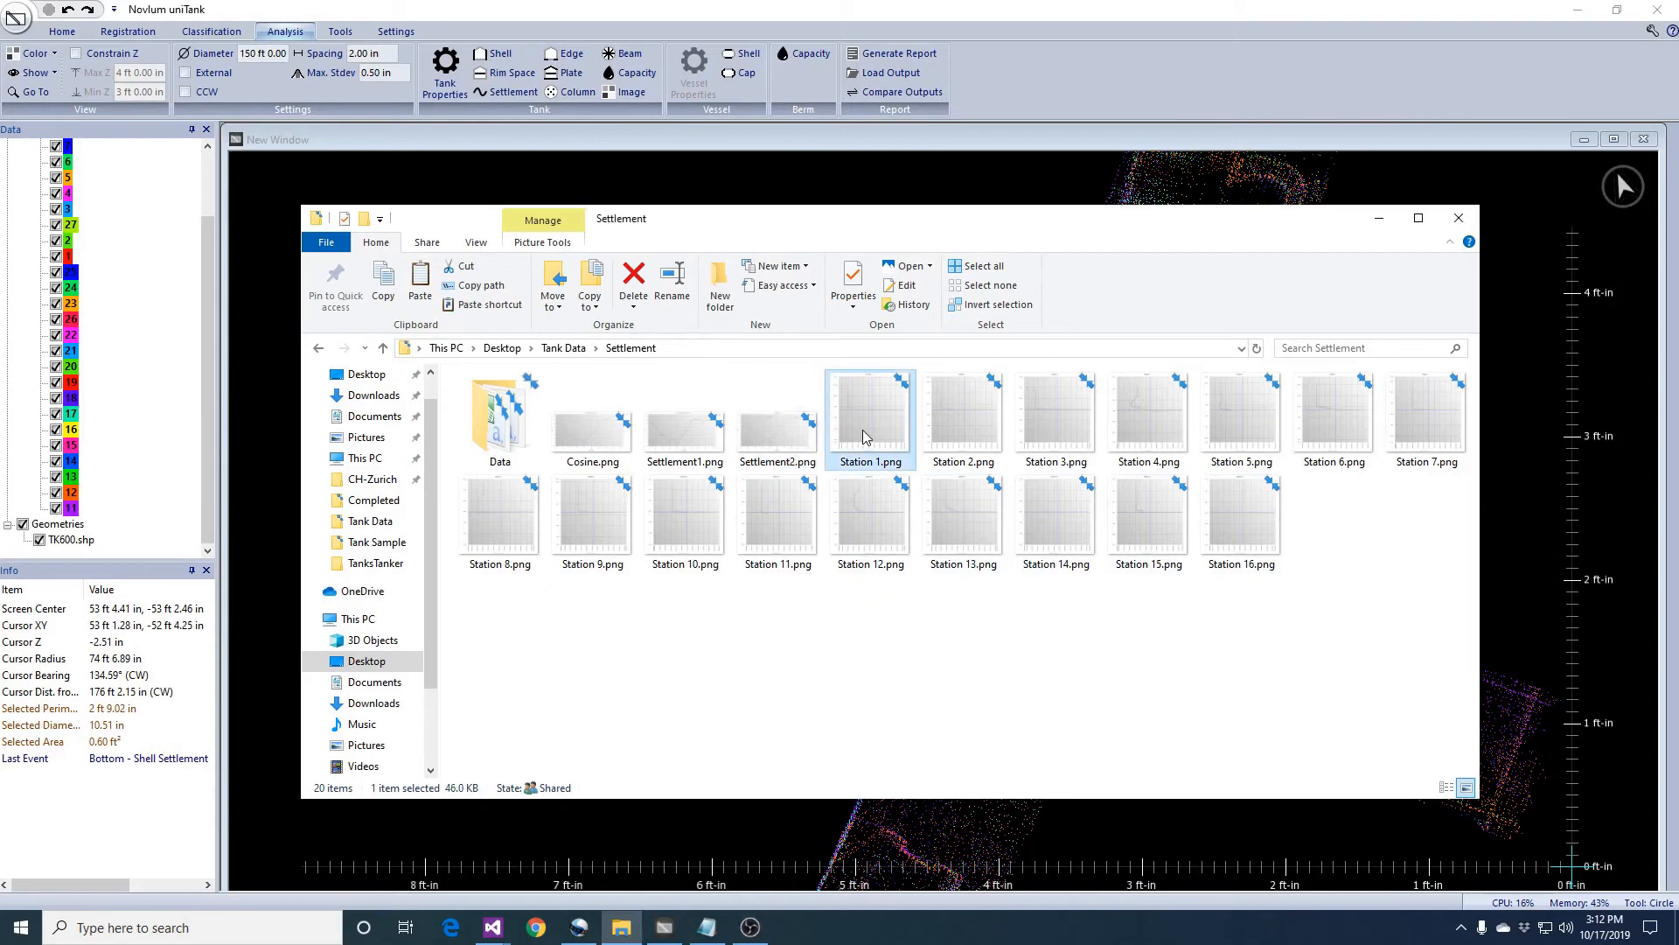
{"action": "left_click", "coordinate": [1362, 40]}
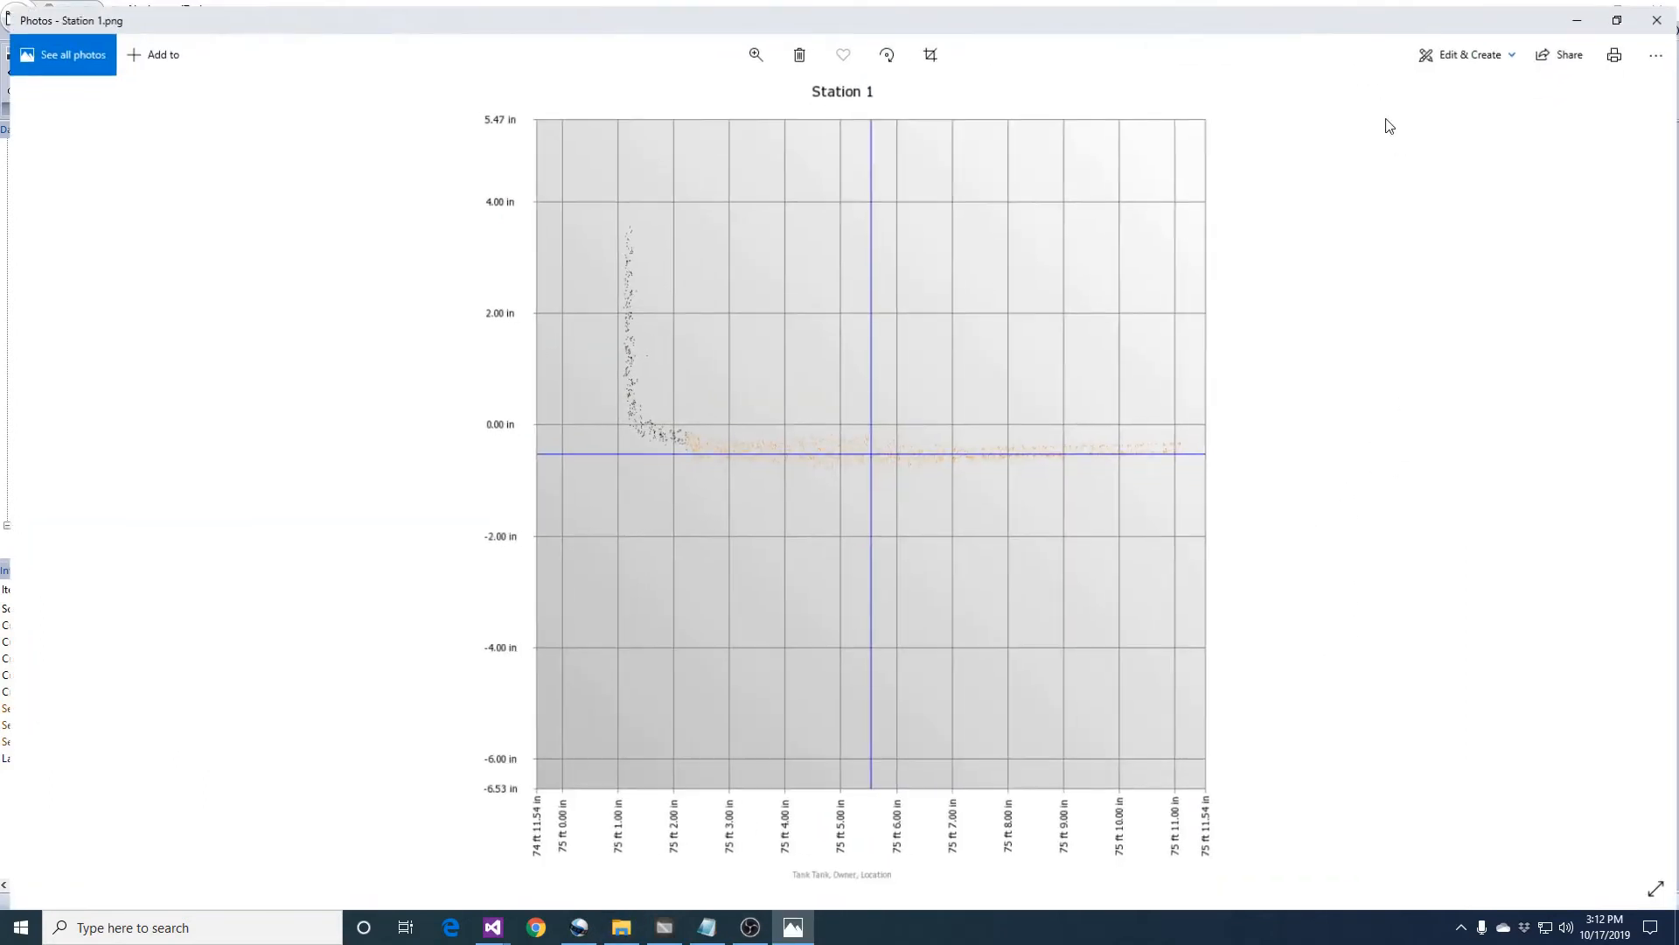
{"action": "left_click", "coordinate": [1636, 478]}
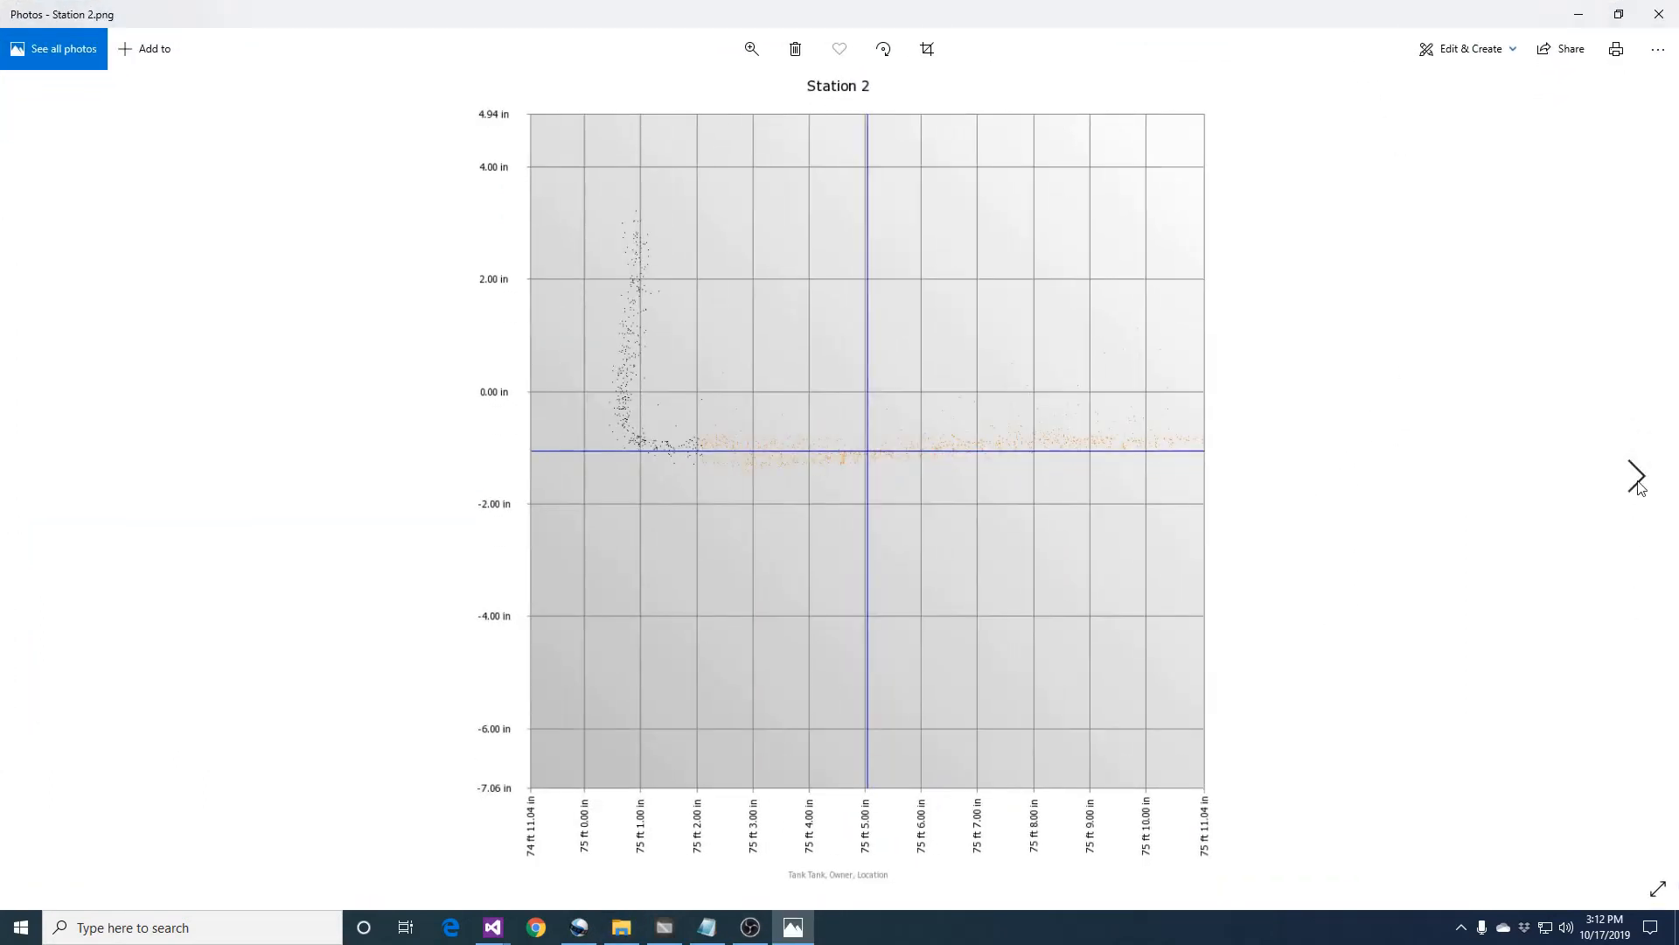
{"action": "left_click", "coordinate": [1637, 477]}
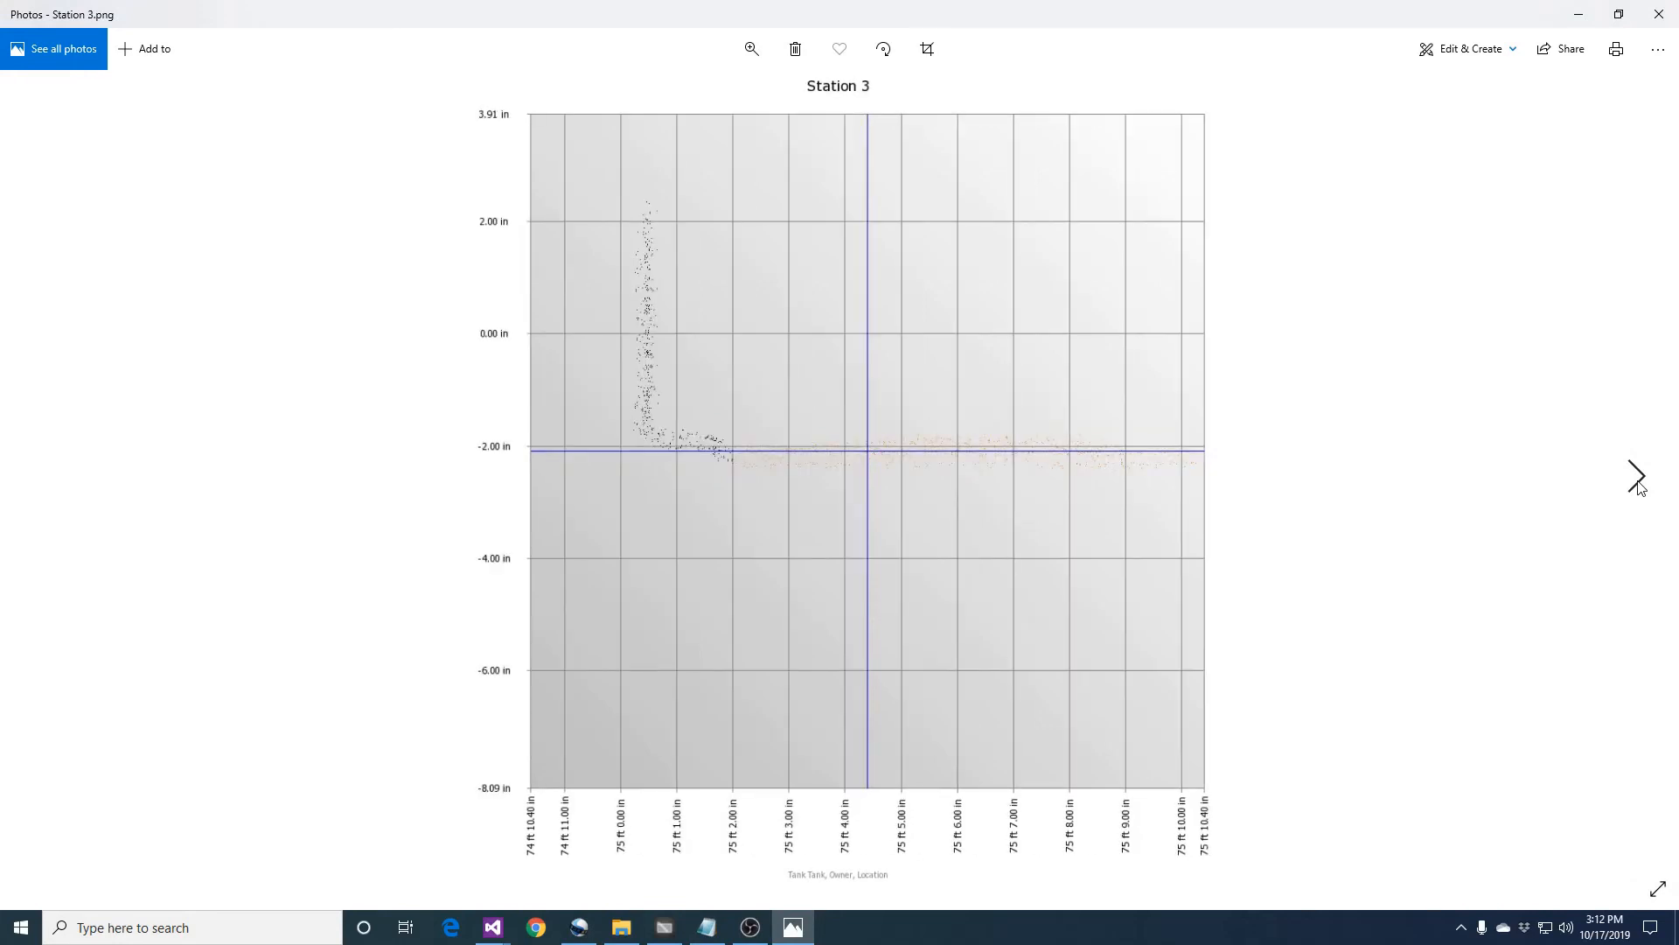
{"action": "left_click", "coordinate": [1637, 477]}
{"action": "left_click", "coordinate": [1636, 479]}
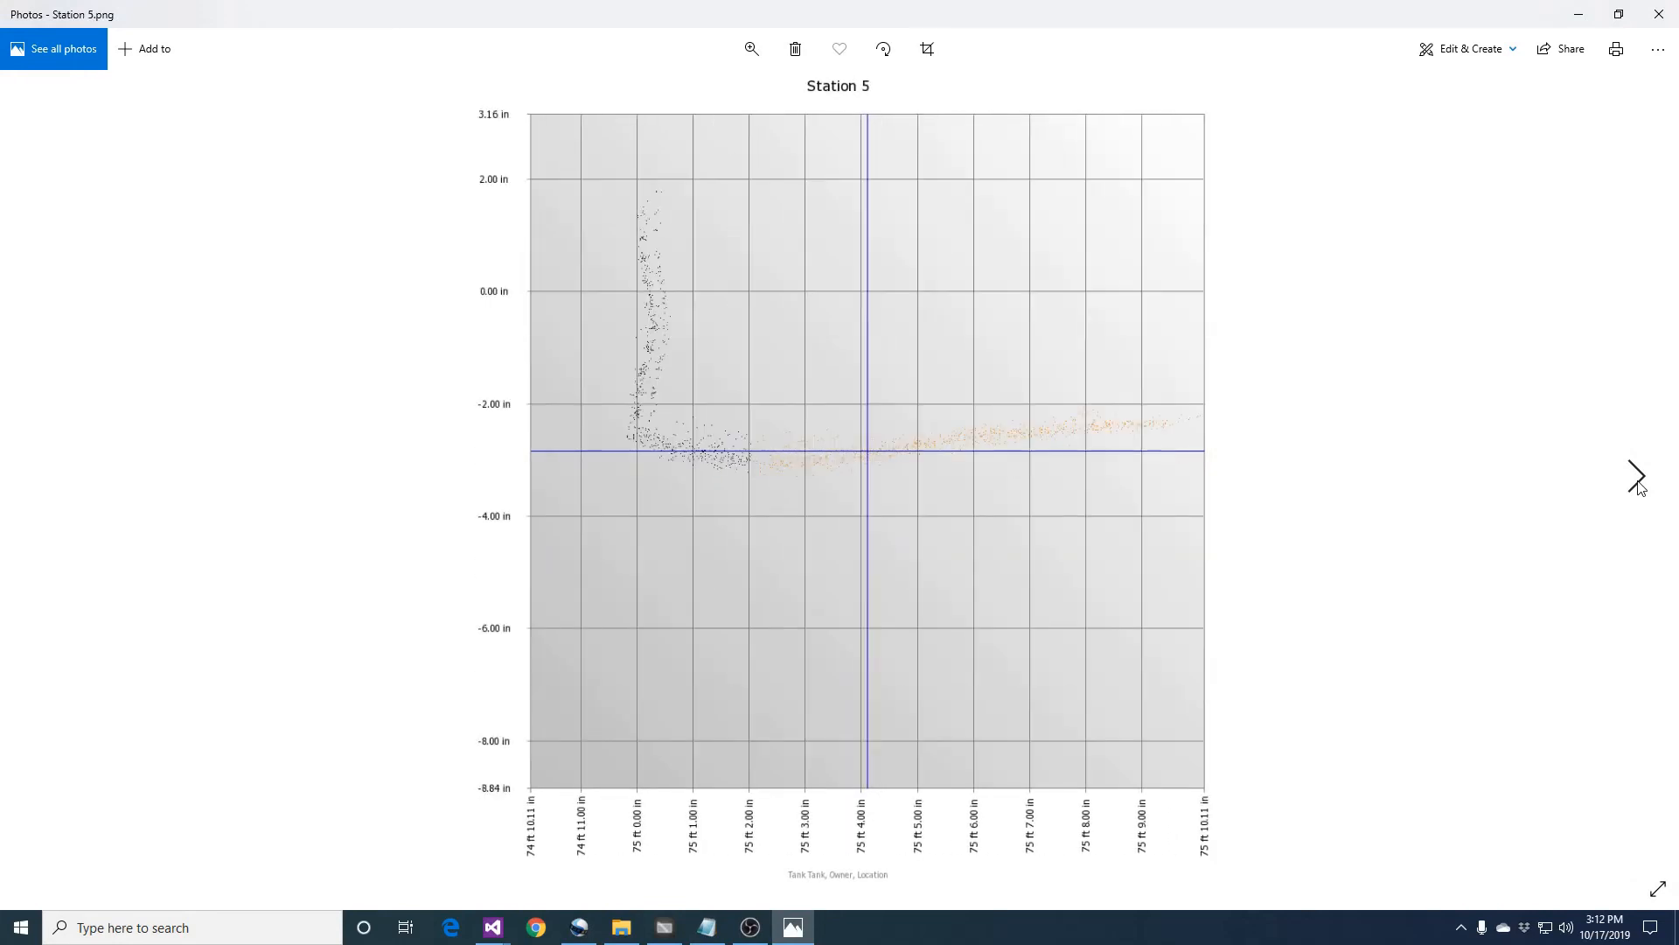
{"action": "left_click", "coordinate": [1636, 479]}
{"action": "left_click", "coordinate": [1636, 480]}
{"action": "left_click", "coordinate": [1637, 479]}
{"action": "left_click", "coordinate": [1637, 480]}
{"action": "left_click", "coordinate": [1637, 479]}
{"action": "left_click", "coordinate": [1637, 479]}
{"action": "left_click", "coordinate": [1637, 480]}
{"action": "left_click", "coordinate": [1636, 479]}
{"action": "left_click", "coordinate": [1636, 479]}
{"action": "left_click", "coordinate": [1637, 479]}
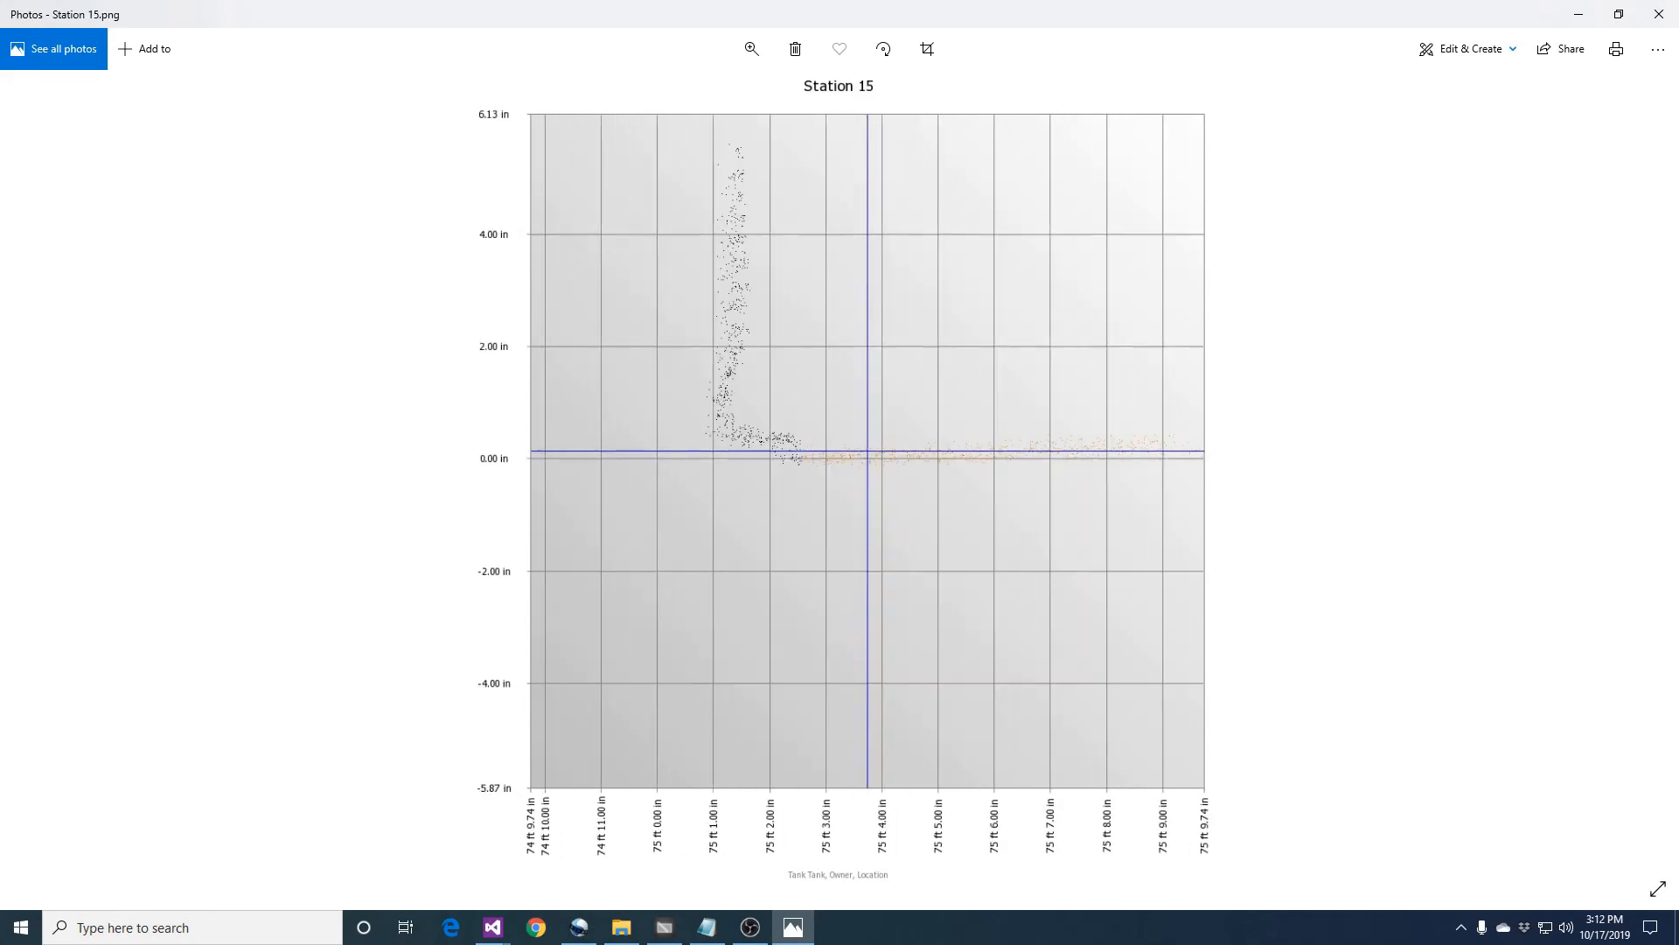